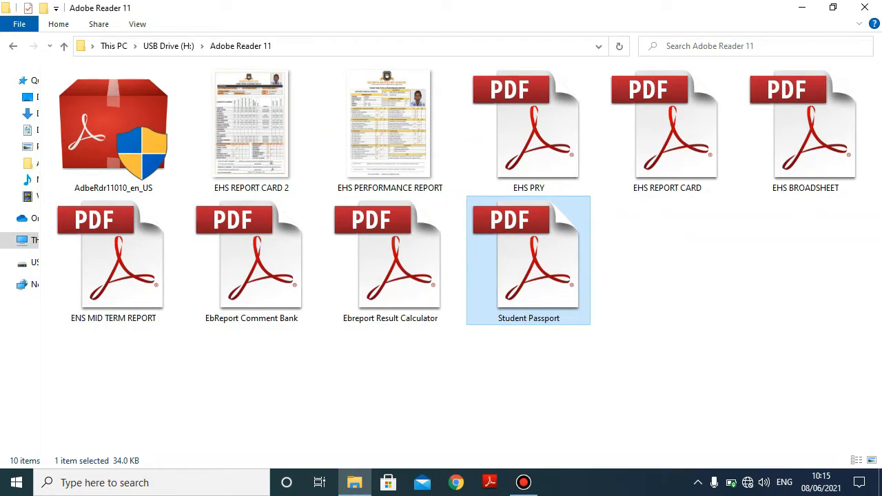
- Open EHS REPORT CARD 2 in Photos and look over the enlarged card from header to signatures
{"action": "left_click", "coordinate": [655, 345]}
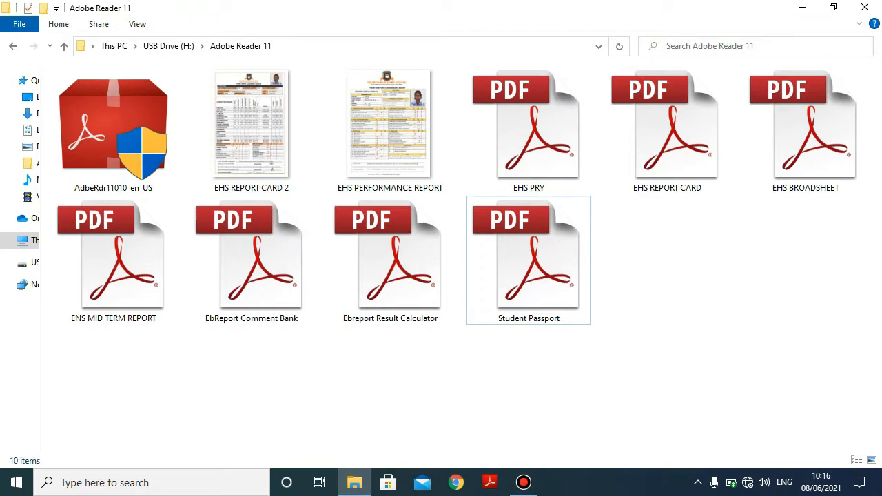
{"action": "double_click", "coordinate": [251, 131]}
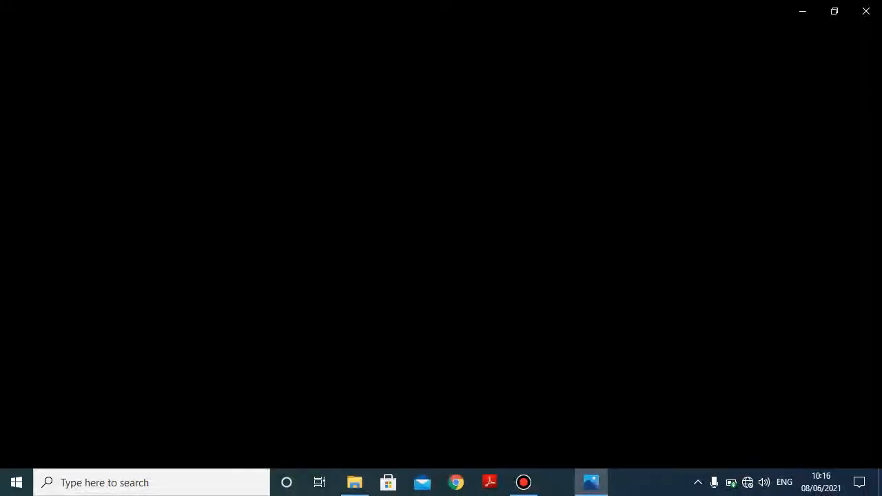
{"action": "scroll", "coordinate": [441, 216], "scroll_direction": "up", "scroll_amount": 5}
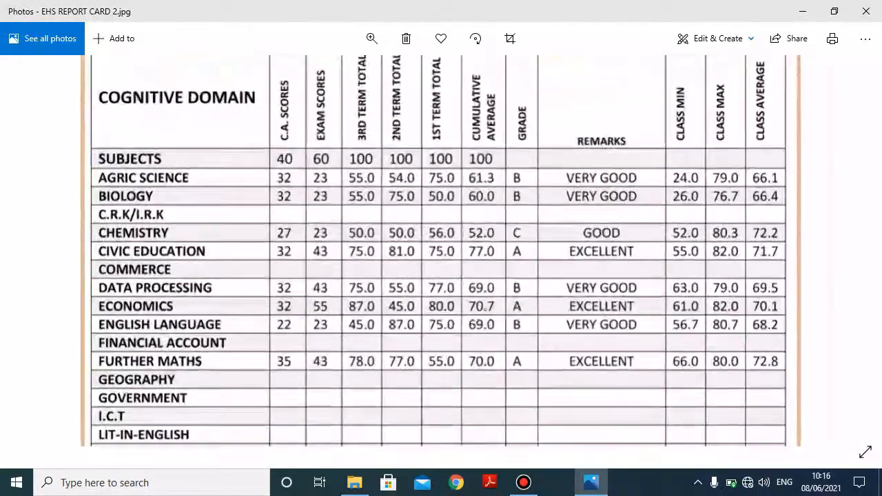
{"action": "left_click_drag", "start_coordinate": [441, 217], "coordinate": [441, 377]}
{"action": "left_click_drag", "start_coordinate": [441, 216], "coordinate": [441, 336]}
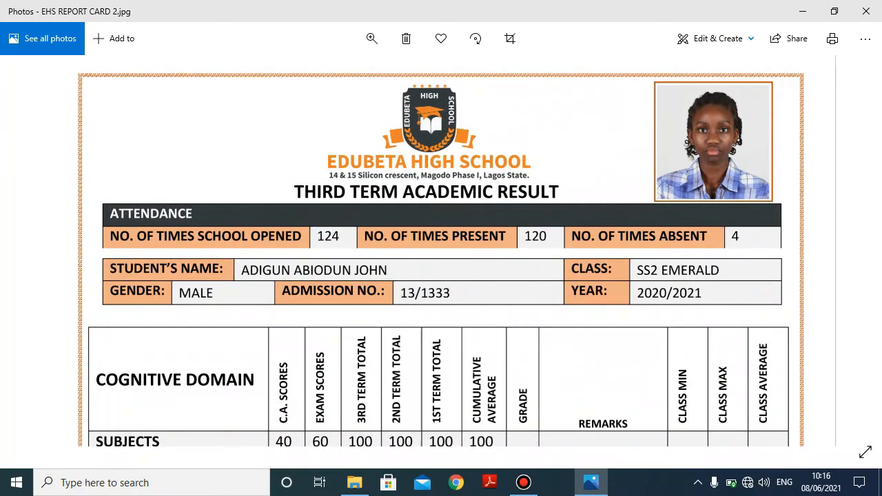
{"action": "scroll", "coordinate": [441, 250], "scroll_direction": "down", "scroll_amount": 3}
{"action": "scroll", "coordinate": [441, 251], "scroll_direction": "down", "scroll_amount": 5}
{"action": "scroll", "coordinate": [441, 251], "scroll_direction": "down", "scroll_amount": 3}
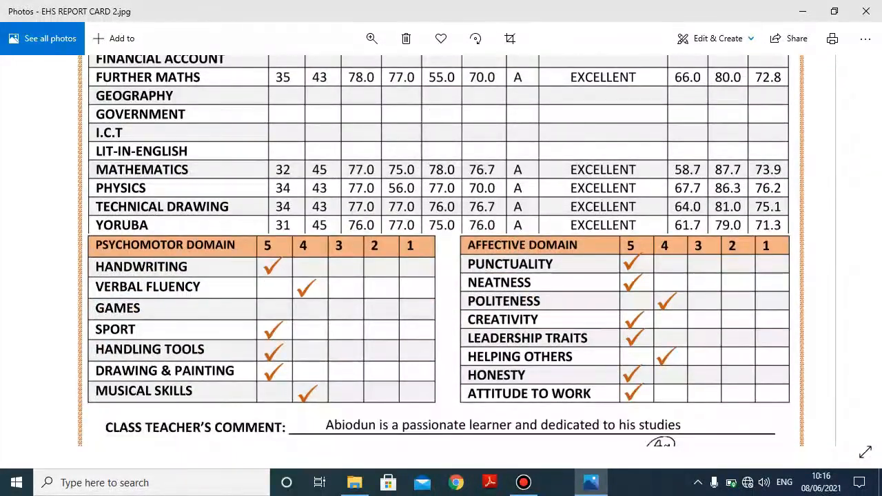
{"action": "scroll", "coordinate": [441, 251], "scroll_direction": "down", "scroll_amount": 3}
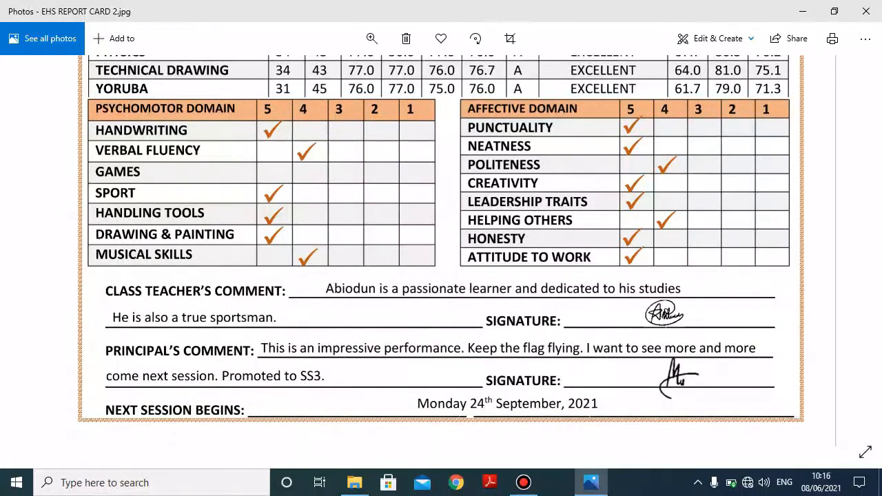
{"action": "scroll", "coordinate": [441, 251], "scroll_direction": "down", "scroll_amount": 5}
- Close the report card and open the EHS PERFORMANCE REPORT image instead
{"action": "left_click", "coordinate": [866, 11]}
{"action": "key", "text": "Right"}
{"action": "key", "text": "Return"}
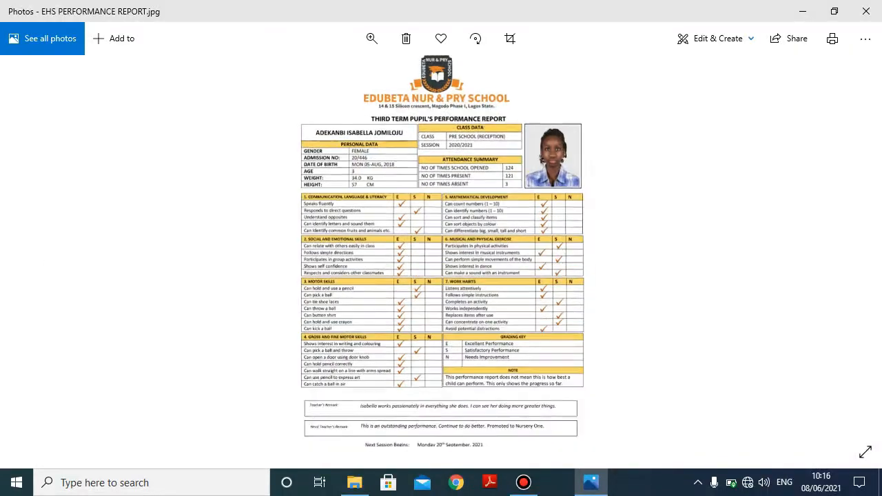
- Zoom into the performance report and pan from the school header down to the remarks
{"action": "scroll", "coordinate": [441, 195], "scroll_direction": "up", "scroll_amount": 4}
{"action": "left_click_drag", "start_coordinate": [441, 207], "coordinate": [441, 68]}
{"action": "left_click_drag", "start_coordinate": [441, 275], "coordinate": [441, 47]}
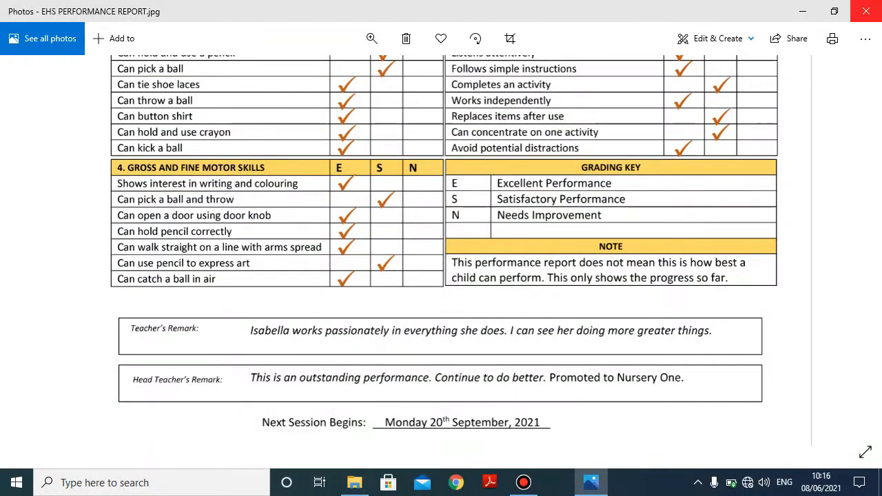
- Close Photos and open the EHS PRY report form
{"action": "left_click", "coordinate": [865, 11]}
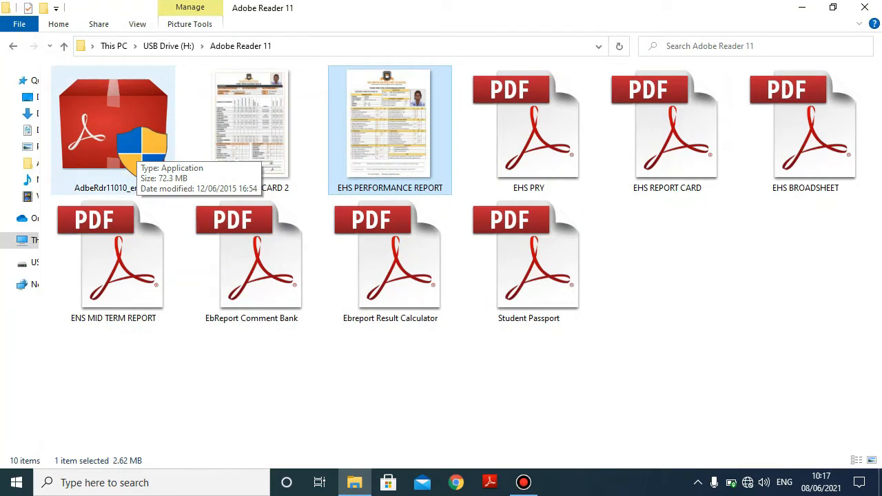
{"action": "left_click", "coordinate": [637, 295]}
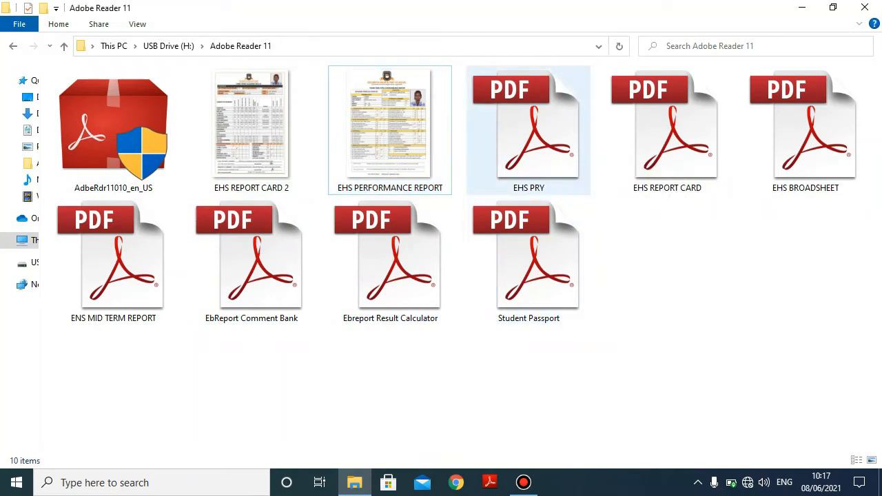
{"action": "double_click", "coordinate": [528, 131]}
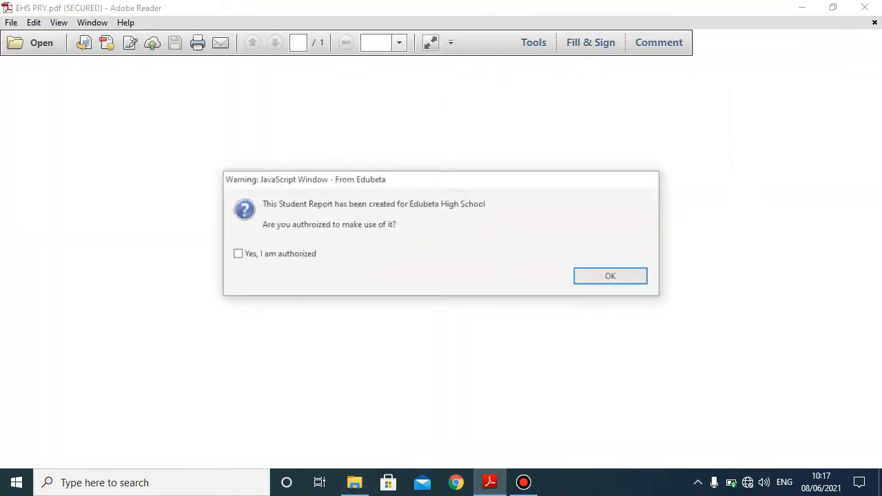
- Confirm authorization, choose Remind Me Later on the Help Improve prompt, and scroll the blank form
{"action": "left_click", "coordinate": [236, 254]}
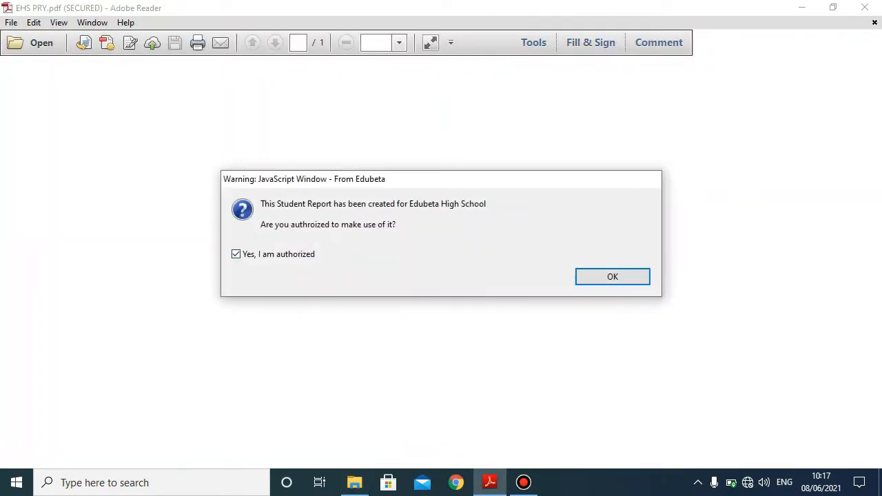
{"action": "left_click", "coordinate": [612, 277]}
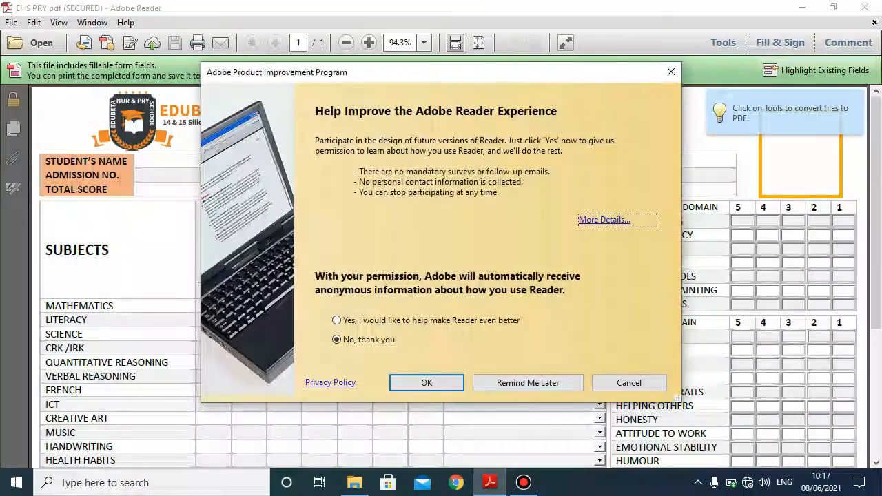
{"action": "left_click", "coordinate": [515, 382]}
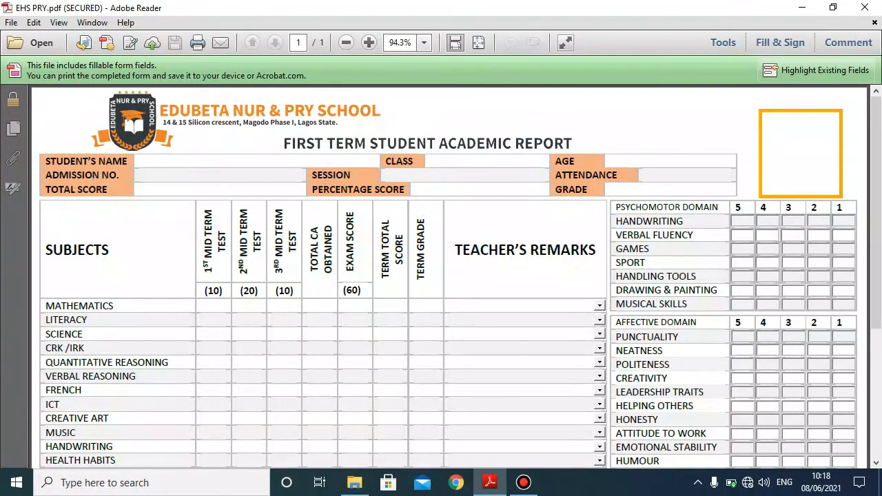
{"action": "scroll", "coordinate": [448, 275], "scroll_direction": "down", "scroll_amount": 5}
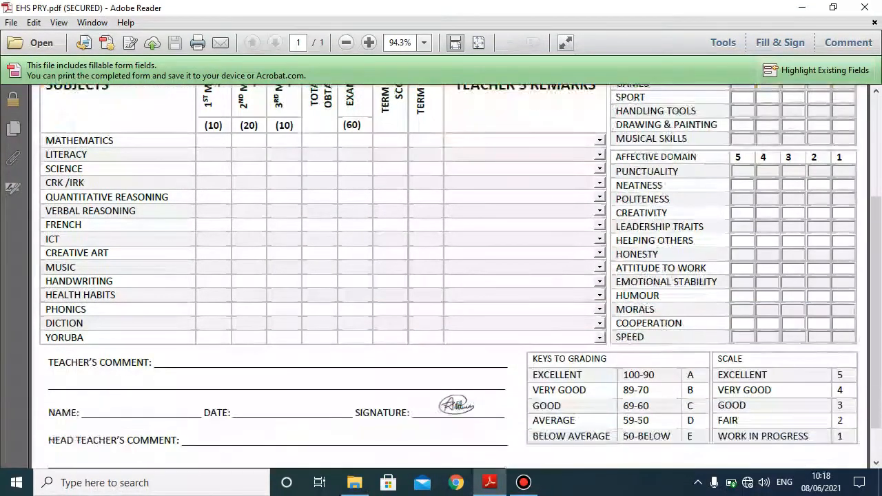
{"action": "scroll", "coordinate": [454, 468], "scroll_direction": "up", "scroll_amount": 1}
{"action": "scroll", "coordinate": [454, 468], "scroll_direction": "up", "scroll_amount": 4}
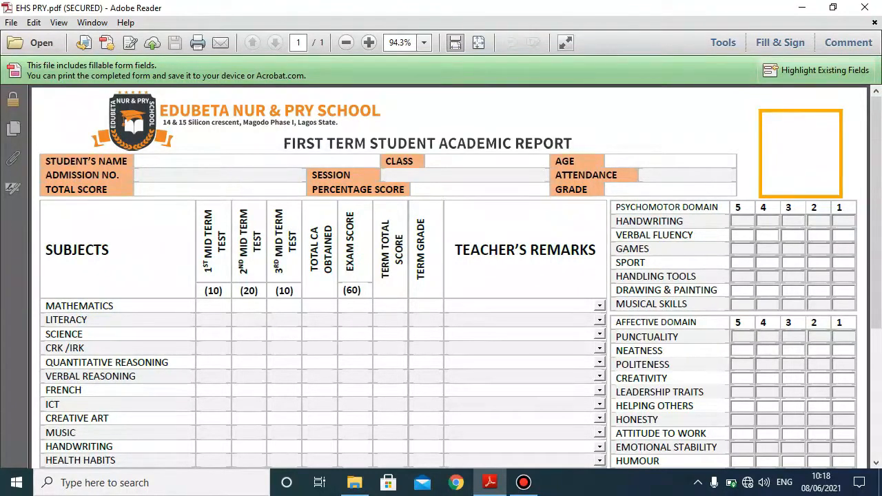
- Enter the student's name, class Pry Four, age 10, admission number, session 2020/2021, attendance 125/123
{"action": "left_click", "coordinate": [139, 161]}
{"action": "key", "text": "Tab"}
{"action": "type", "text": "Pry"}
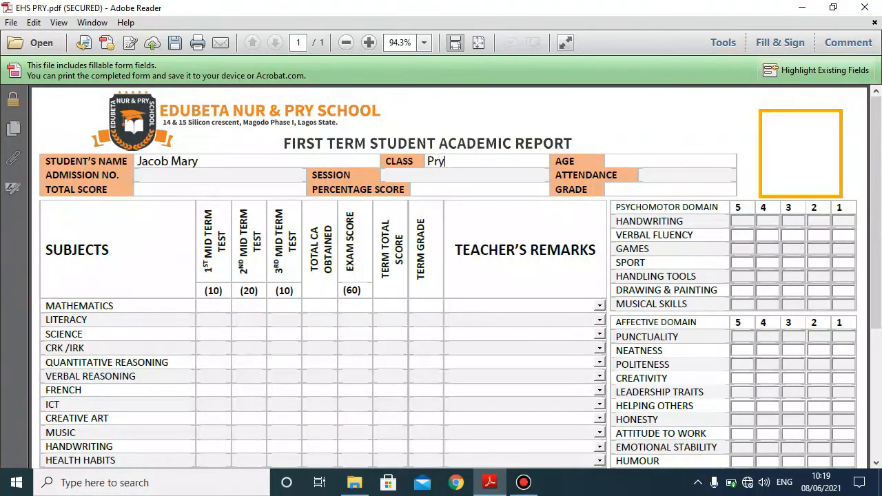
{"action": "type", "text": " Four"}
{"action": "type", "text": "10"}
{"action": "type", "text": "13/1"}
{"action": "type", "text": "23"}
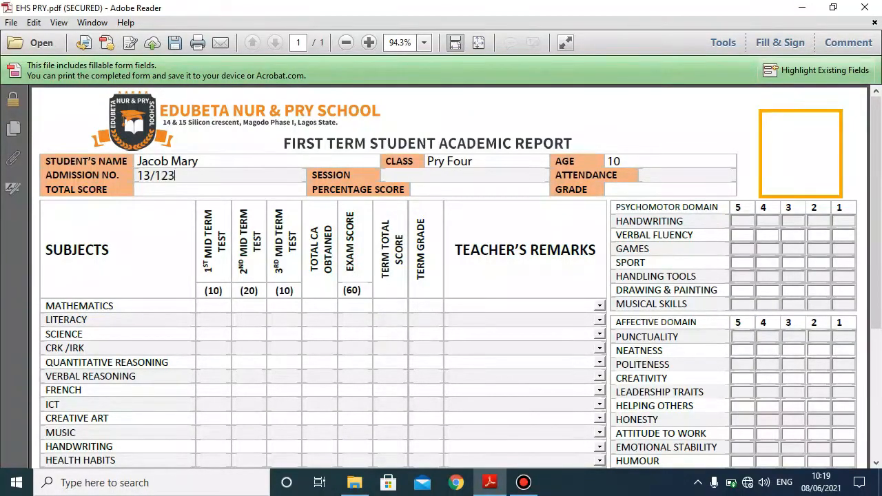
{"action": "type", "text": "2020/2"}
{"action": "type", "text": "021"}
{"action": "type", "text": "125/"}
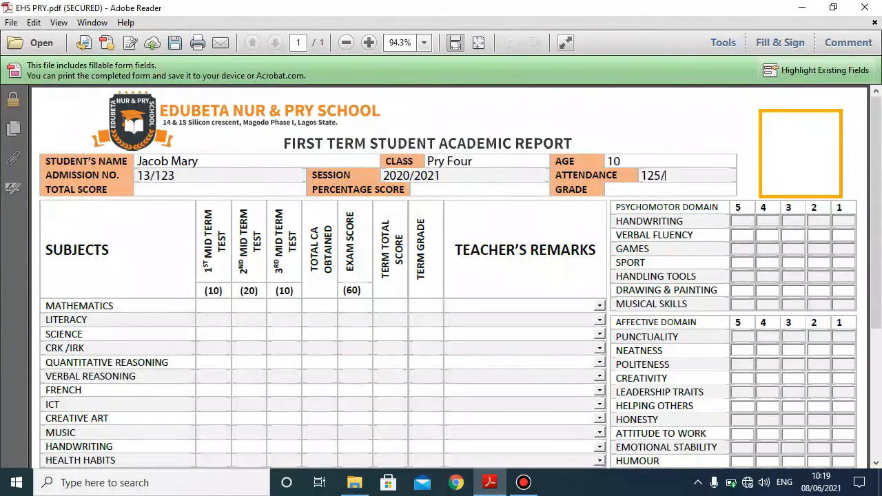
{"action": "type", "text": "123"}
{"action": "scroll", "coordinate": [448, 275], "scroll_direction": "down", "scroll_amount": 2}
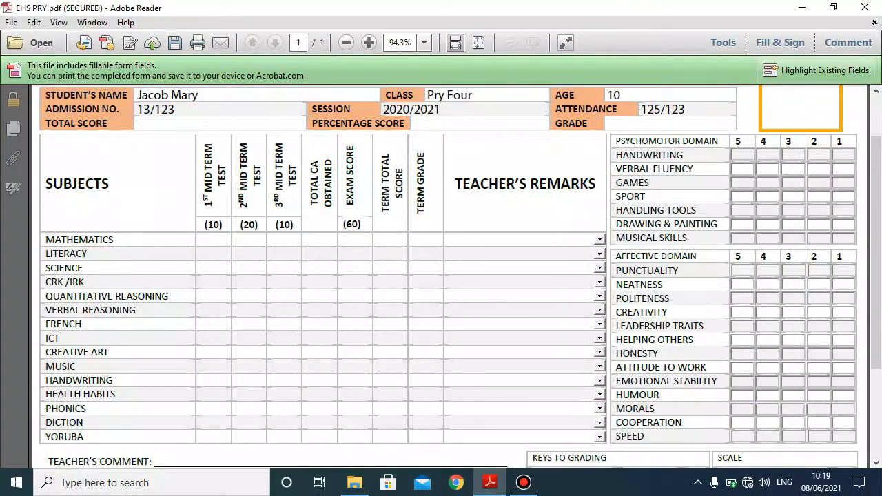
- Zoom the form up to 150% and back to 125% to read the score columns
{"action": "scroll", "coordinate": [204, 238], "scroll_direction": "up", "scroll_amount": 2}
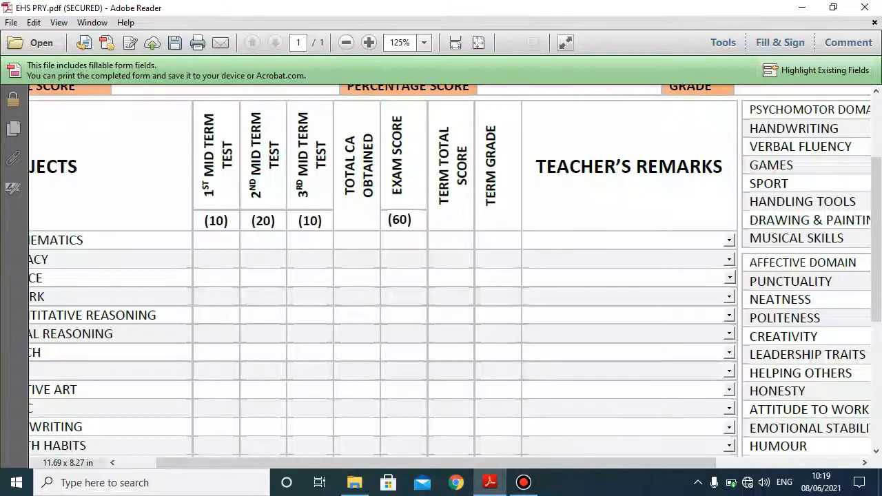
{"action": "left_click_drag", "start_coordinate": [235, 463], "coordinate": [197, 463]}
{"action": "scroll", "coordinate": [207, 283], "scroll_direction": "up", "scroll_amount": 1}
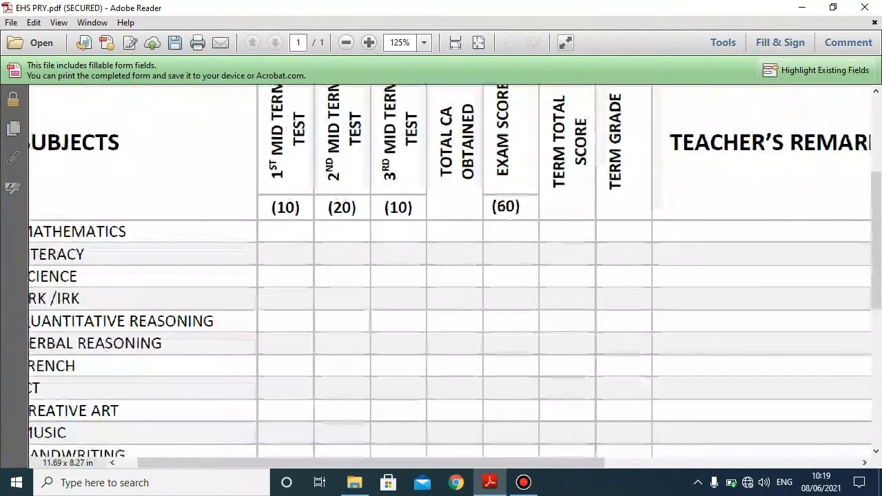
{"action": "left_click_drag", "start_coordinate": [370, 463], "coordinate": [351, 463]}
{"action": "scroll", "coordinate": [441, 276], "scroll_direction": "up", "scroll_amount": 2}
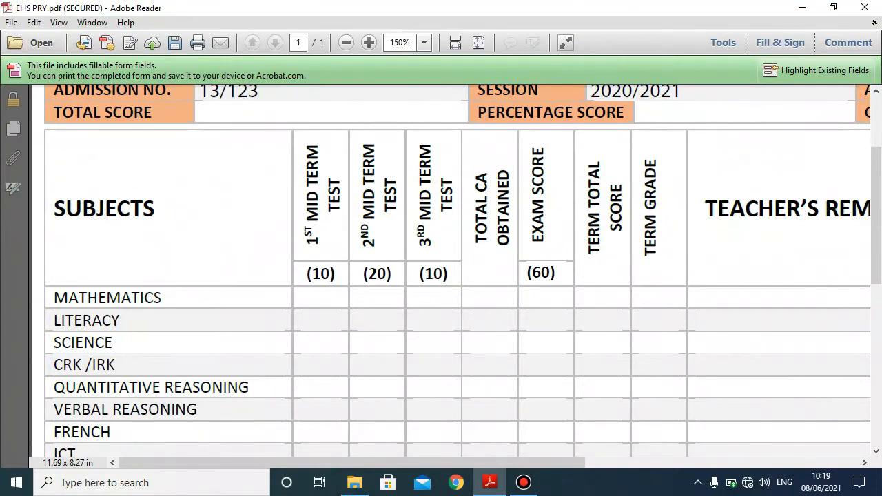
{"action": "key", "text": "ctrl+minus"}
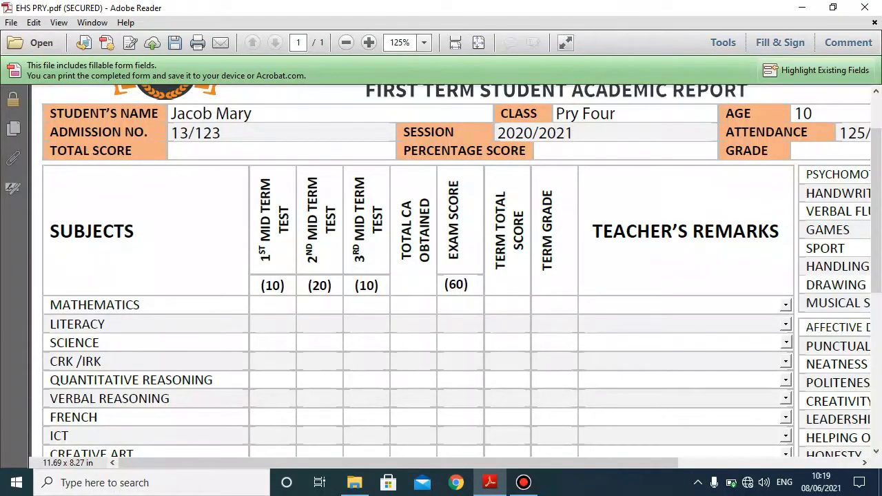
- Enter Mathematics scores 09, 18, 08 and exam 56, giving a total of 91
{"action": "type", "text": "09"}
{"action": "key", "text": "Tab"}
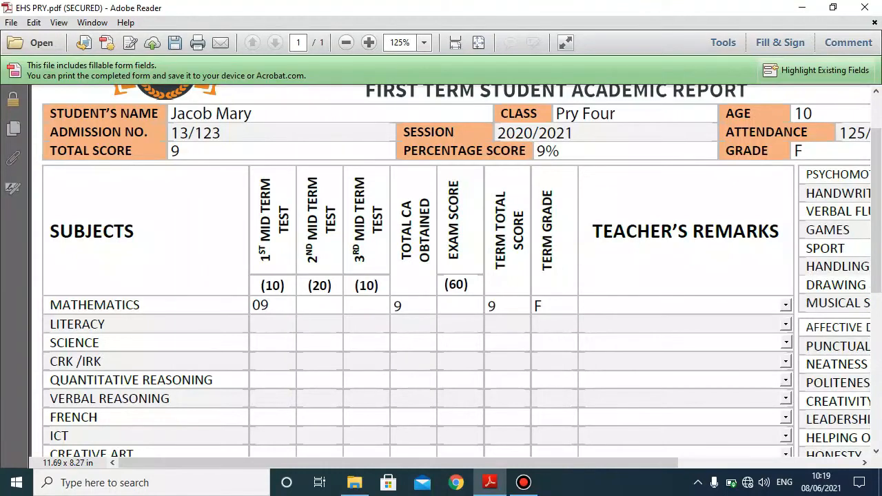
{"action": "type", "text": "18"}
{"action": "key", "text": "Tab"}
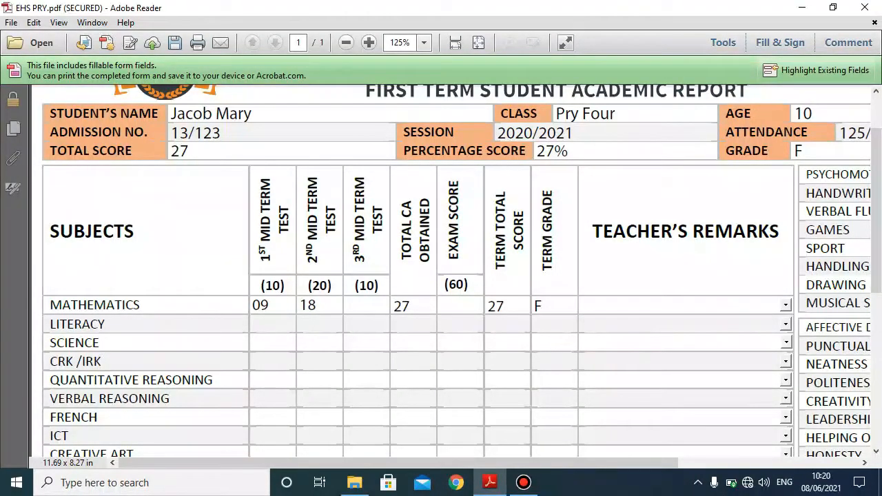
{"action": "type", "text": "08"}
{"action": "key", "text": "Tab"}
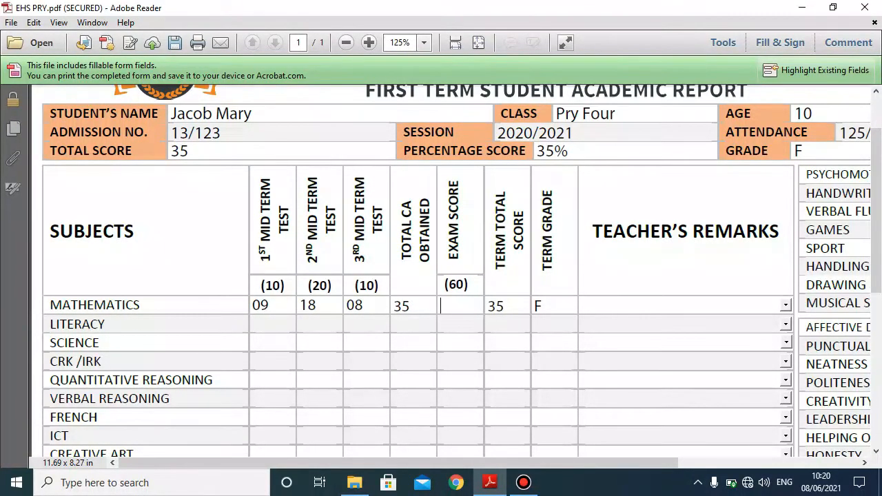
{"action": "type", "text": "56"}
{"action": "key", "text": "Tab"}
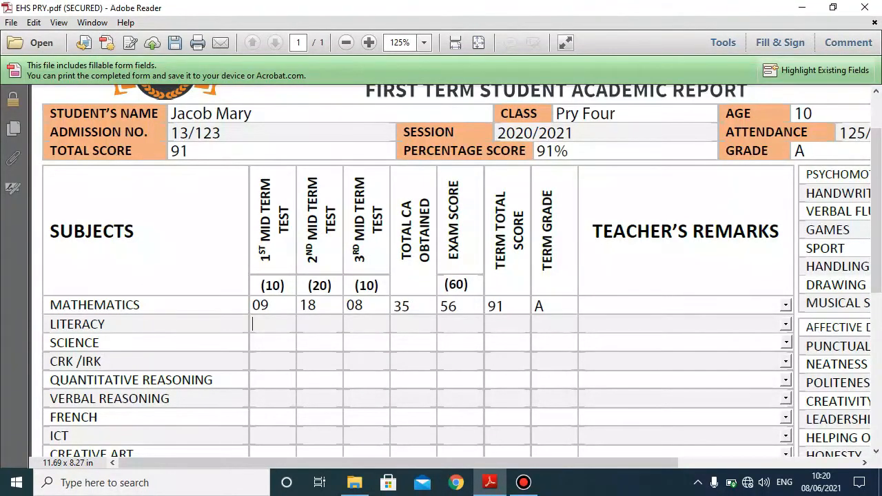
- Enter Literacy scores 08, 19, 10 and exam 58, giving a total of 95
{"action": "type", "text": "08"}
{"action": "key", "text": "Tab"}
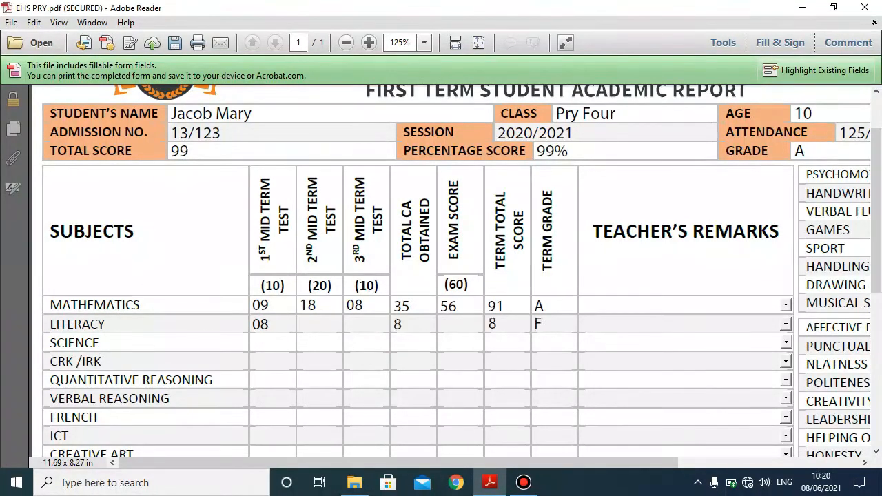
{"action": "type", "text": "19"}
{"action": "key", "text": "Tab"}
{"action": "type", "text": "10"}
{"action": "key", "text": "Tab"}
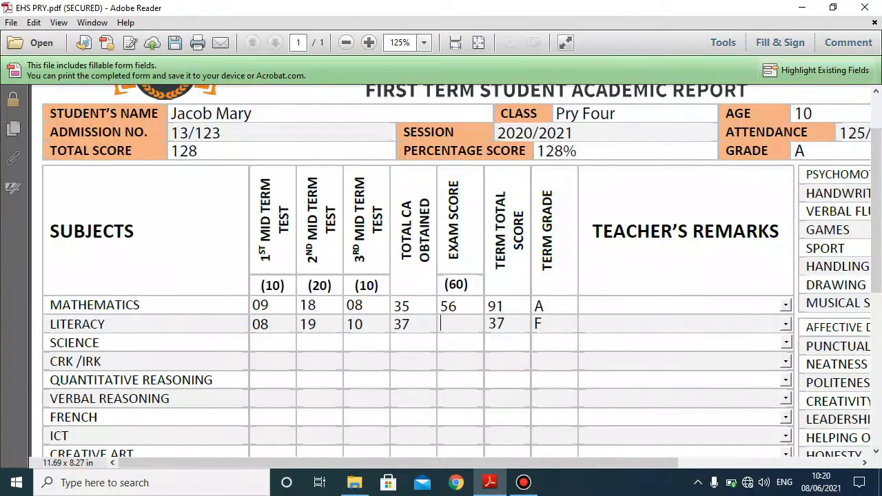
{"action": "type", "text": "58"}
{"action": "key", "text": "Tab"}
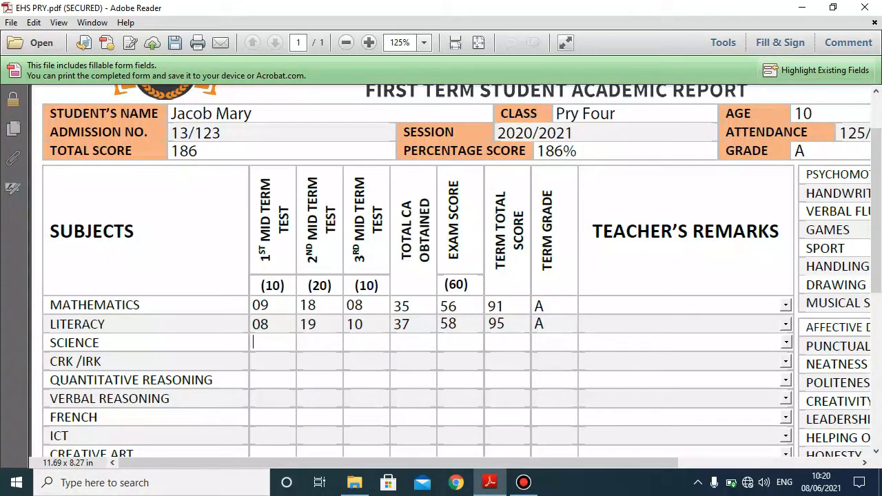
{"action": "scroll", "coordinate": [461, 257], "scroll_direction": "down", "scroll_amount": 1}
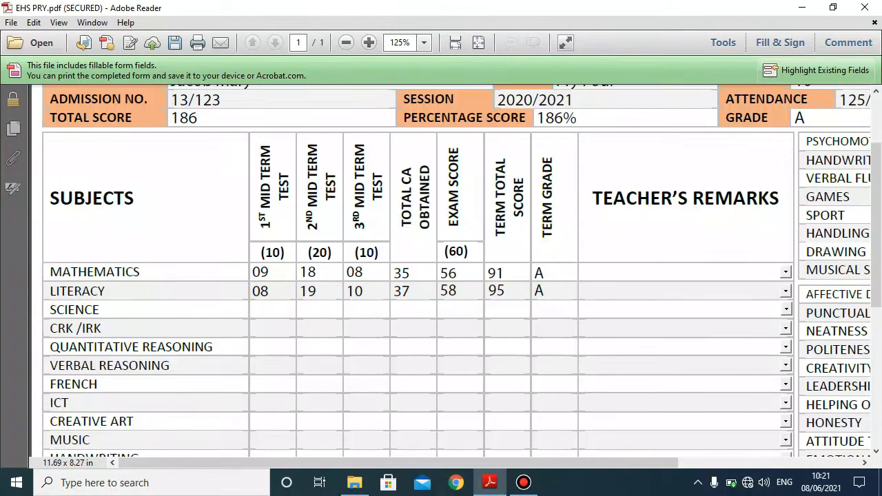
- Set the Mathematics and Literacy teacher's remarks to 'An Excellent Performance'
{"action": "left_click", "coordinate": [785, 272]}
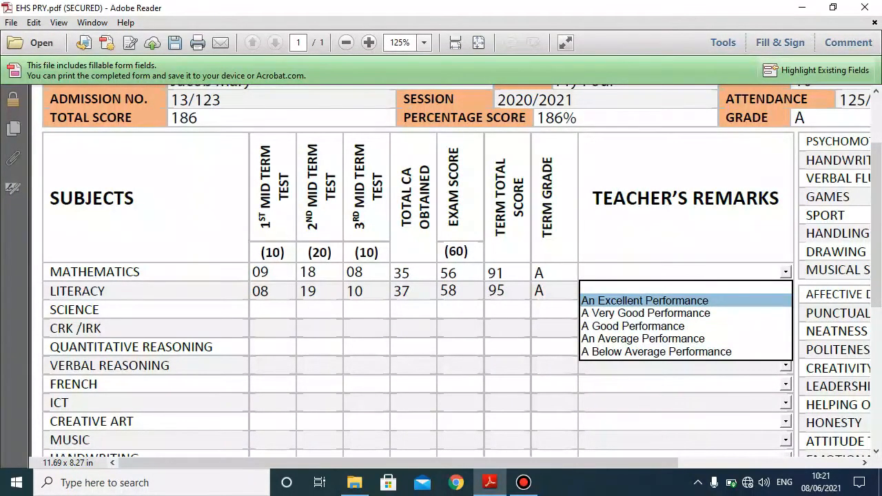
{"action": "scroll", "coordinate": [654, 352], "scroll_direction": "down", "scroll_amount": 8}
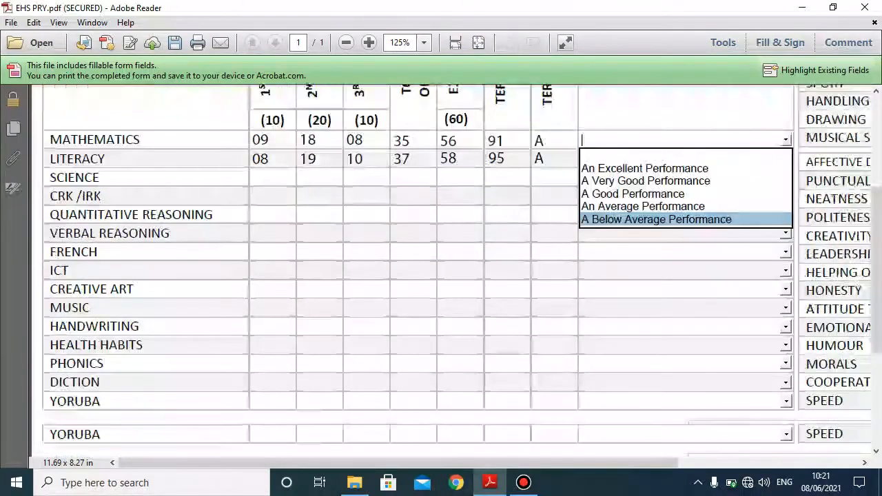
{"action": "left_click_drag", "start_coordinate": [441, 463], "coordinate": [561, 463]}
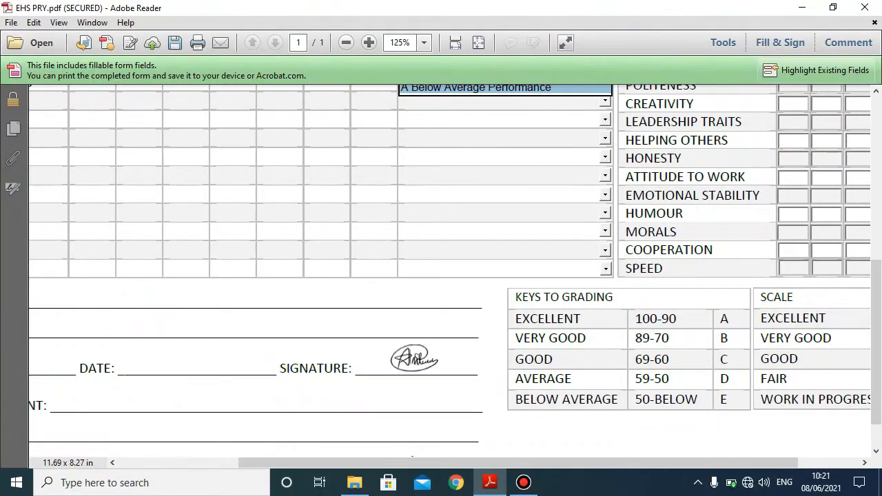
{"action": "scroll", "coordinate": [441, 276], "scroll_direction": "up", "scroll_amount": 8}
{"action": "scroll", "coordinate": [441, 275], "scroll_direction": "down", "scroll_amount": 8}
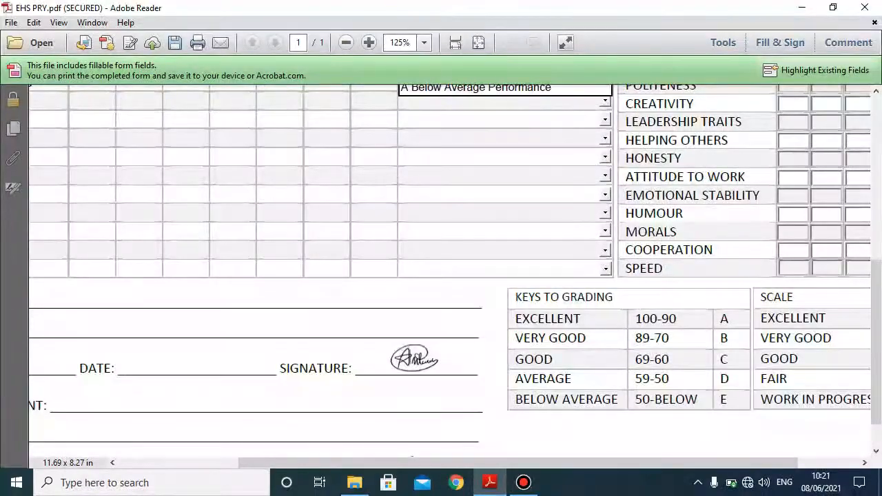
{"action": "scroll", "coordinate": [401, 173], "scroll_direction": "up", "scroll_amount": 6}
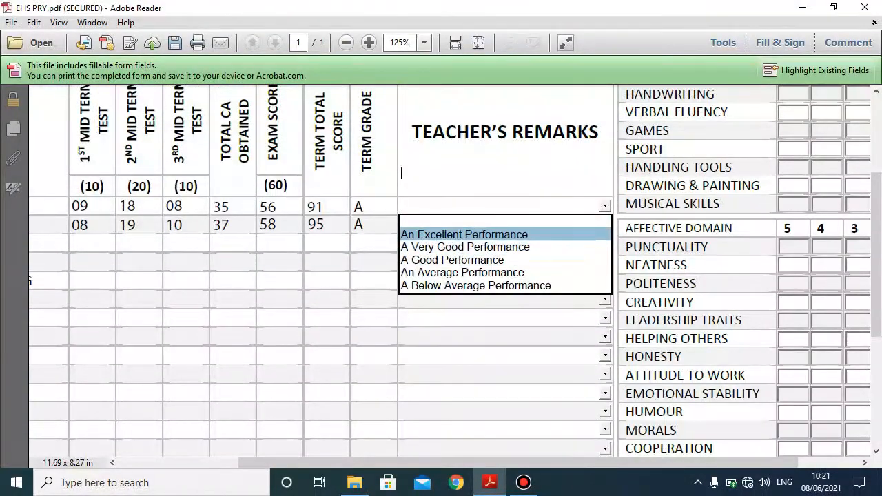
{"action": "key", "text": "Return"}
{"action": "left_click", "coordinate": [605, 225]}
{"action": "left_click", "coordinate": [465, 253]}
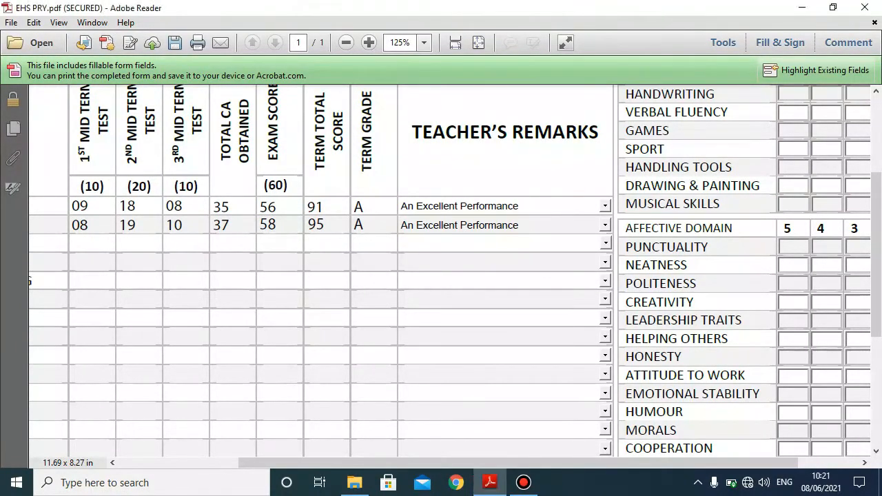
- Append '. keep it up girl!' to the Literacy remark
{"action": "left_click", "coordinate": [524, 225]}
{"action": "type", "text": "."}
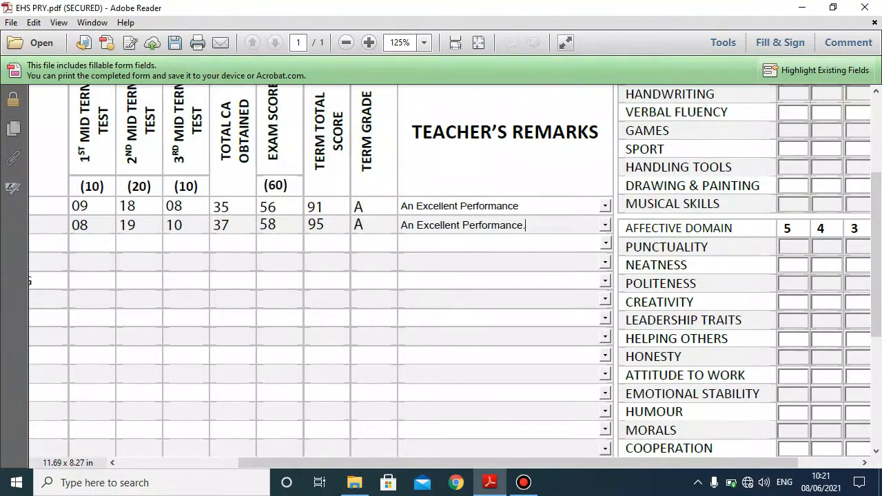
{"action": "type", "text": " keep it up girl!"}
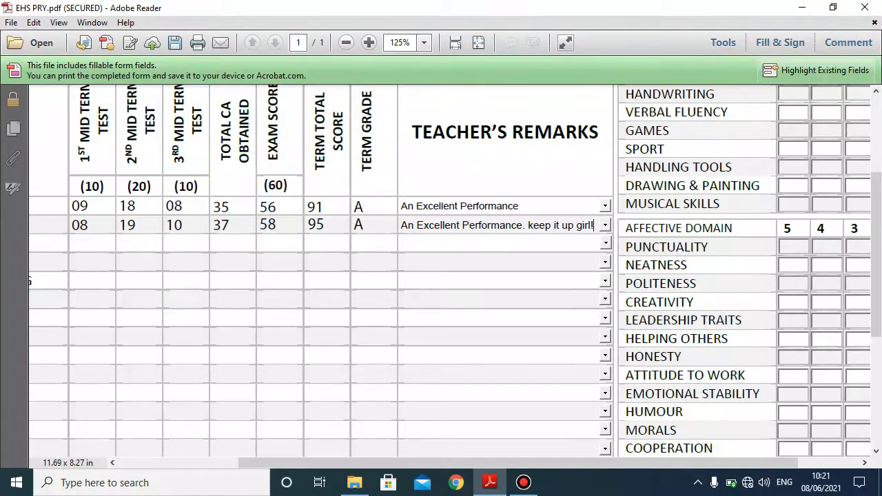
{"action": "left_click_drag", "start_coordinate": [483, 463], "coordinate": [407, 463]}
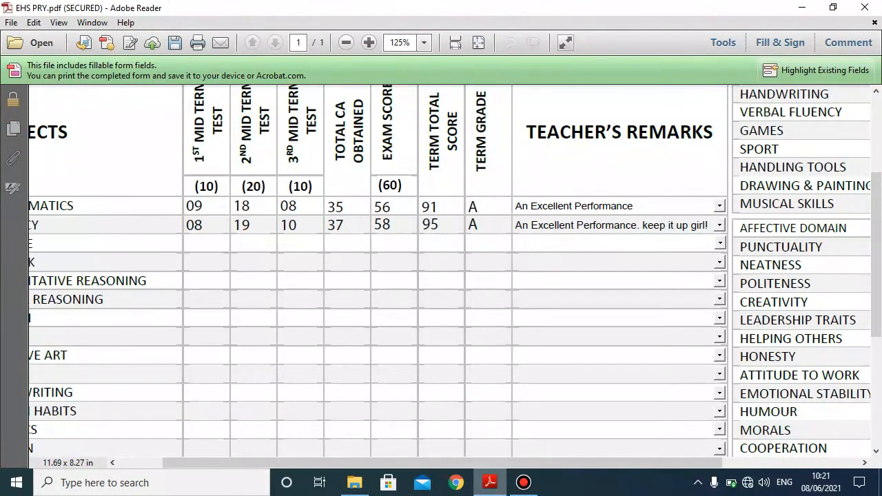
{"action": "left_click_drag", "start_coordinate": [491, 463], "coordinate": [468, 463]}
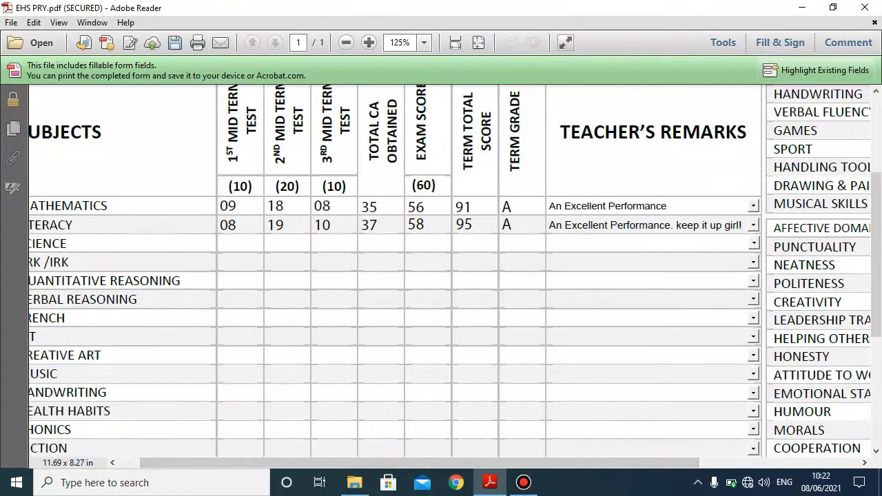
{"action": "scroll", "coordinate": [455, 275], "scroll_direction": "up", "scroll_amount": 3}
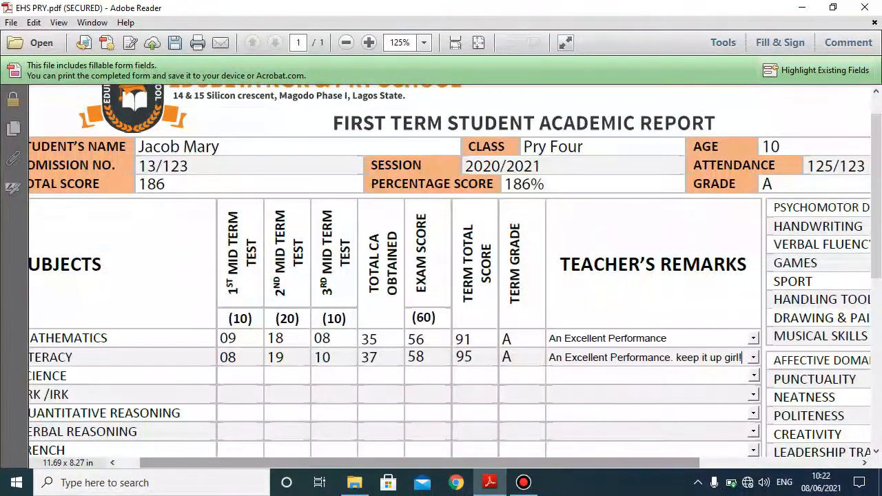
{"action": "left_click_drag", "start_coordinate": [469, 463], "coordinate": [626, 463]}
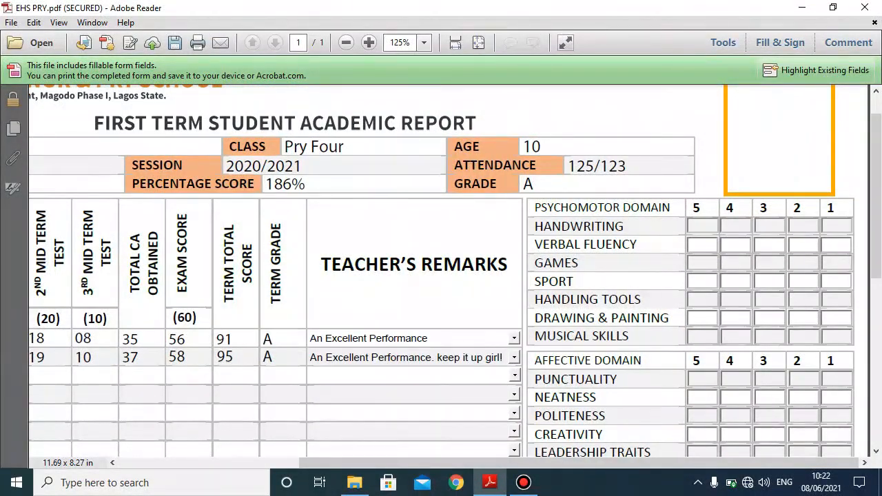
{"action": "scroll", "coordinate": [440, 275], "scroll_direction": "down", "scroll_amount": 8}
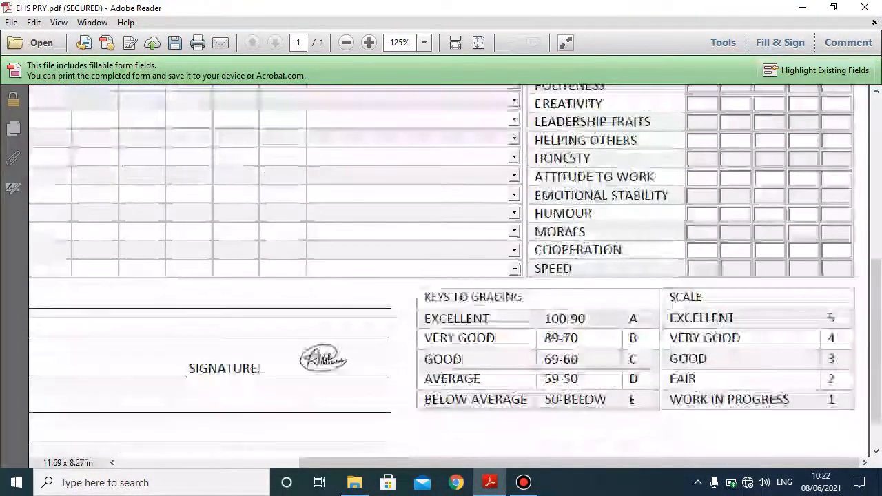
{"action": "scroll", "coordinate": [502, 324], "scroll_direction": "up", "scroll_amount": 8}
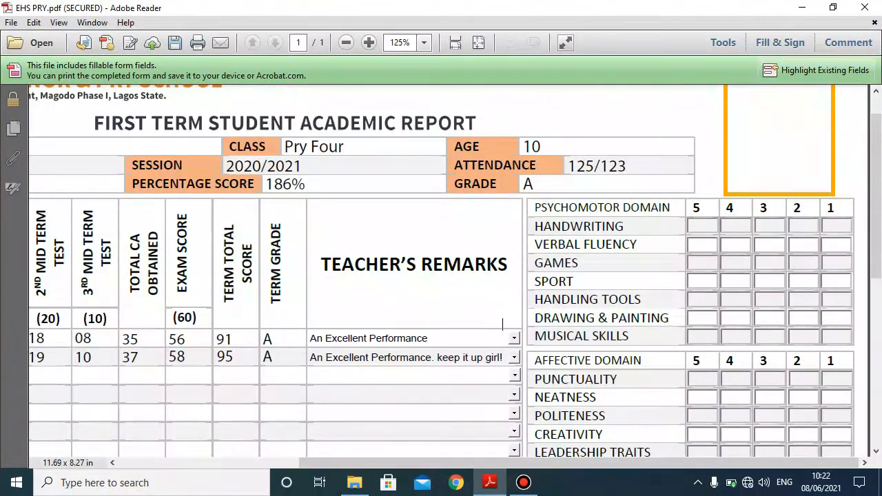
{"action": "key", "text": "Tab"}
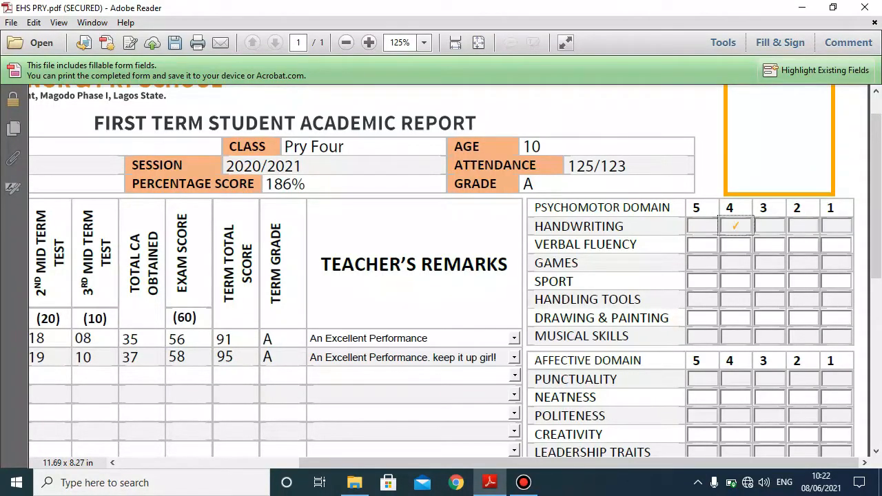
- Rate Verbal Fluency, Games, Sport and Musical Skills at 5, Handling Tools and Drawing at 4
{"action": "key", "text": "Tab"}
{"action": "key", "text": "space"}
{"action": "key", "text": "Tab"}
{"action": "key", "text": "space"}
{"action": "key", "text": "Tab"}
{"action": "key", "text": "space"}
{"action": "key", "text": "Tab"}
{"action": "key", "text": "space"}
{"action": "key", "text": "Tab"}
{"action": "key", "text": "space"}
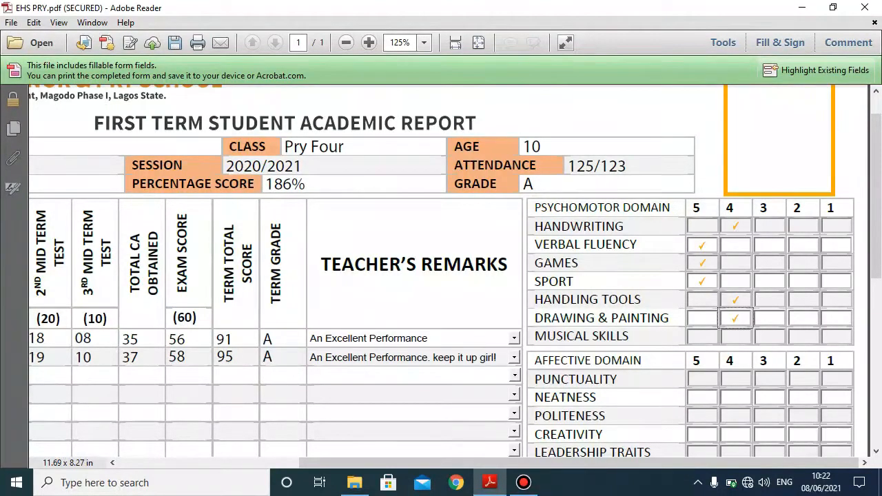
{"action": "key", "text": "Tab"}
{"action": "key", "text": "space"}
{"action": "scroll", "coordinate": [441, 271], "scroll_direction": "down", "scroll_amount": 5}
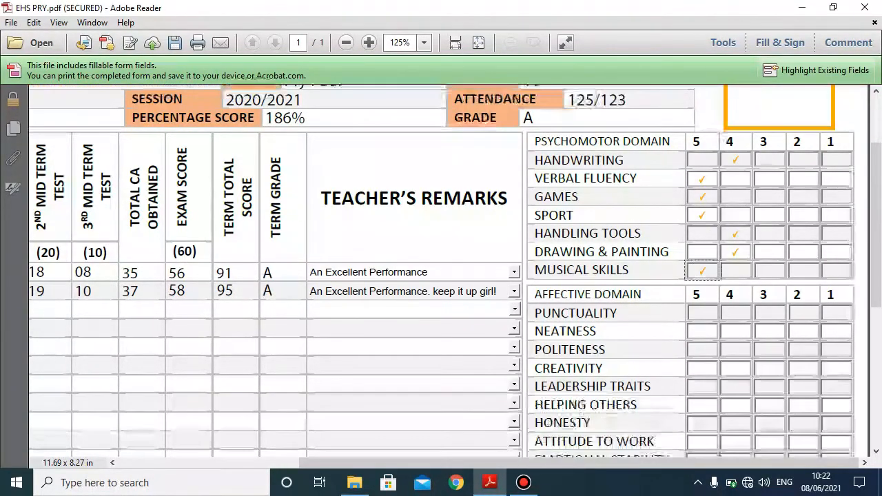
- Rate the affective traits Punctuality through Speed at 5 or 4, e.g. Punctuality 5, Neatness 4
{"action": "key", "text": "Tab"}
{"action": "left_click", "coordinate": [736, 232]}
{"action": "left_click", "coordinate": [703, 251]}
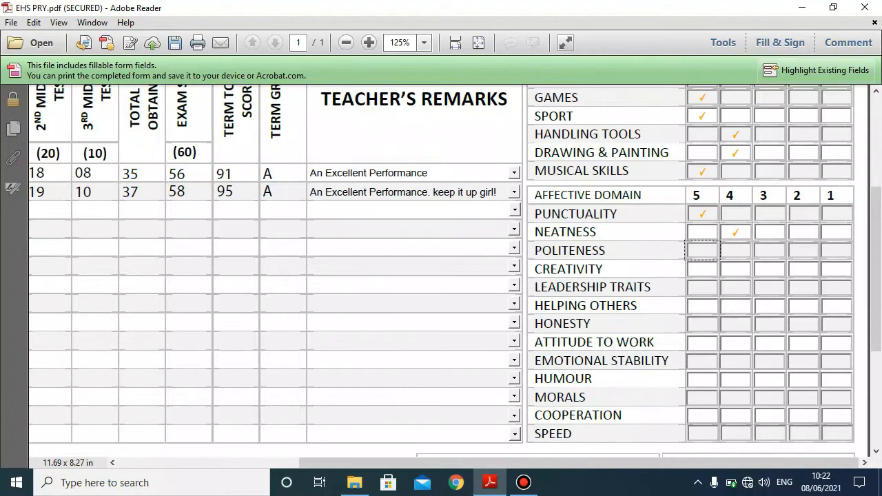
{"action": "key", "text": "Tab"}
{"action": "key", "text": "Tab"}
{"action": "left_click", "coordinate": [736, 306]}
{"action": "left_click", "coordinate": [736, 325]}
{"action": "left_click", "coordinate": [736, 343]}
{"action": "scroll", "coordinate": [735, 343], "scroll_direction": "down", "scroll_amount": 3}
{"action": "key", "text": "Tab"}
{"action": "key", "text": "space"}
{"action": "key", "text": "Tab"}
{"action": "key", "text": "Tab"}
{"action": "key", "text": "space"}
{"action": "key", "text": "Tab"}
{"action": "key", "text": "Tab"}
{"action": "key", "text": "space"}
{"action": "scroll", "coordinate": [441, 273], "scroll_direction": "down", "scroll_amount": 4}
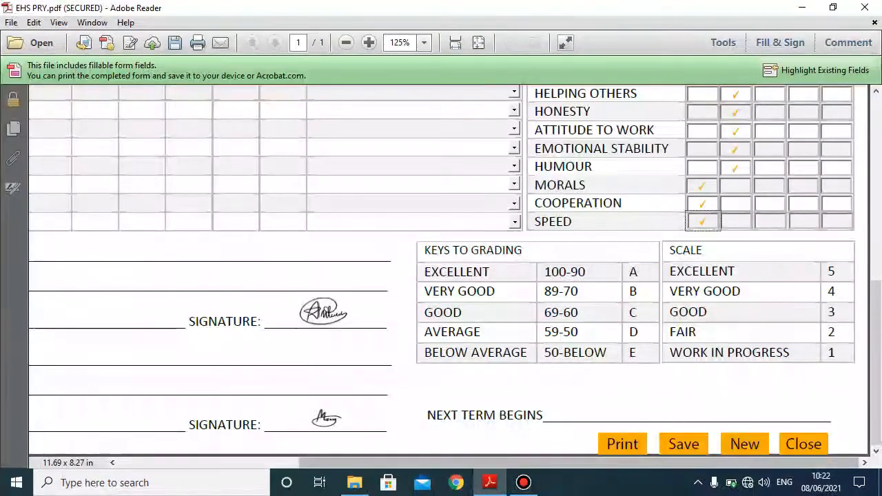
{"action": "left_click_drag", "start_coordinate": [579, 462], "coordinate": [398, 463]}
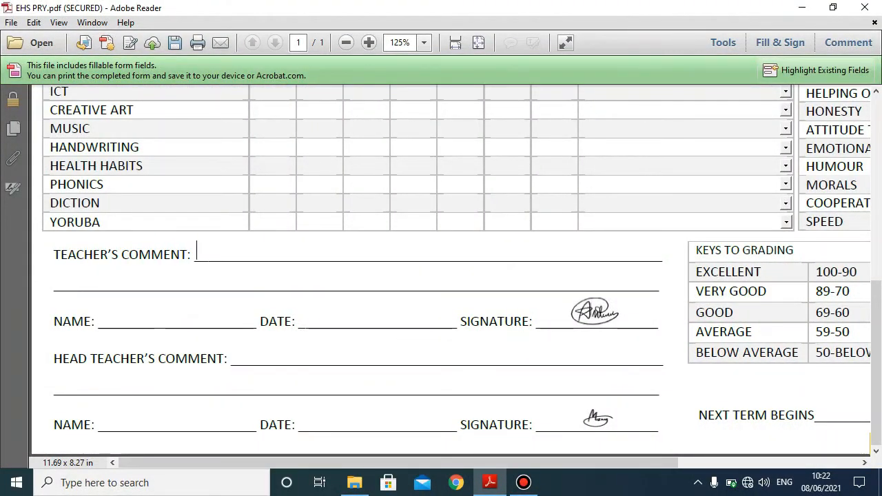
{"action": "left_click", "coordinate": [56, 277]}
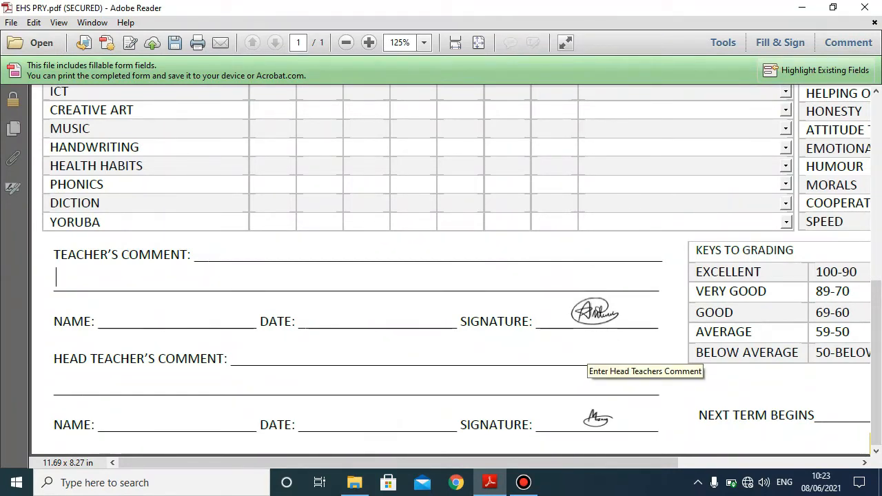
{"action": "scroll", "coordinate": [586, 358], "scroll_direction": "up", "scroll_amount": 6}
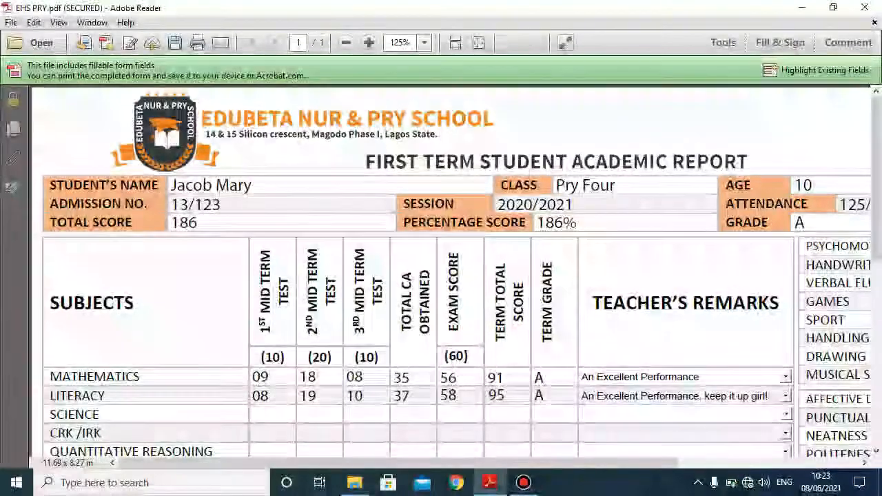
{"action": "left_click_drag", "start_coordinate": [399, 462], "coordinate": [580, 463]}
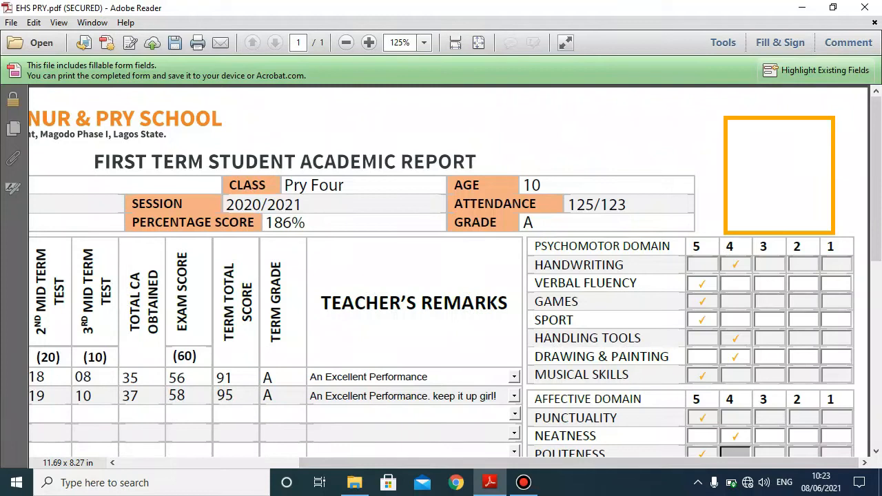
{"action": "left_click", "coordinate": [779, 177]}
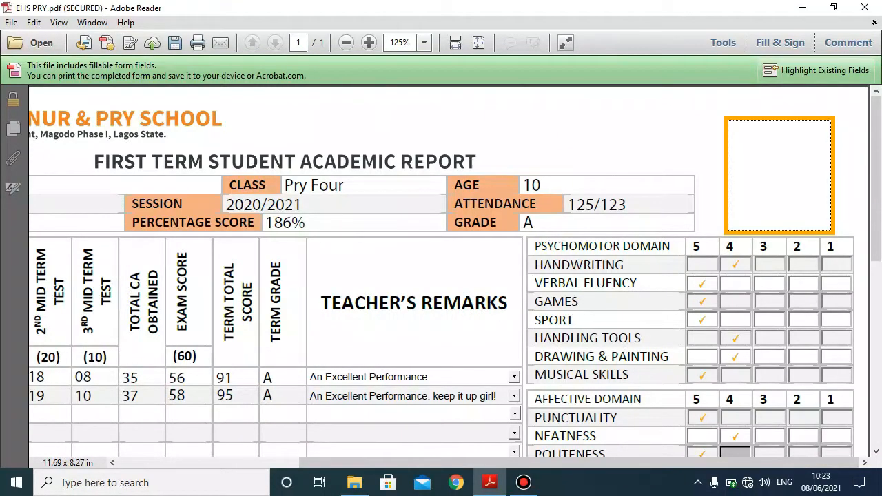
{"action": "left_click", "coordinate": [516, 111]}
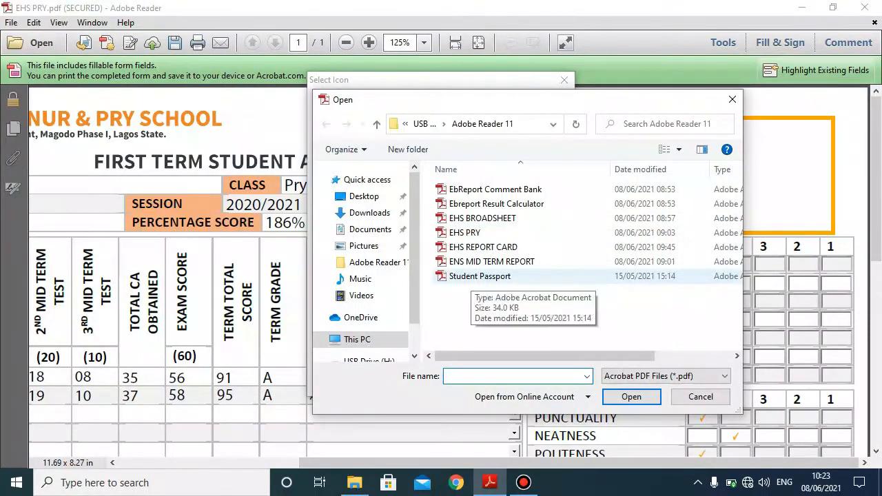
{"action": "left_click", "coordinate": [479, 276]}
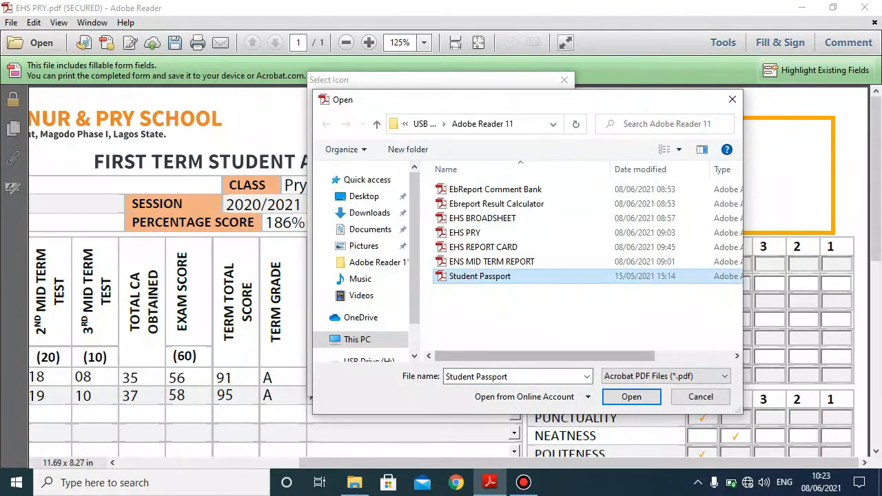
{"action": "left_click", "coordinate": [631, 396]}
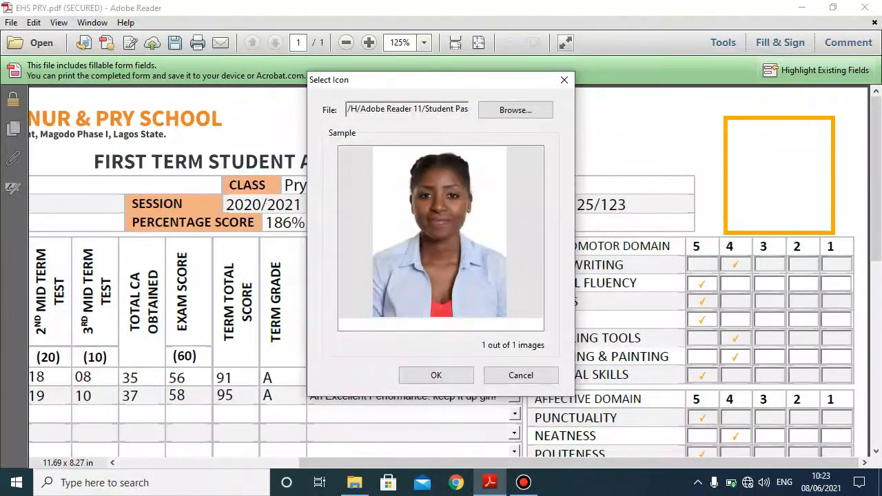
{"action": "left_click", "coordinate": [436, 376]}
{"action": "scroll", "coordinate": [448, 269], "scroll_direction": "down", "scroll_amount": 3}
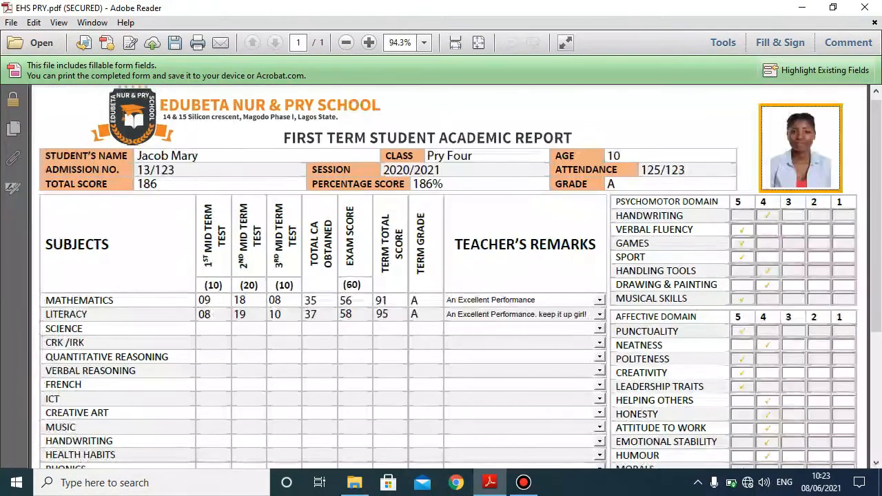
{"action": "scroll", "coordinate": [448, 275], "scroll_direction": "down", "scroll_amount": 1}
{"action": "scroll", "coordinate": [448, 276], "scroll_direction": "down", "scroll_amount": 5}
{"action": "scroll", "coordinate": [448, 275], "scroll_direction": "down", "scroll_amount": 2}
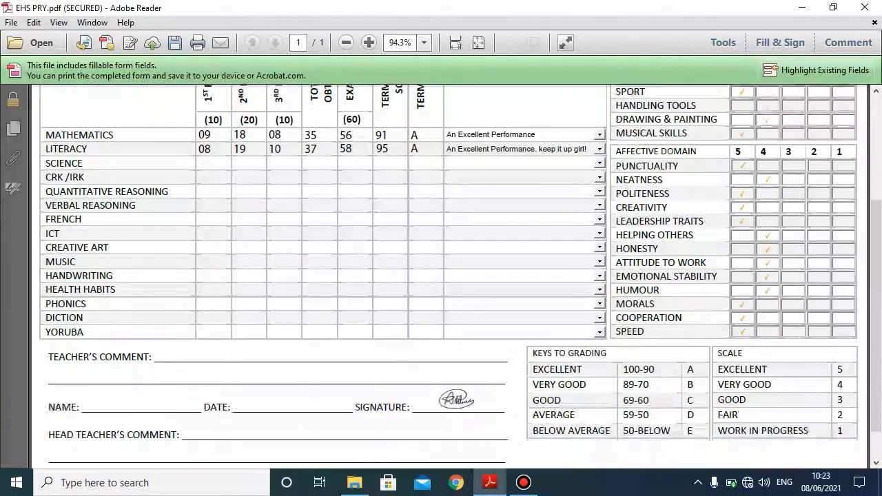
{"action": "scroll", "coordinate": [448, 275], "scroll_direction": "up", "scroll_amount": 6}
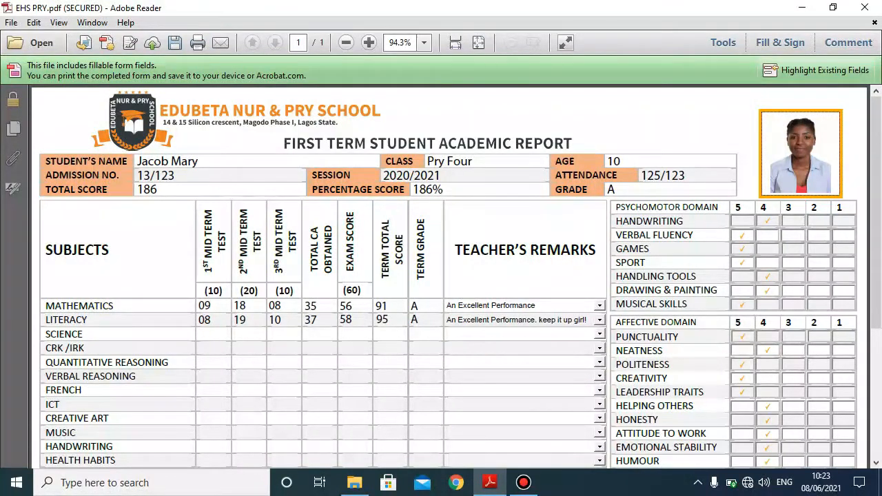
{"action": "scroll", "coordinate": [448, 275], "scroll_direction": "down", "scroll_amount": 6}
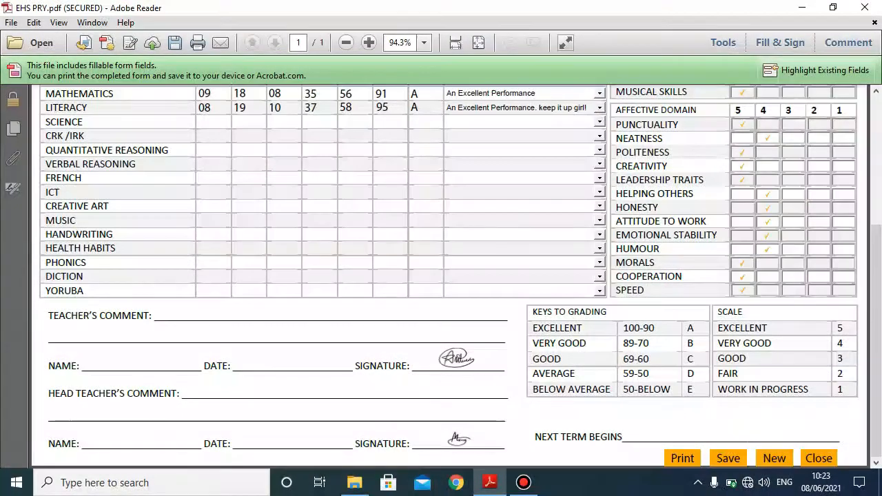
{"action": "scroll", "coordinate": [447, 276], "scroll_direction": "up", "scroll_amount": 1}
{"action": "scroll", "coordinate": [454, 468], "scroll_direction": "up", "scroll_amount": 2}
{"action": "scroll", "coordinate": [728, 448], "scroll_direction": "down", "scroll_amount": 3}
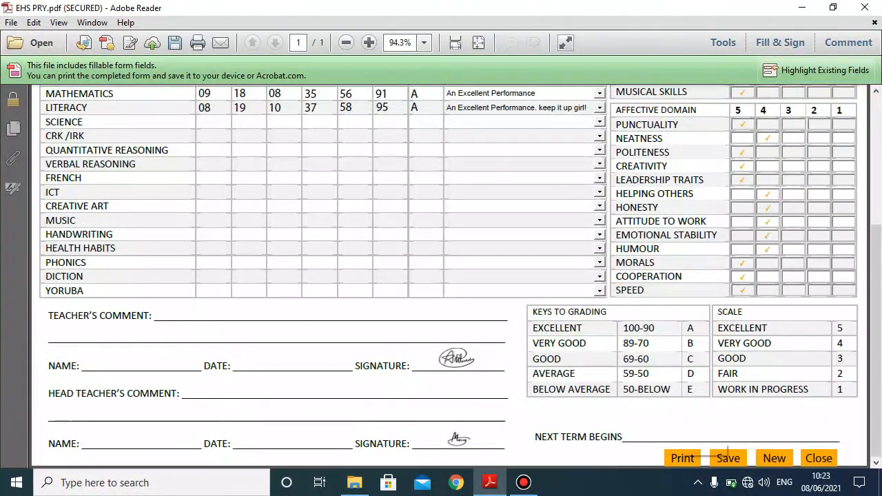
{"action": "left_click", "coordinate": [682, 458]}
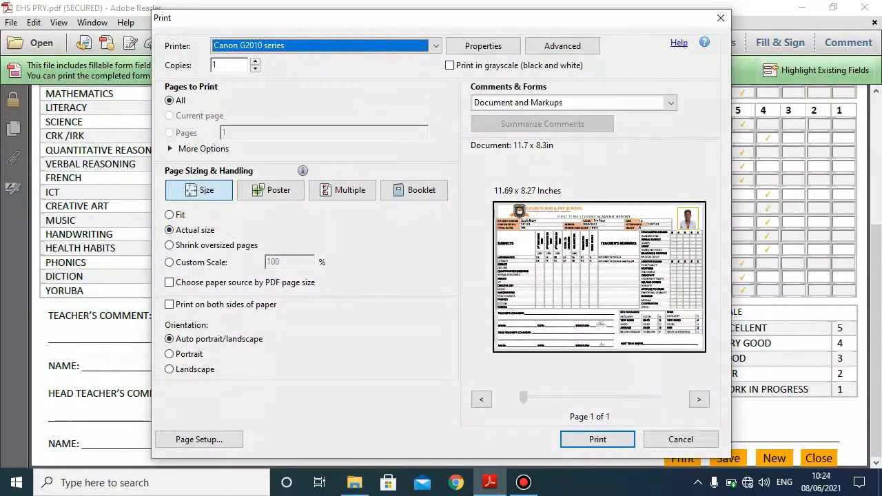
{"action": "left_click", "coordinate": [169, 215]}
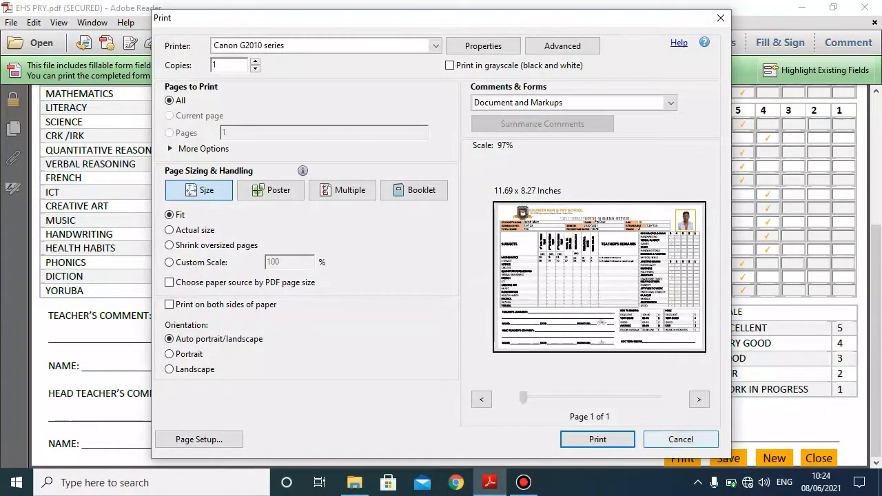
{"action": "left_click", "coordinate": [680, 439]}
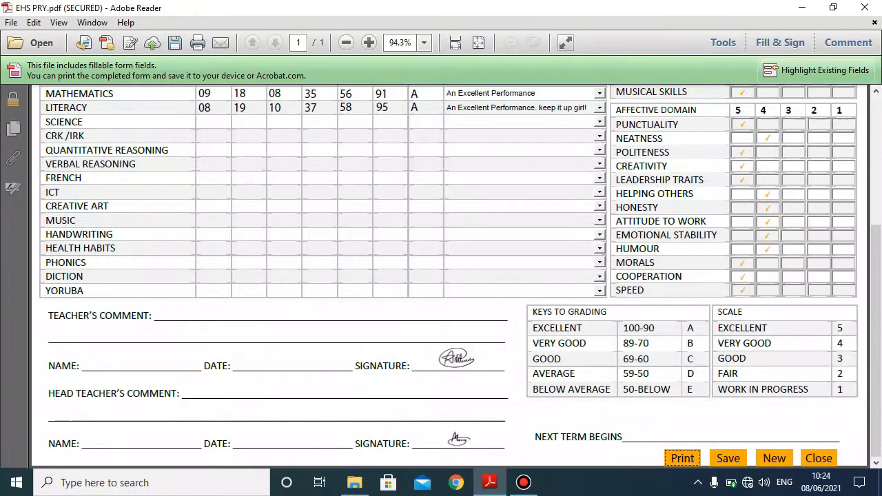
{"action": "scroll", "coordinate": [450, 276], "scroll_direction": "up", "scroll_amount": 7}
{"action": "scroll", "coordinate": [449, 276], "scroll_direction": "down", "scroll_amount": 6}
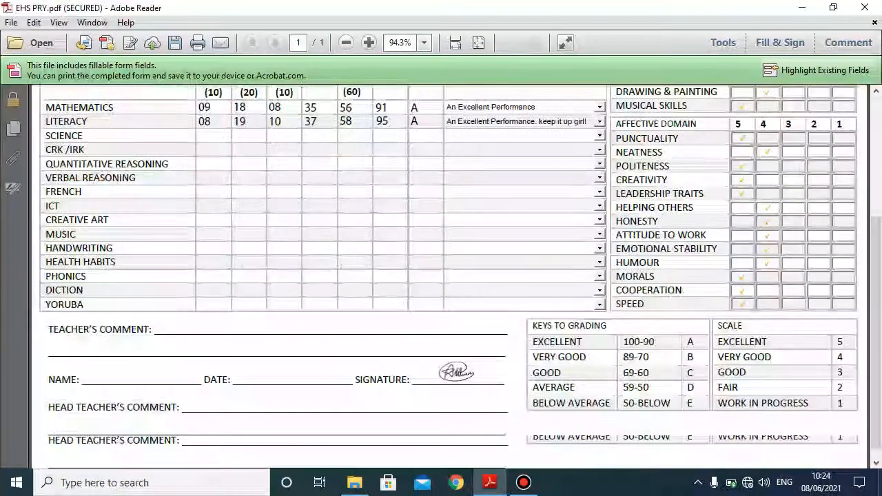
- Clear all entries from the first-term report form
{"action": "scroll", "coordinate": [449, 276], "scroll_direction": "down", "scroll_amount": 1}
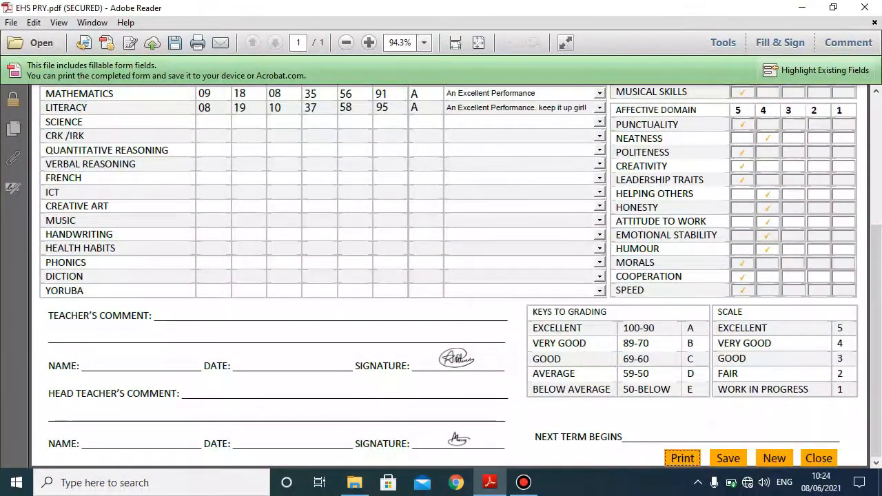
{"action": "scroll", "coordinate": [449, 275], "scroll_direction": "up", "scroll_amount": 5}
{"action": "scroll", "coordinate": [449, 276], "scroll_direction": "down", "scroll_amount": 6}
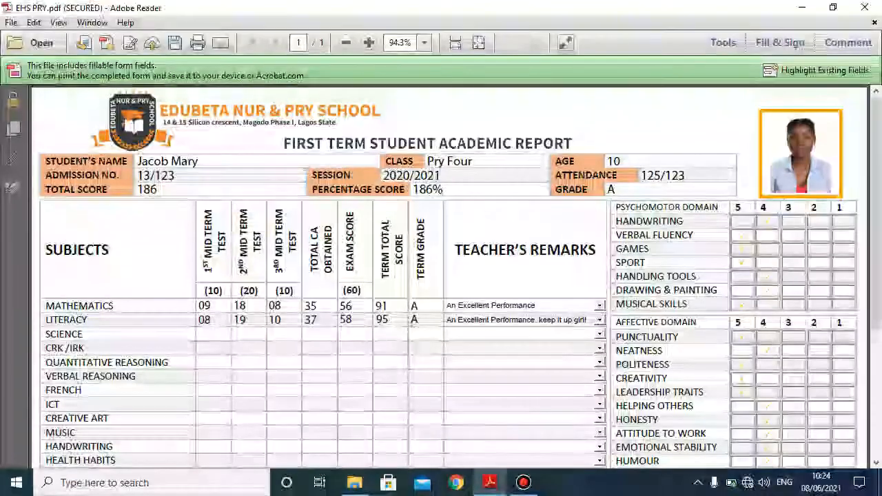
{"action": "scroll", "coordinate": [449, 276], "scroll_direction": "up", "scroll_amount": 1}
{"action": "scroll", "coordinate": [449, 275], "scroll_direction": "down", "scroll_amount": 1}
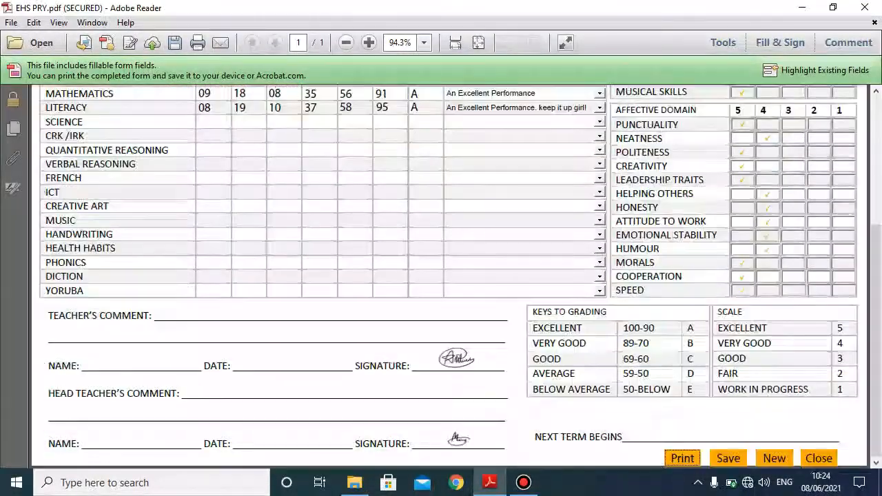
{"action": "left_click", "coordinate": [774, 458]}
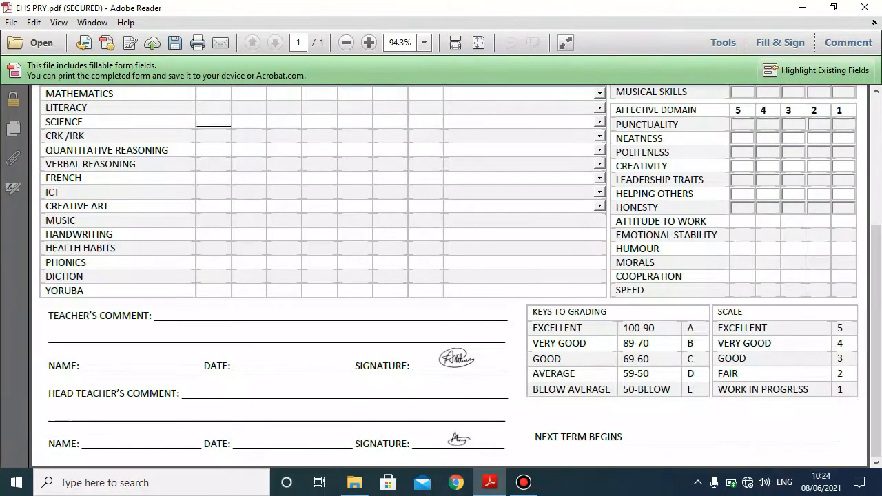
- Close the cleared first-term report form
{"action": "scroll", "coordinate": [449, 276], "scroll_direction": "up", "scroll_amount": 6}
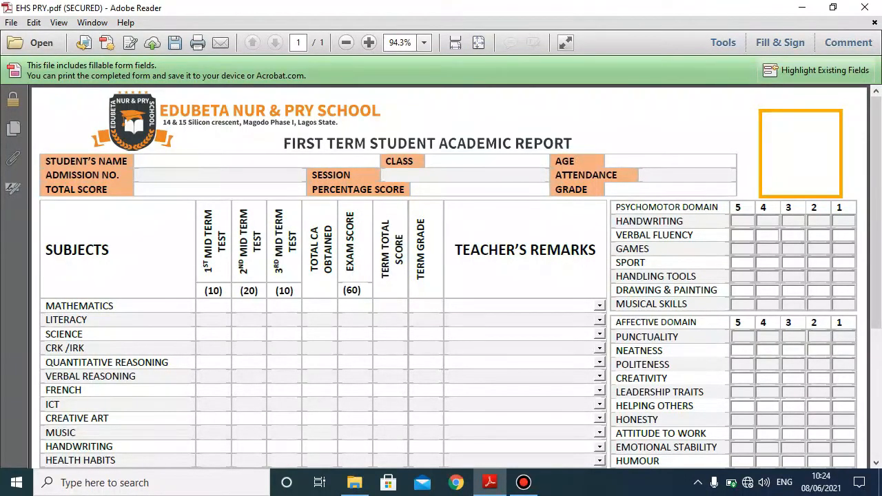
{"action": "scroll", "coordinate": [450, 275], "scroll_direction": "down", "scroll_amount": 6}
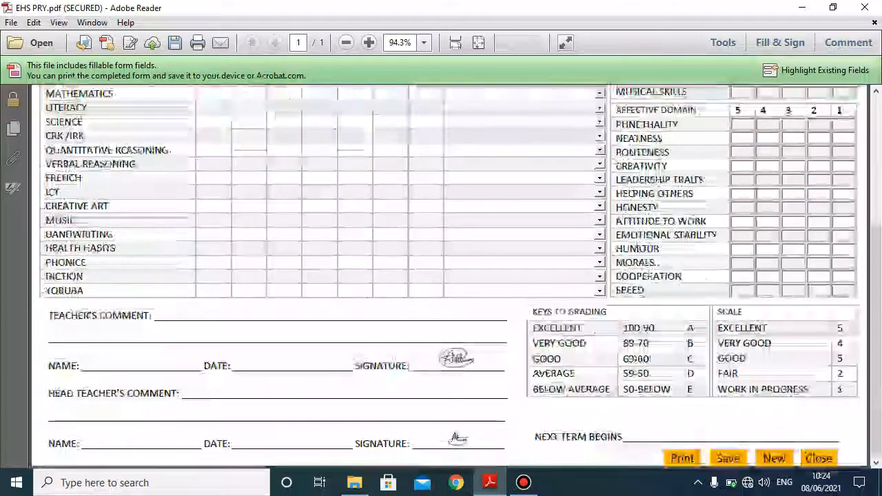
{"action": "left_click", "coordinate": [819, 459]}
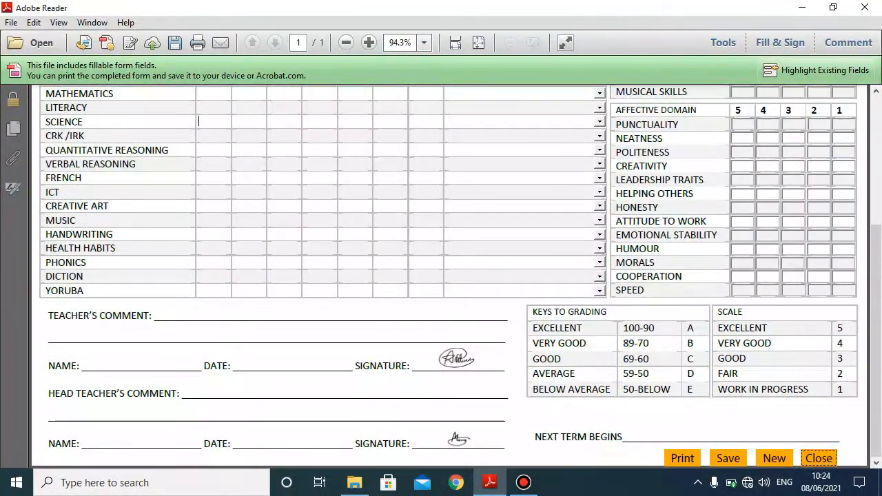
{"action": "left_click", "coordinate": [354, 482]}
- Open the EHS REPORT CARD form from File Explorer
{"action": "left_click", "coordinate": [648, 265]}
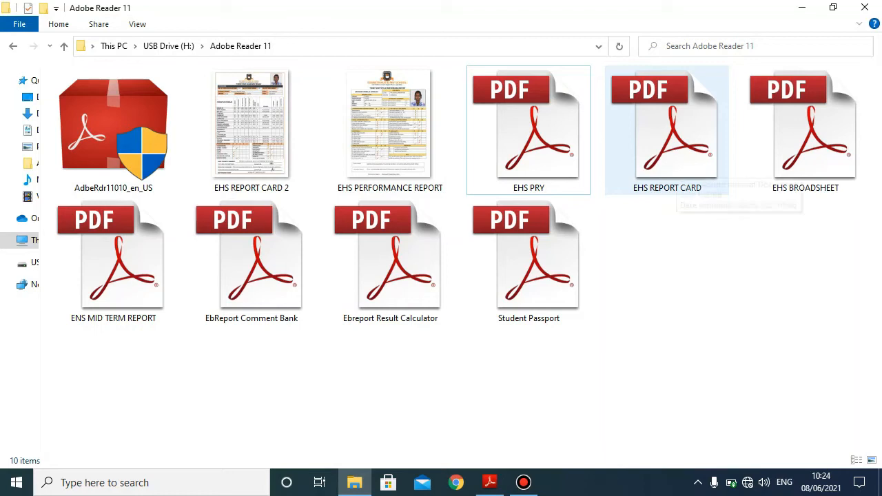
{"action": "double_click", "coordinate": [669, 159]}
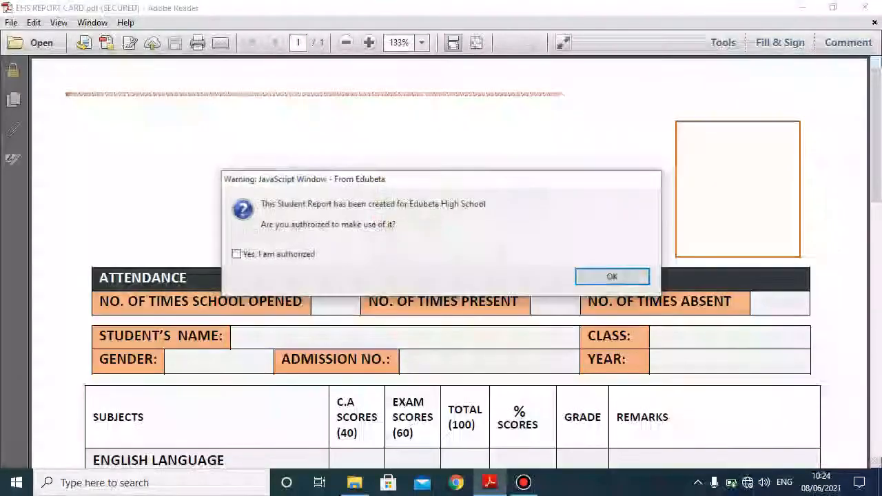
{"action": "left_click", "coordinate": [611, 277]}
- Accept authorization, place Student Passport.pdf in the photo box, and select the School Opened field
{"action": "left_click", "coordinate": [611, 277]}
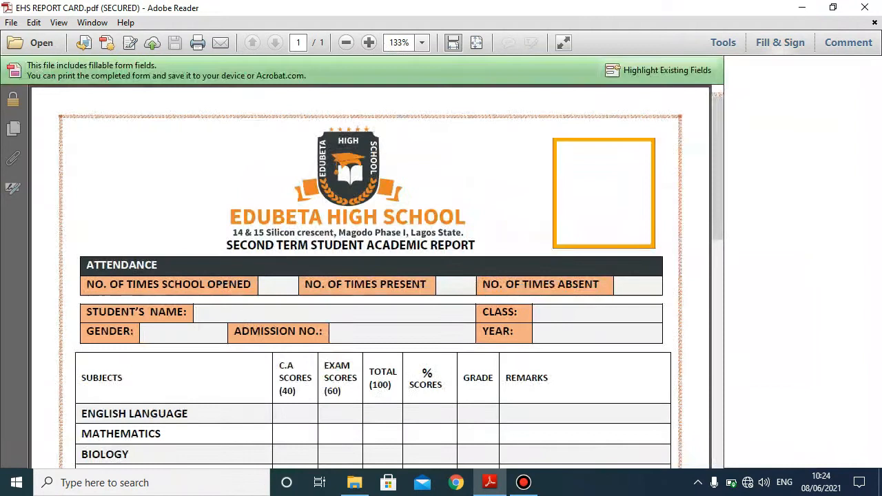
{"action": "scroll", "coordinate": [377, 276], "scroll_direction": "down", "scroll_amount": 1}
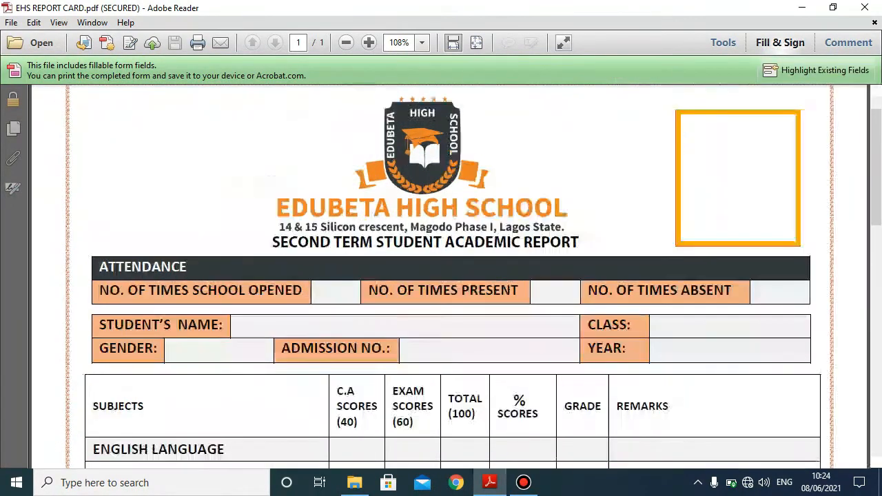
{"action": "scroll", "coordinate": [448, 276], "scroll_direction": "down", "scroll_amount": 1}
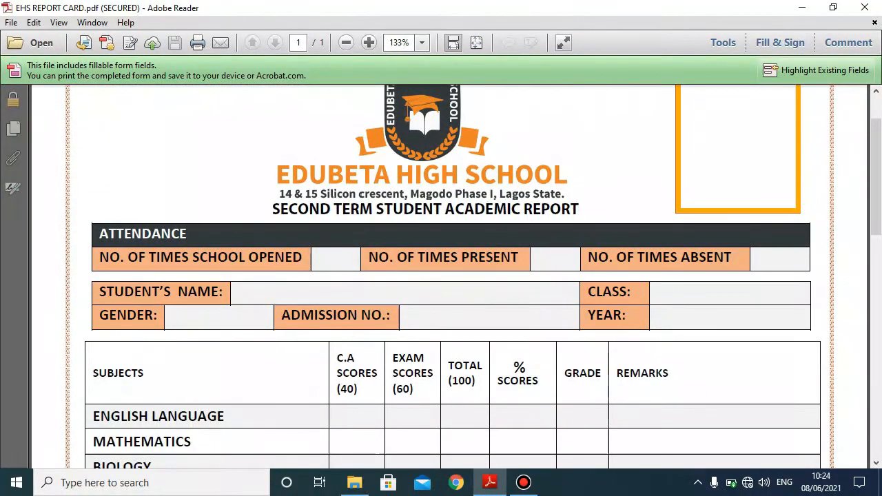
{"action": "scroll", "coordinate": [447, 276], "scroll_direction": "down", "scroll_amount": 2}
{"action": "scroll", "coordinate": [448, 276], "scroll_direction": "up", "scroll_amount": 5}
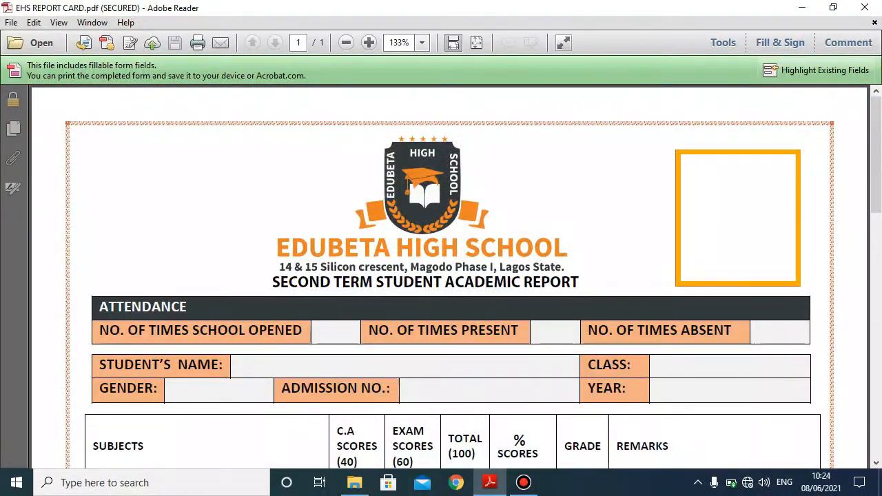
{"action": "left_click", "coordinate": [738, 217]}
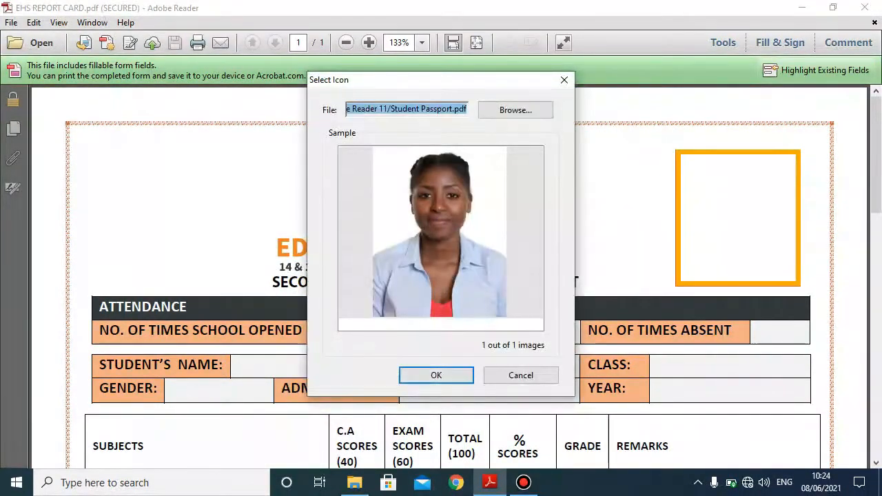
{"action": "left_click", "coordinate": [436, 376]}
{"action": "scroll", "coordinate": [448, 276], "scroll_direction": "down", "scroll_amount": 1}
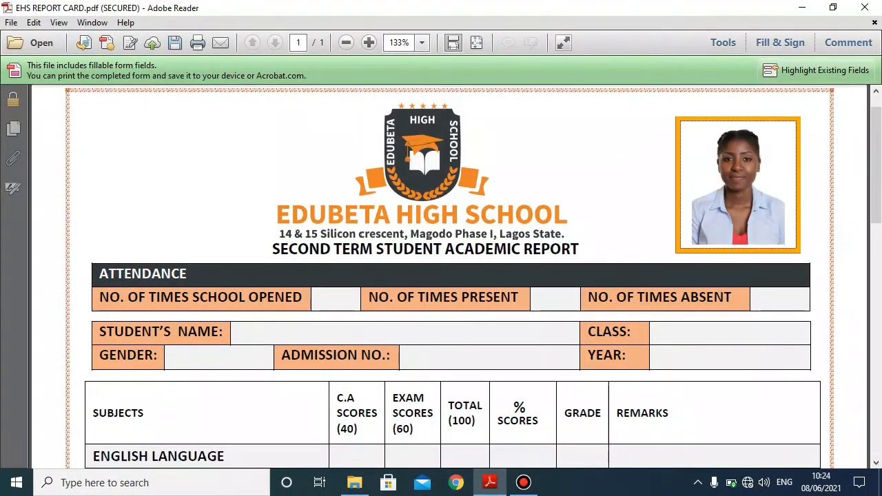
{"action": "left_click", "coordinate": [335, 300]}
- Record 121 times present so the absences work out to 4
{"action": "type", "text": "125"}
{"action": "key", "text": "Tab"}
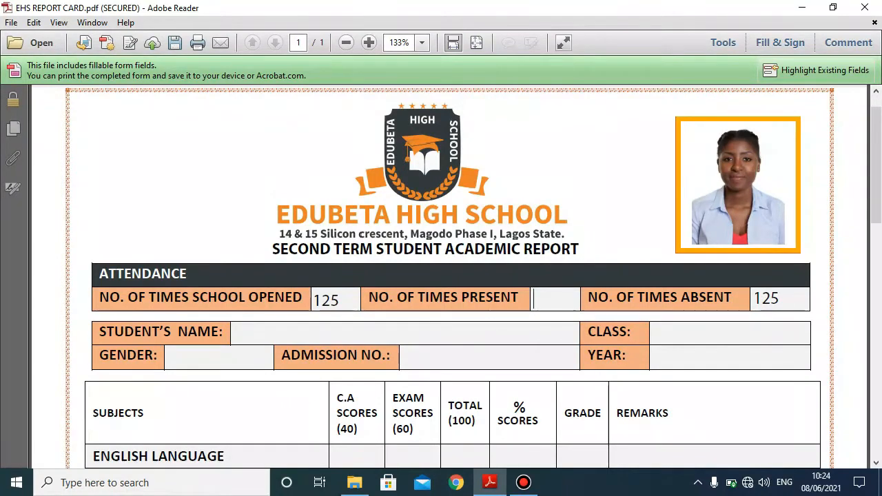
{"action": "type", "text": "121"}
{"action": "key", "text": "Tab"}
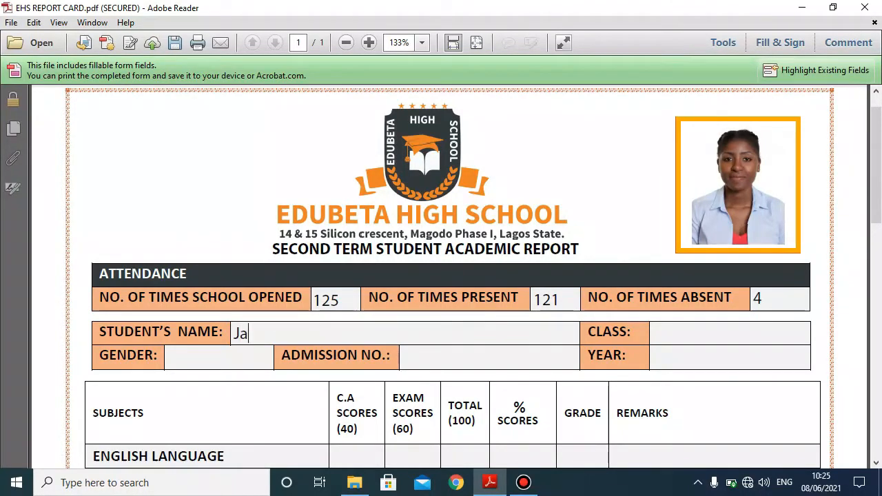
- Enter the student's name, class SS3 Gold, gender Female, admission number and year 2020/2021
{"action": "key", "text": "Tab"}
{"action": "type", "text": "SS3"}
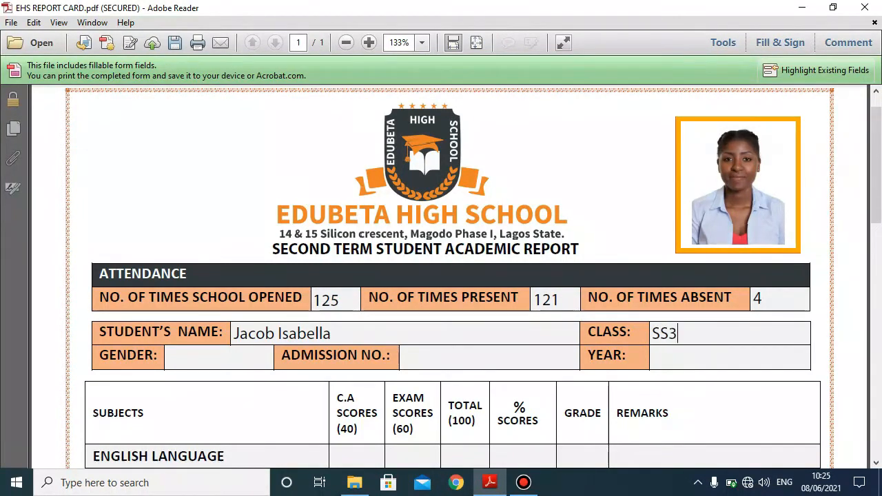
{"action": "type", "text": " GoldFemale"}
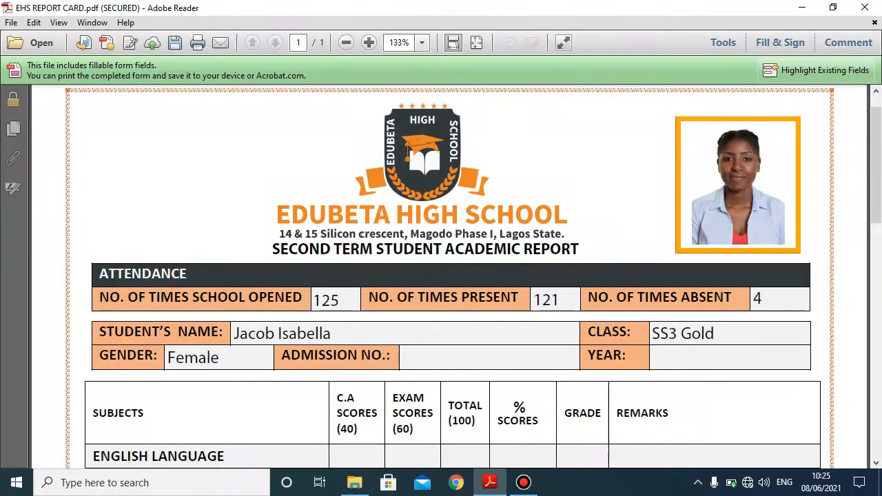
{"action": "key", "text": "Tab"}
{"action": "type", "text": "13/123"}
{"action": "key", "text": "Tab"}
{"action": "type", "text": "2020/2021"}
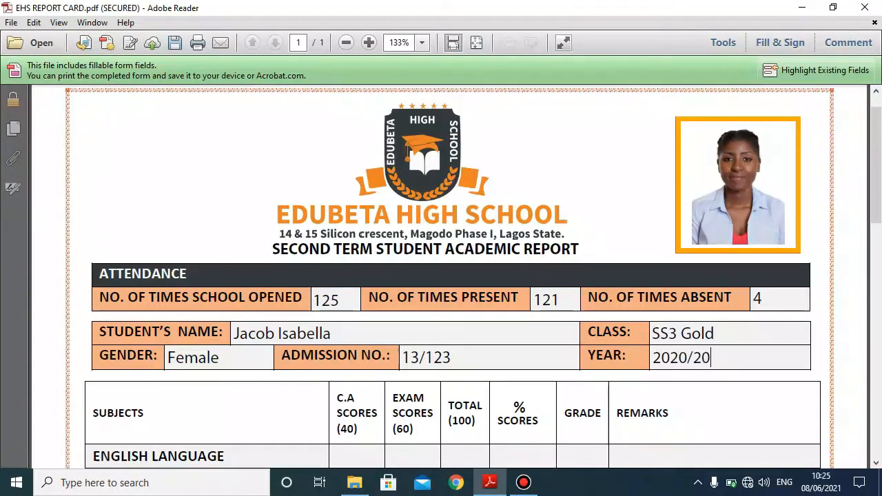
{"action": "scroll", "coordinate": [441, 276], "scroll_direction": "down", "scroll_amount": 3}
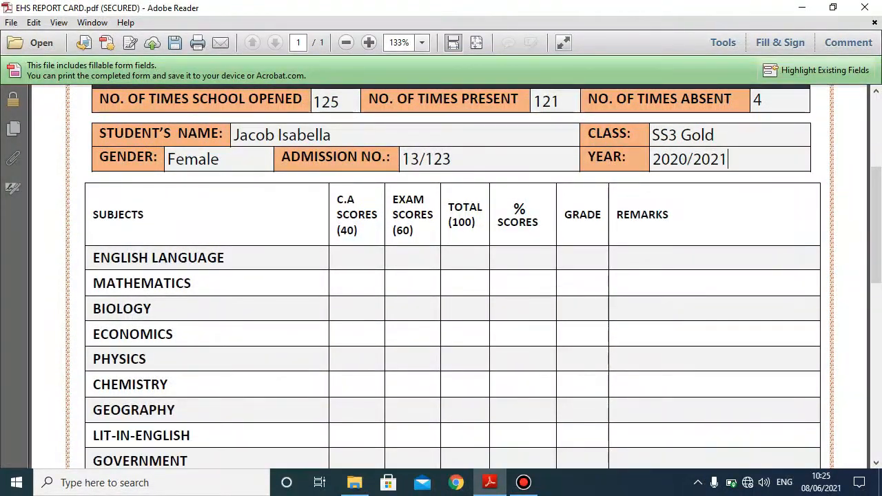
{"action": "scroll", "coordinate": [441, 275], "scroll_direction": "down", "scroll_amount": 1}
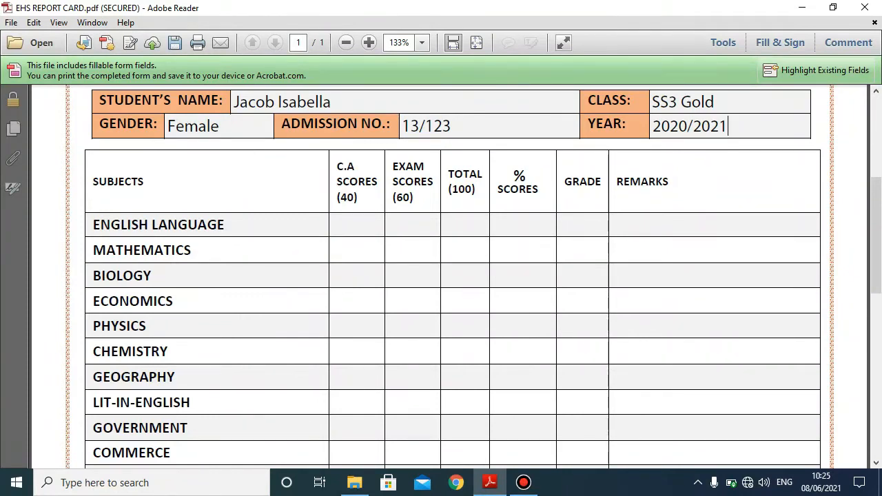
{"action": "scroll", "coordinate": [441, 276], "scroll_direction": "down", "scroll_amount": 1}
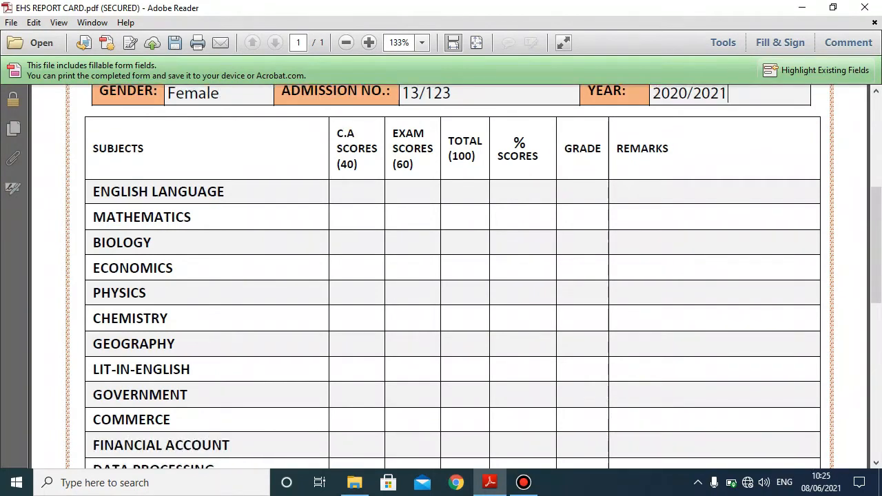
{"action": "scroll", "coordinate": [441, 275], "scroll_direction": "down", "scroll_amount": 8}
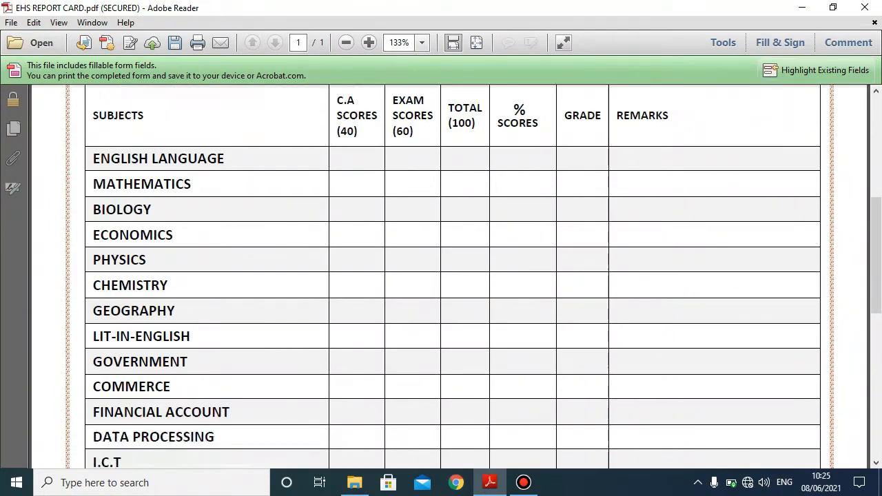
{"action": "scroll", "coordinate": [441, 276], "scroll_direction": "down", "scroll_amount": 7}
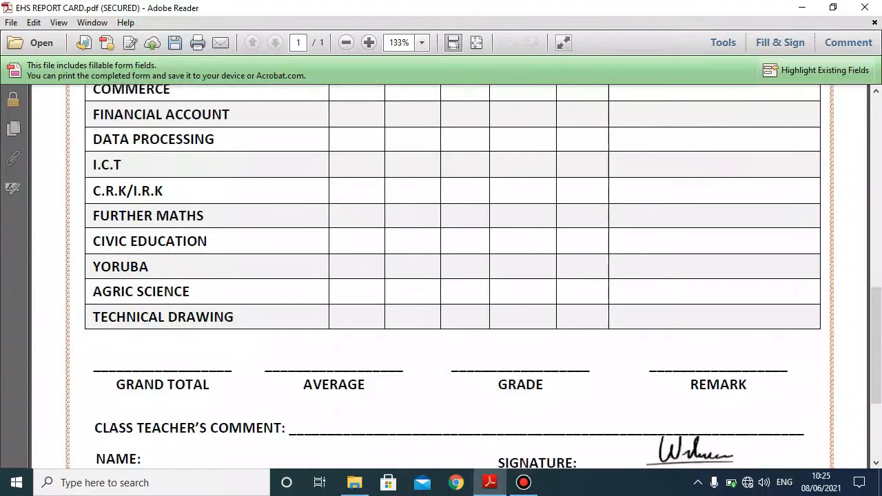
{"action": "scroll", "coordinate": [441, 276], "scroll_direction": "up", "scroll_amount": 18}
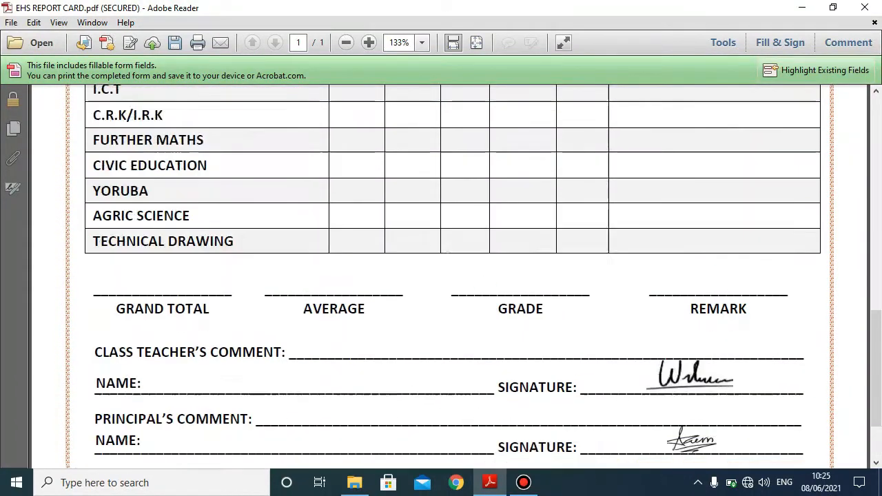
{"action": "scroll", "coordinate": [728, 155], "scroll_direction": "up", "scroll_amount": 2}
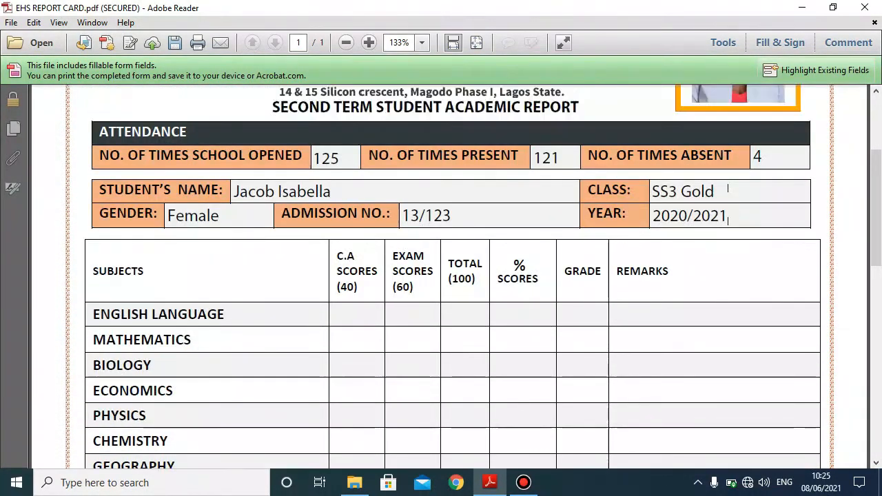
{"action": "left_click", "coordinate": [354, 483]}
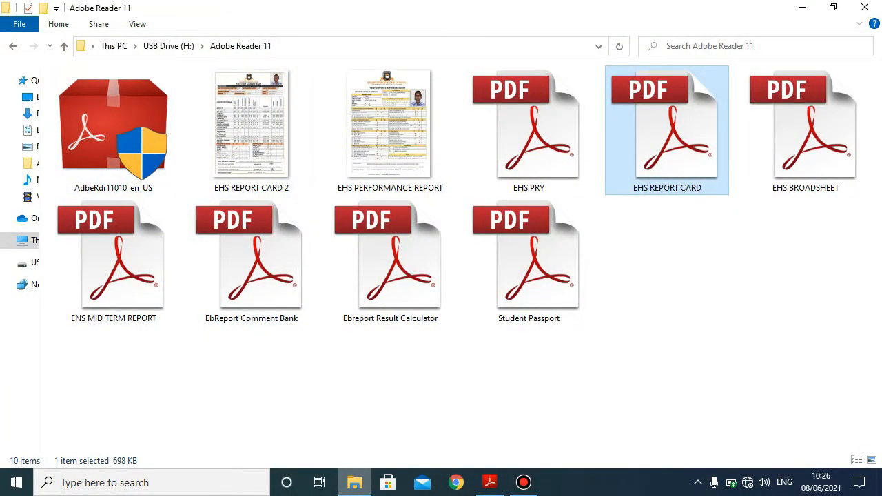
{"action": "left_click", "coordinate": [354, 483]}
{"action": "scroll", "coordinate": [441, 275], "scroll_direction": "down", "scroll_amount": 3}
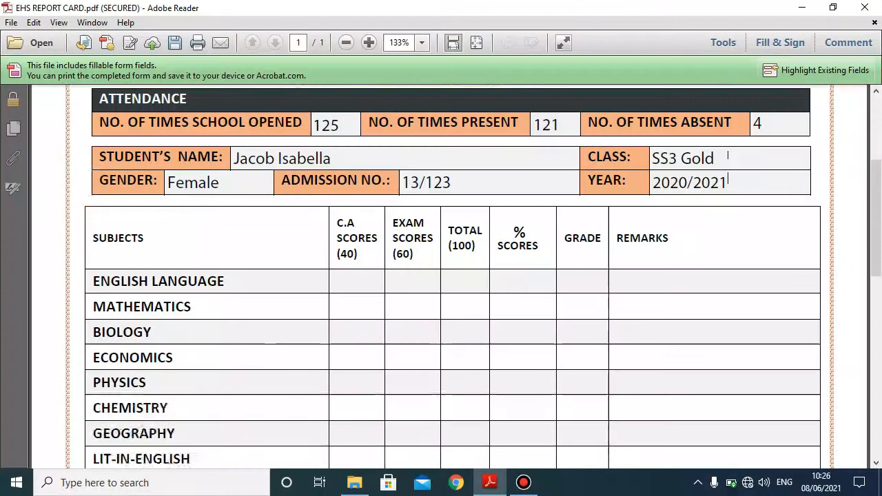
{"action": "left_click", "coordinate": [348, 248]}
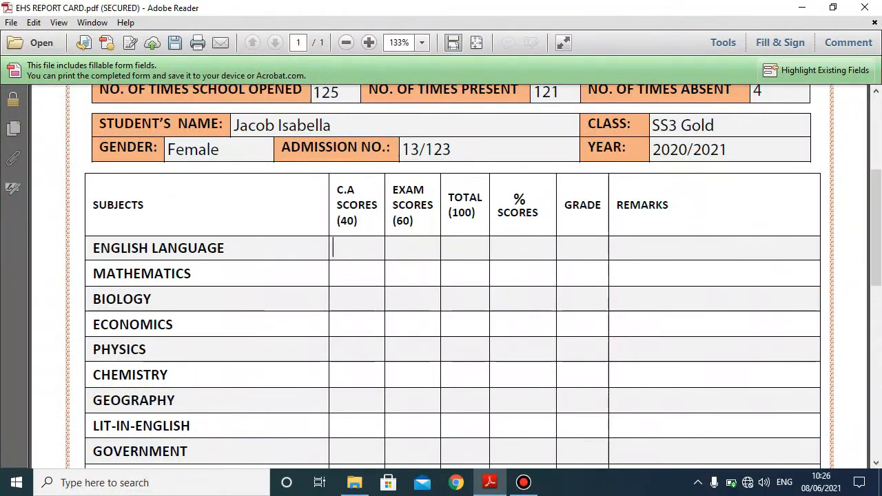
- Score English 35 C.A. and 55 exam, and Mathematics 40 C.A. and 50 exam
{"action": "type", "text": "35"}
{"action": "key", "text": "Tab"}
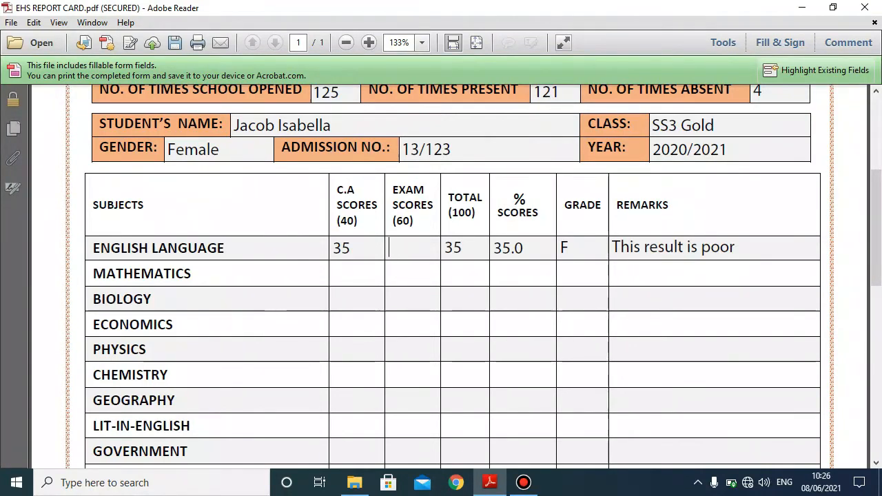
{"action": "type", "text": "55"}
{"action": "key", "text": "Tab"}
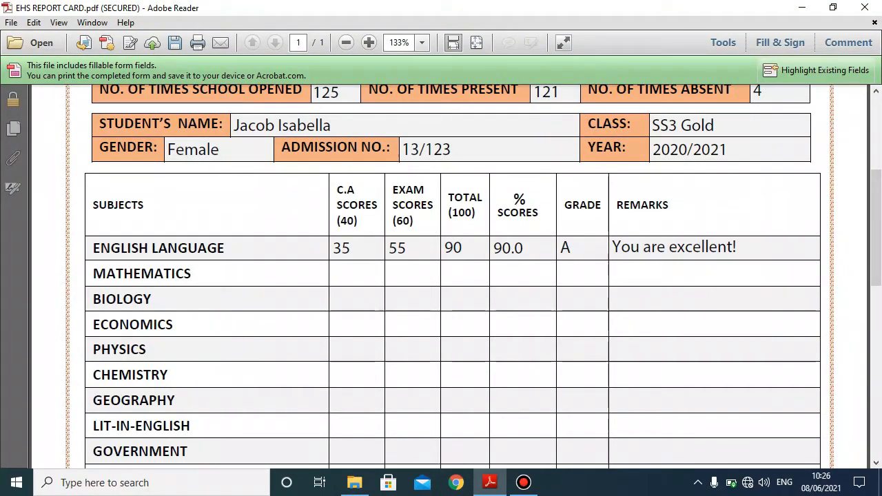
{"action": "scroll", "coordinate": [473, 276], "scroll_direction": "down", "scroll_amount": 1}
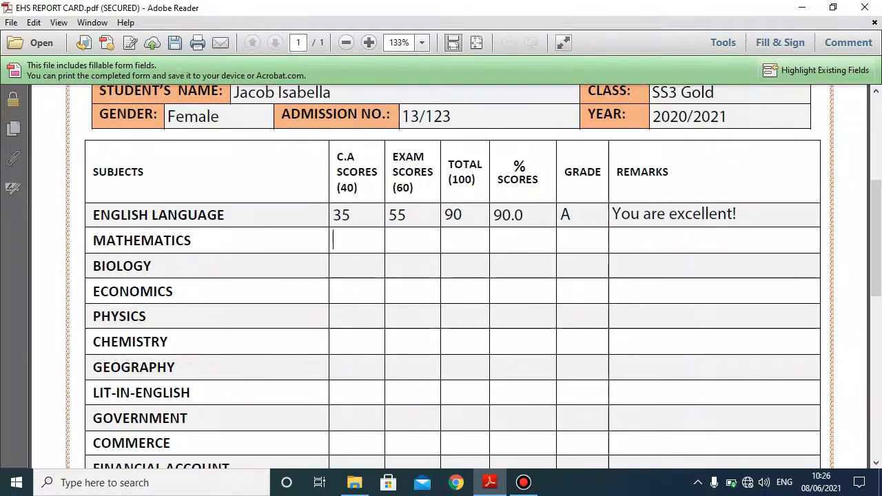
{"action": "scroll", "coordinate": [453, 276], "scroll_direction": "down", "scroll_amount": 1}
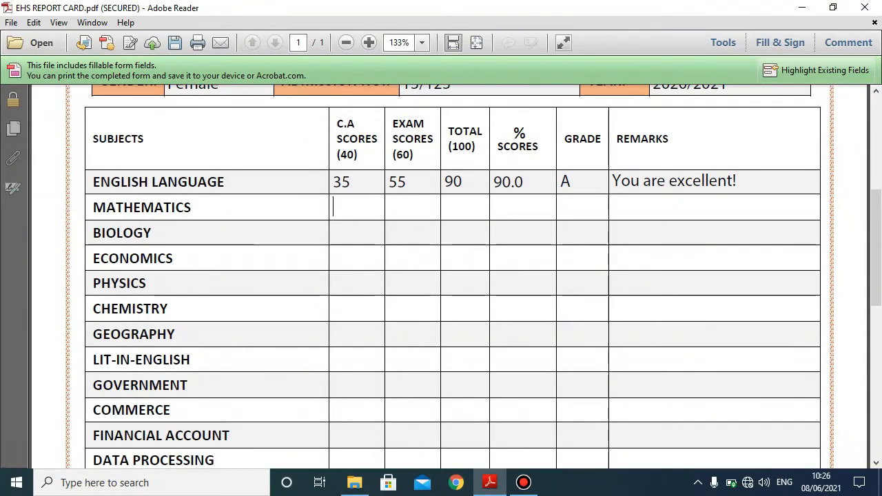
{"action": "type", "text": "40"}
{"action": "key", "text": "Tab"}
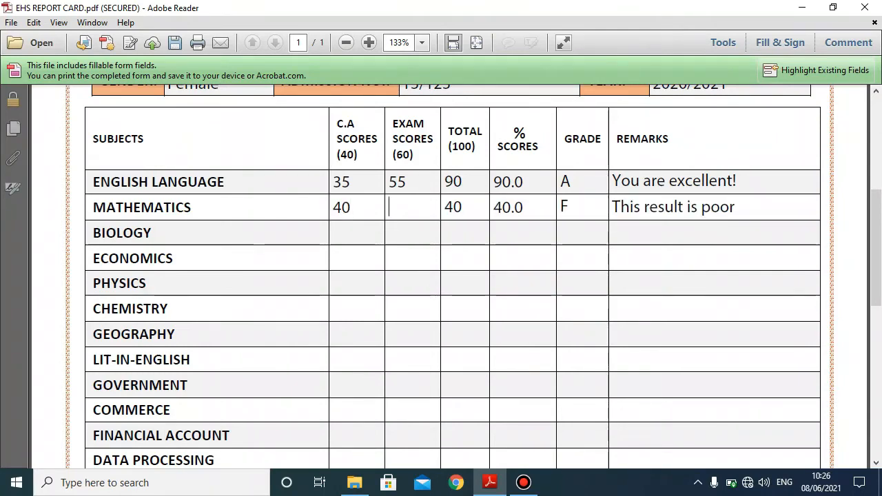
{"action": "type", "text": "50"}
{"action": "key", "text": "Tab"}
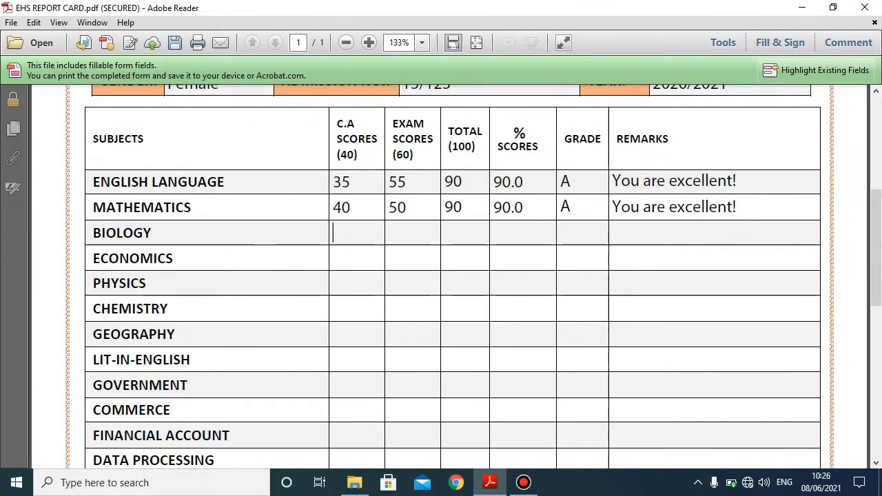
- Skip Biology. Score Economics 33 and 45, and Commerce 39 and 56
{"action": "key", "text": "Tab"}
{"action": "key", "text": "Tab"}
{"action": "type", "text": "33"}
{"action": "key", "text": "Tab"}
{"action": "type", "text": "45"}
{"action": "key", "text": "Tab"}
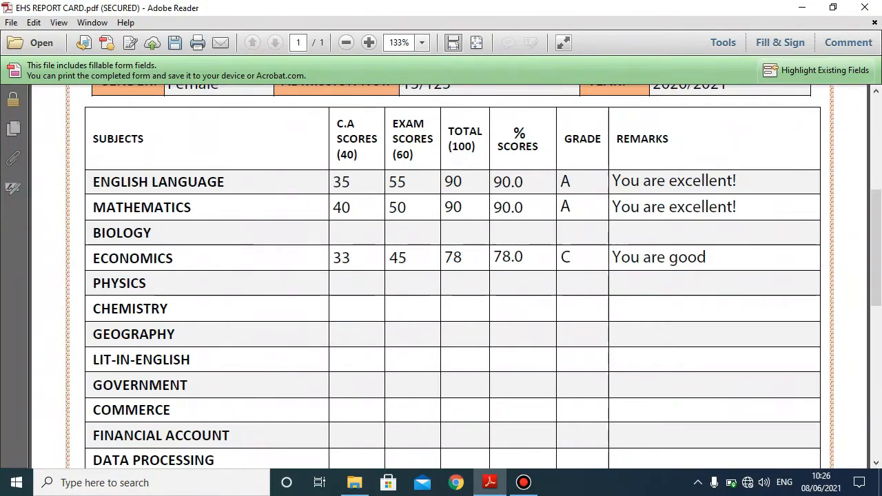
{"action": "scroll", "coordinate": [452, 276], "scroll_direction": "down", "scroll_amount": 3}
{"action": "scroll", "coordinate": [333, 245], "scroll_direction": "down", "scroll_amount": 2}
{"action": "left_click", "coordinate": [333, 244]}
{"action": "type", "text": "39"}
{"action": "key", "text": "Tab"}
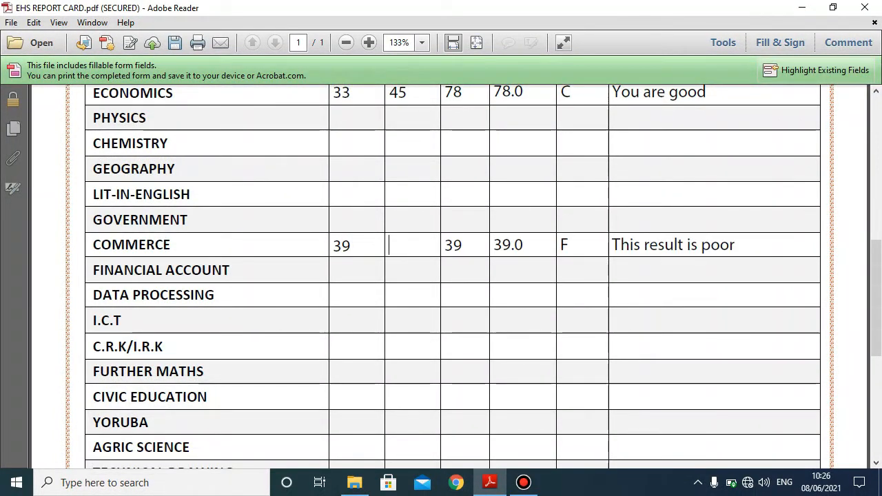
{"action": "type", "text": "56"}
{"action": "key", "text": "Tab"}
- Score Financial Account with 30 C.A. and 50 exam
{"action": "type", "text": "30"}
{"action": "key", "text": "Tab"}
{"action": "type", "text": "50"}
{"action": "key", "text": "Tab"}
- Review the 433 total, 86.6 average and remark, then bring up the Adobe Reader 11 folder
{"action": "scroll", "coordinate": [452, 276], "scroll_direction": "down", "scroll_amount": 1}
{"action": "scroll", "coordinate": [452, 276], "scroll_direction": "down", "scroll_amount": 3}
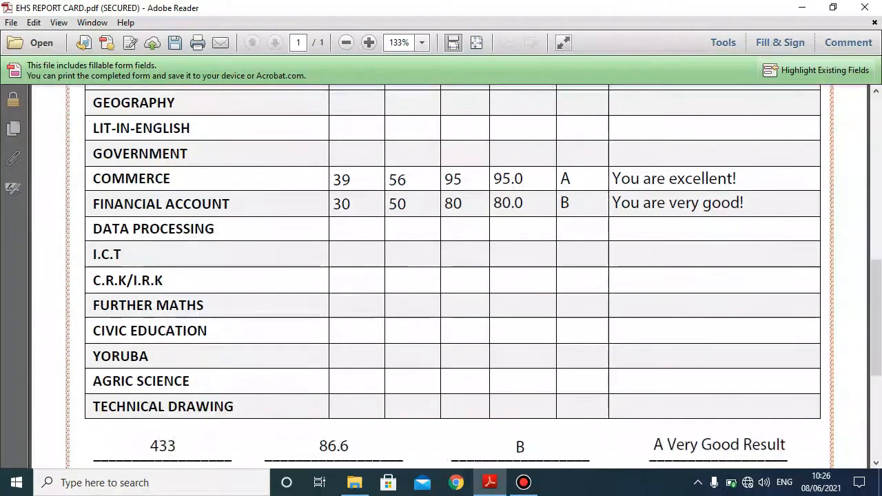
{"action": "scroll", "coordinate": [452, 276], "scroll_direction": "up", "scroll_amount": 1}
{"action": "scroll", "coordinate": [332, 359], "scroll_direction": "up", "scroll_amount": 8}
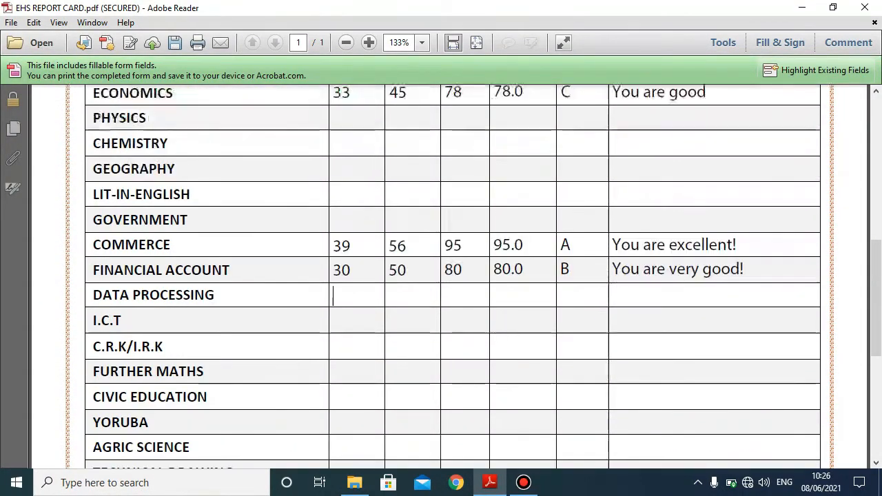
{"action": "scroll", "coordinate": [333, 358], "scroll_direction": "down", "scroll_amount": 5}
{"action": "scroll", "coordinate": [452, 276], "scroll_direction": "up", "scroll_amount": 3}
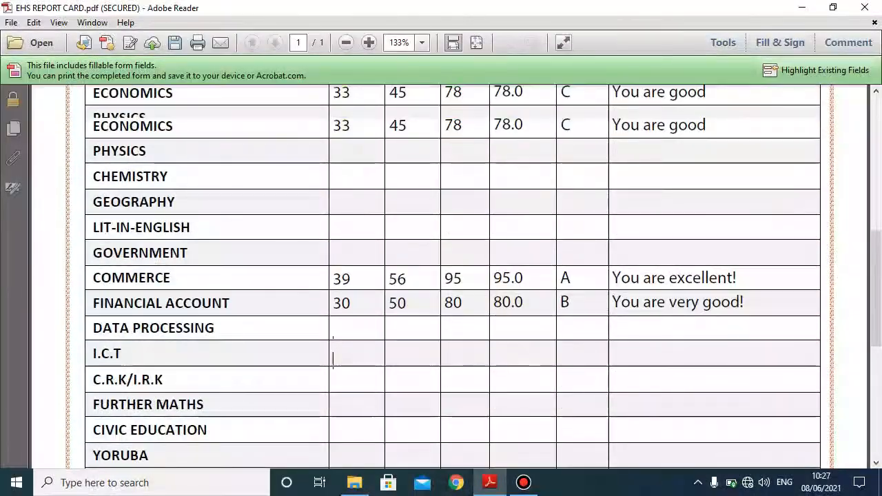
{"action": "scroll", "coordinate": [452, 276], "scroll_direction": "down", "scroll_amount": 8}
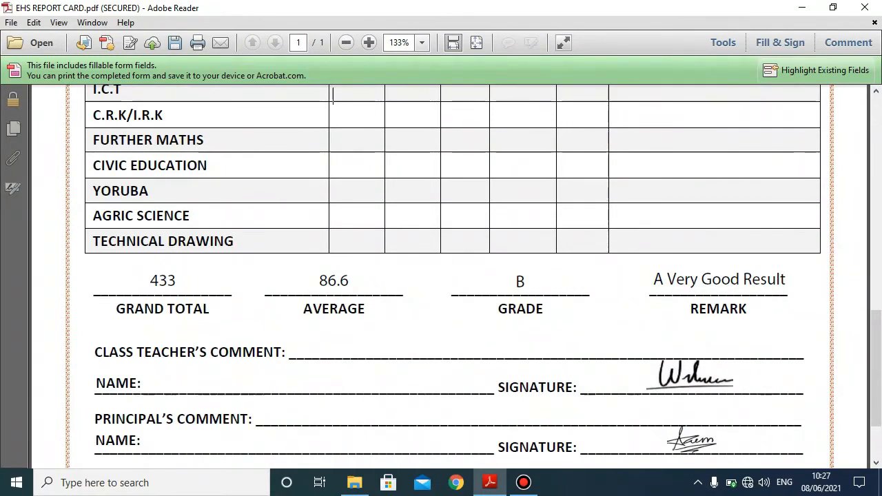
{"action": "scroll", "coordinate": [452, 276], "scroll_direction": "up", "scroll_amount": 5}
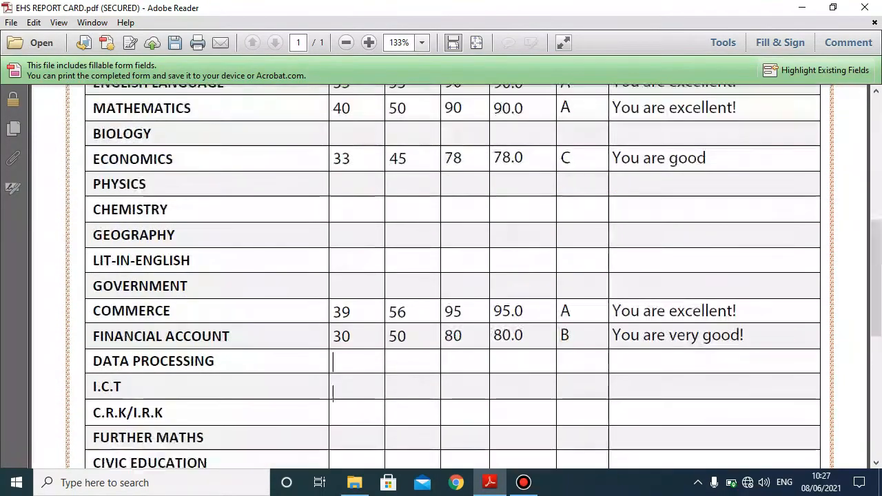
{"action": "scroll", "coordinate": [452, 275], "scroll_direction": "down", "scroll_amount": 5}
{"action": "scroll", "coordinate": [333, 96], "scroll_direction": "down", "scroll_amount": 1}
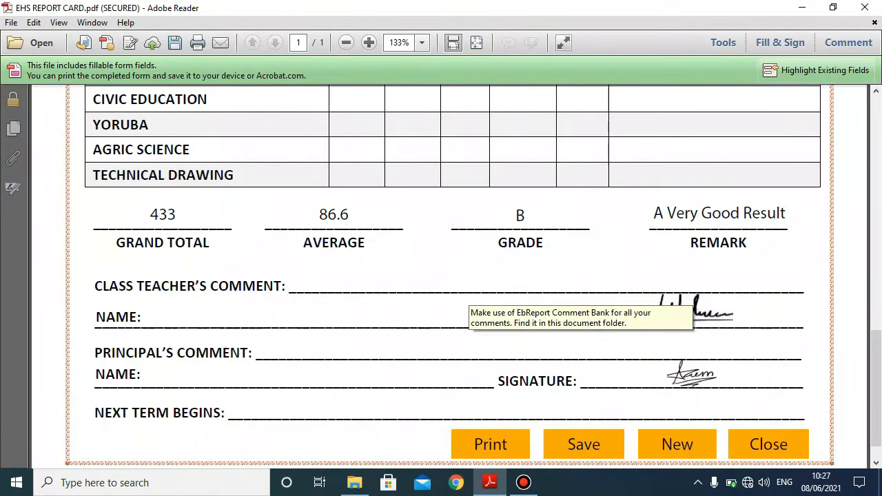
{"action": "mouse_move", "coordinate": [354, 482]}
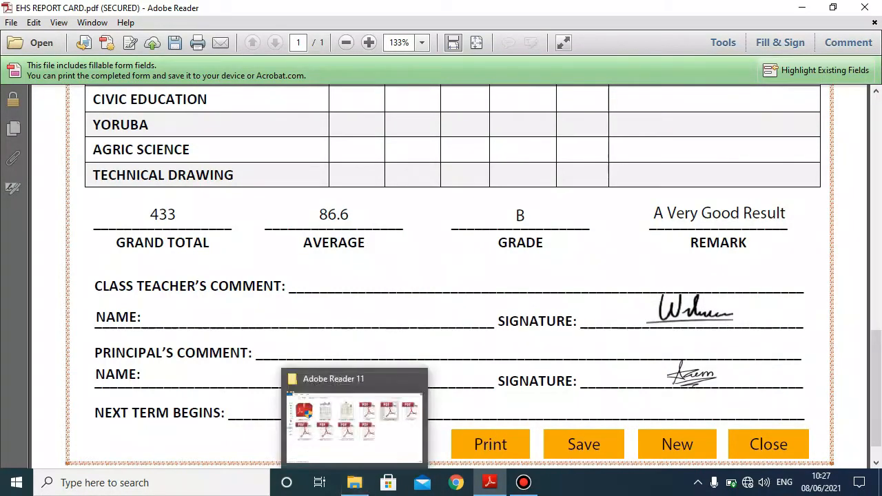
{"action": "left_click", "coordinate": [354, 482]}
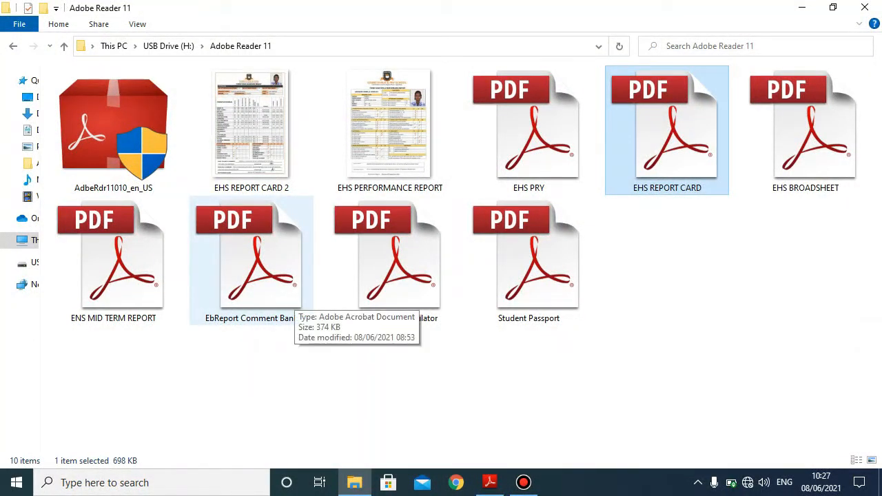
- Open EbReport Comment Bank.pdf and dismiss its thank-you message
{"action": "double_click", "coordinate": [282, 296]}
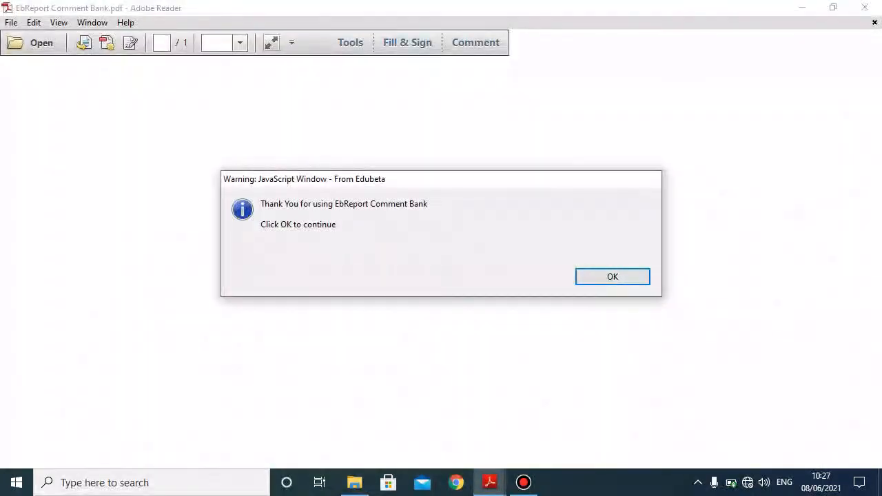
{"action": "key", "text": "Return"}
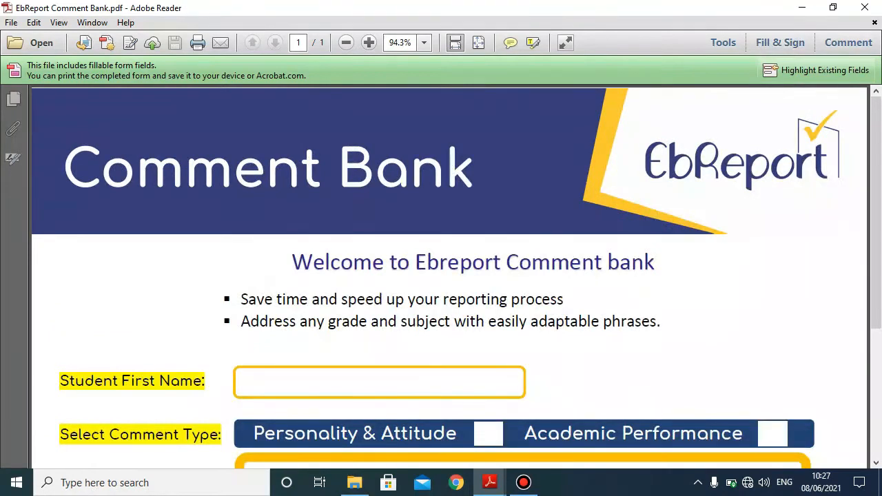
- Look over the comment bank and report card forms, ending on EbReport Comment Bank
{"action": "scroll", "coordinate": [450, 274], "scroll_direction": "down", "scroll_amount": 1}
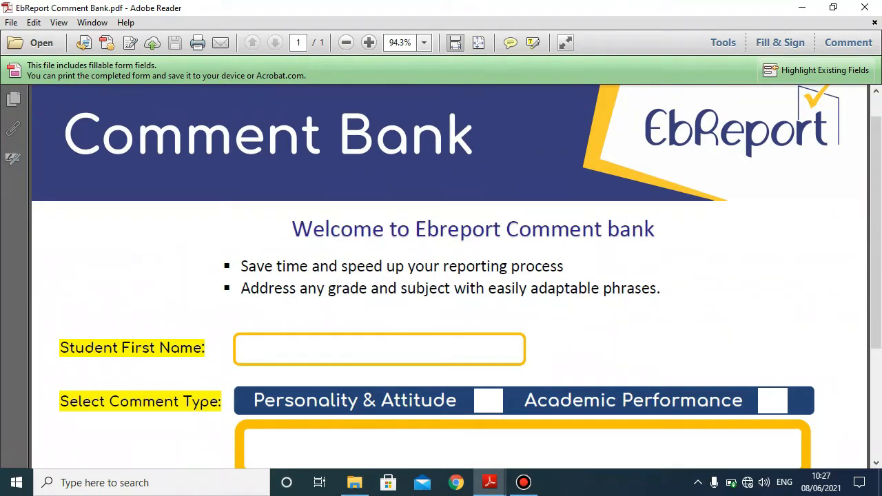
{"action": "scroll", "coordinate": [450, 275], "scroll_direction": "down", "scroll_amount": 3}
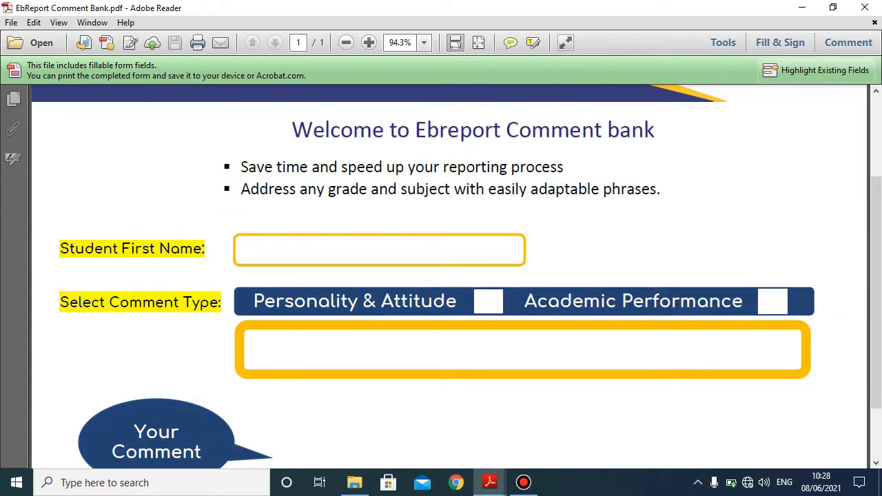
{"action": "scroll", "coordinate": [447, 276], "scroll_direction": "down", "scroll_amount": 1}
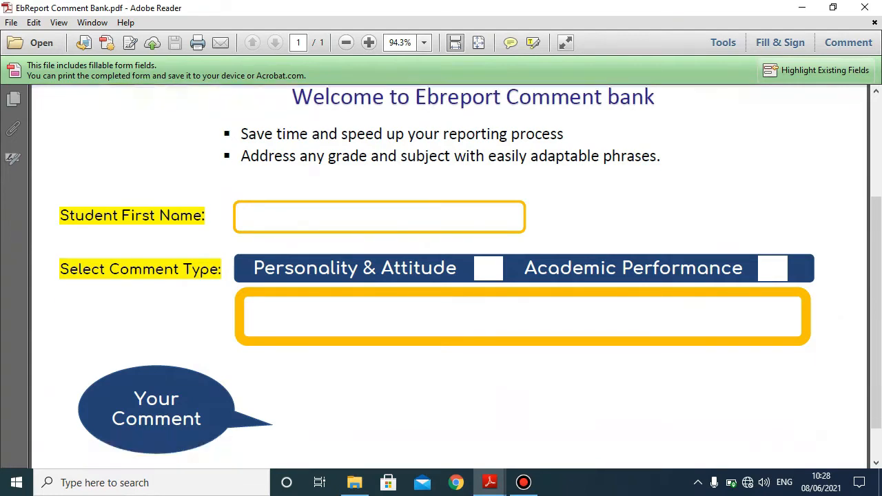
{"action": "scroll", "coordinate": [448, 276], "scroll_direction": "up", "scroll_amount": 1}
{"action": "scroll", "coordinate": [448, 276], "scroll_direction": "down", "scroll_amount": 2}
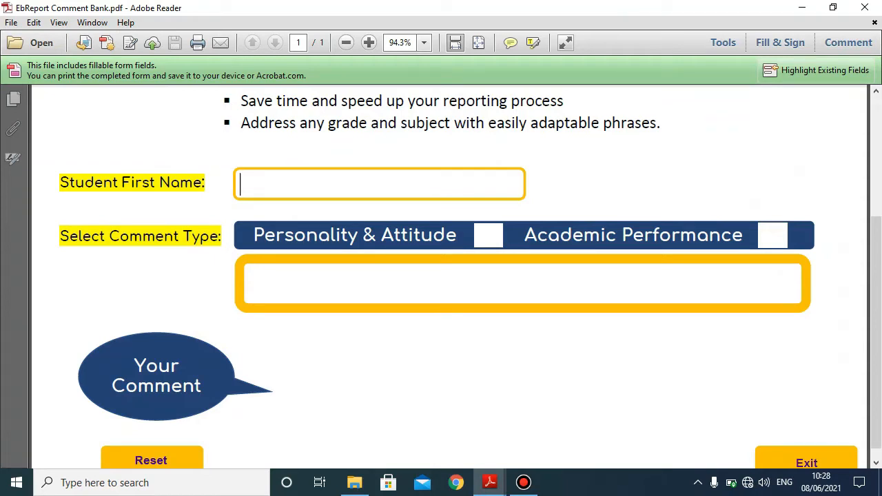
{"action": "mouse_move", "coordinate": [490, 482]}
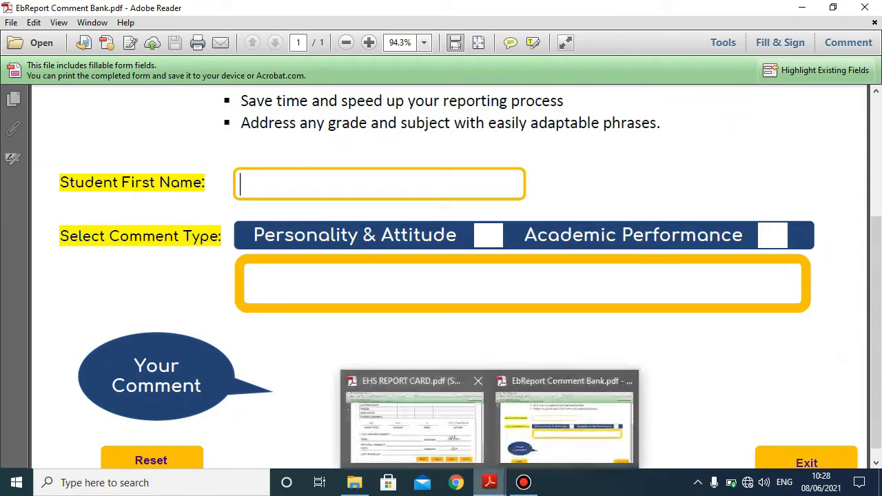
{"action": "left_click", "coordinate": [408, 420]}
{"action": "scroll", "coordinate": [441, 276], "scroll_direction": "up", "scroll_amount": 11}
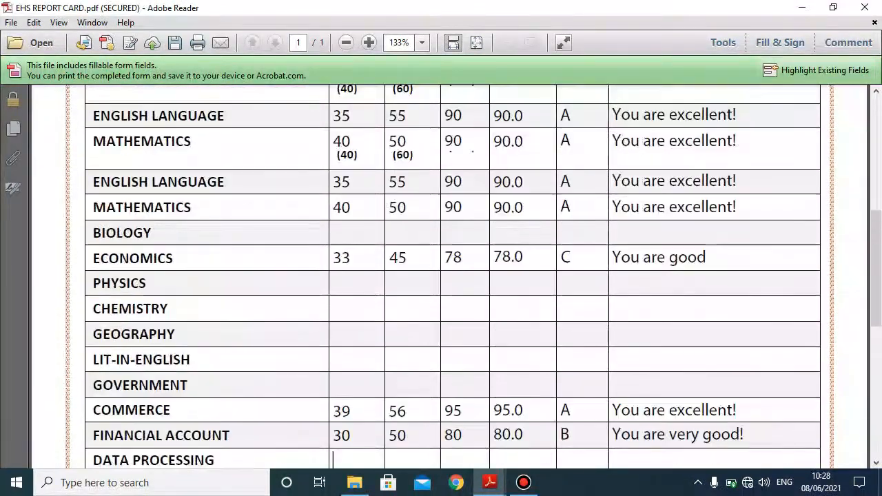
{"action": "scroll", "coordinate": [441, 275], "scroll_direction": "down", "scroll_amount": 9}
{"action": "mouse_move", "coordinate": [490, 482]}
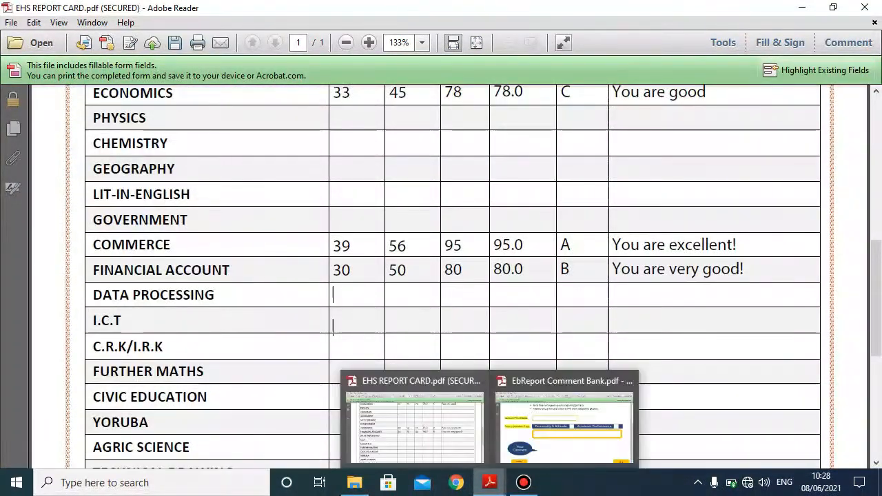
{"action": "left_click", "coordinate": [568, 413]}
- Enter the student's first name, tick Personality & Attitude, and pick the 'always listens intently' comment
{"action": "type", "text": "Isabella"}
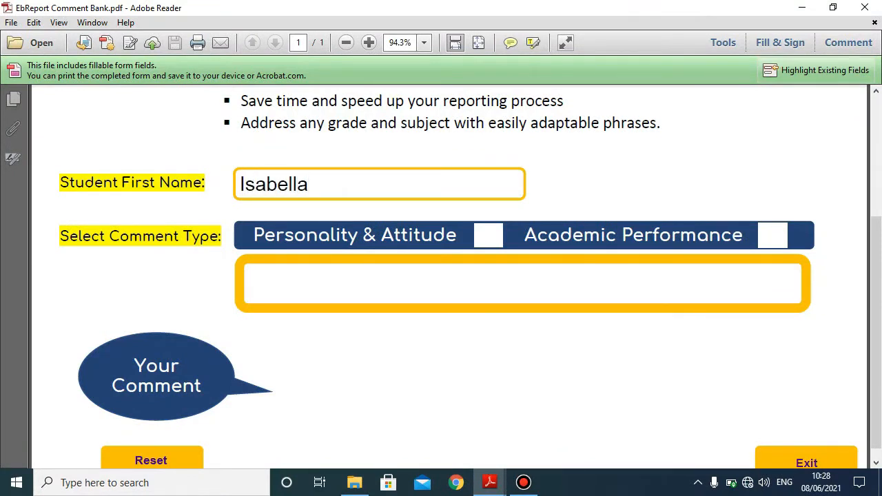
{"action": "left_click", "coordinate": [489, 236]}
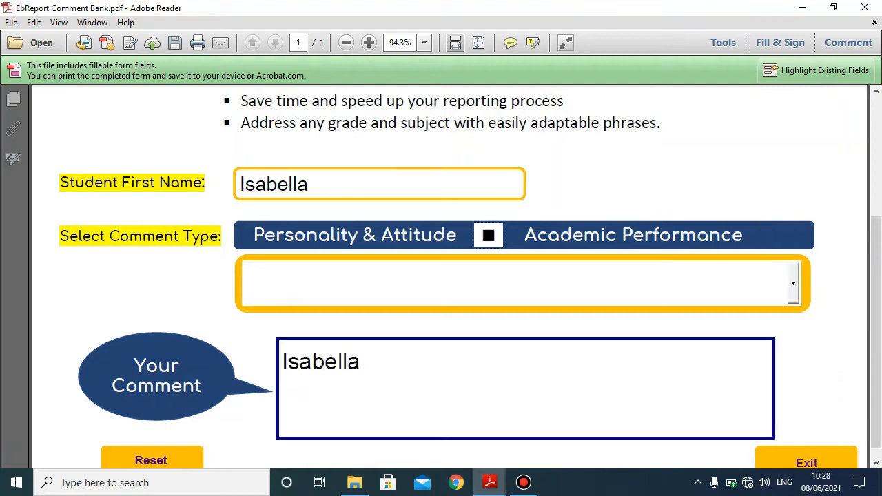
{"action": "left_click", "coordinate": [793, 283]}
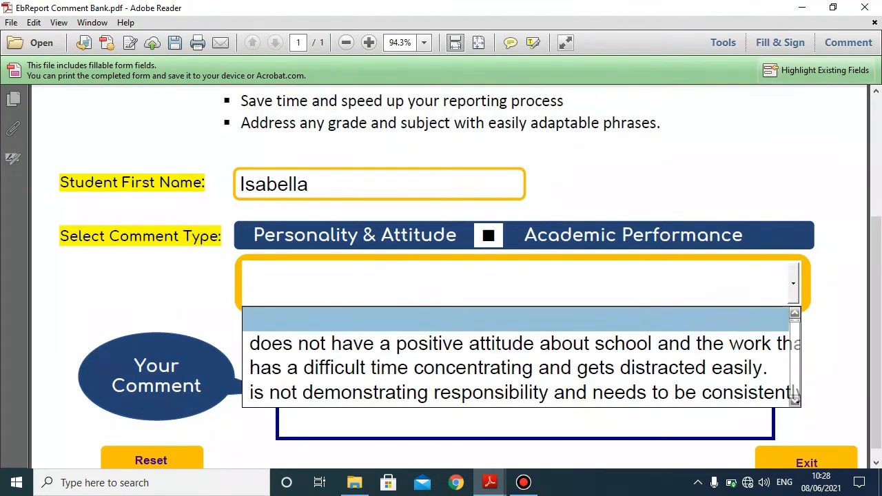
{"action": "scroll", "coordinate": [658, 345], "scroll_direction": "down", "scroll_amount": 1}
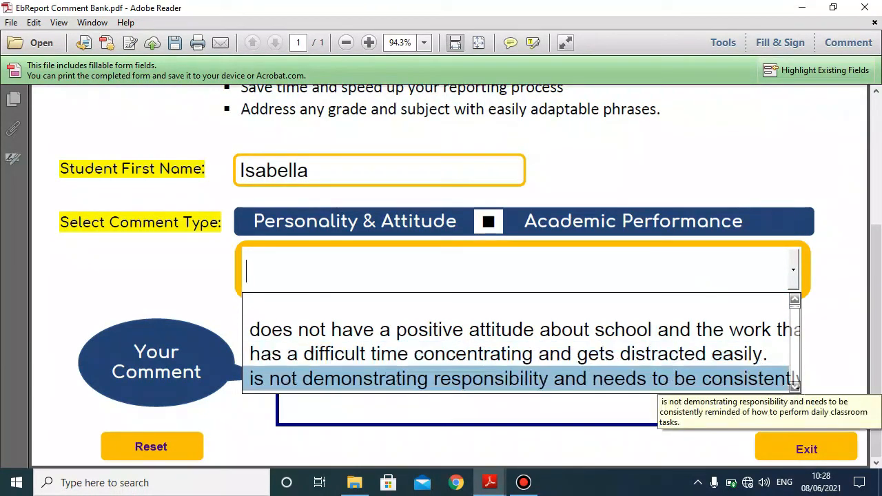
{"action": "scroll", "coordinate": [517, 342], "scroll_direction": "down", "scroll_amount": 1}
{"action": "scroll", "coordinate": [517, 342], "scroll_direction": "down", "scroll_amount": 3}
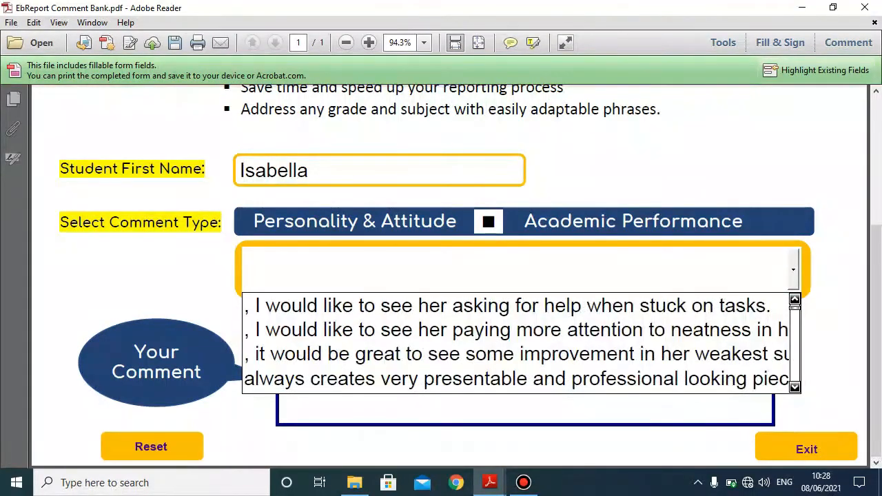
{"action": "scroll", "coordinate": [517, 342], "scroll_direction": "down", "scroll_amount": 1}
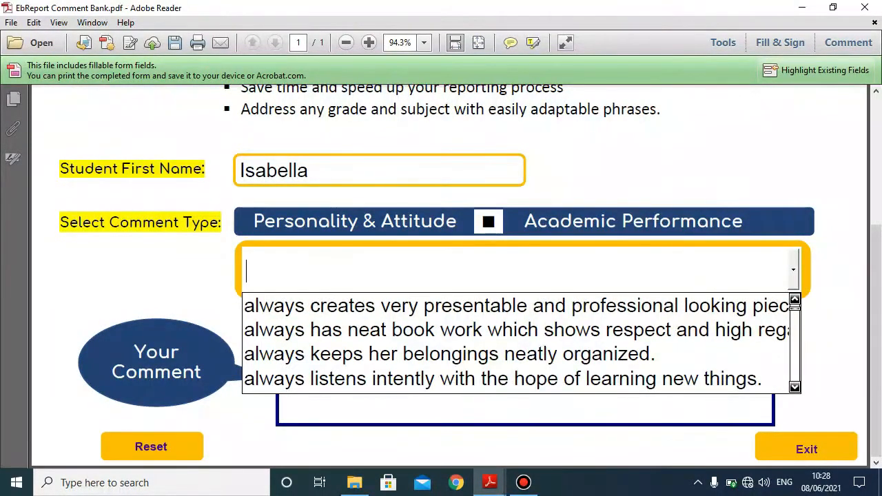
{"action": "scroll", "coordinate": [517, 342], "scroll_direction": "down", "scroll_amount": 1}
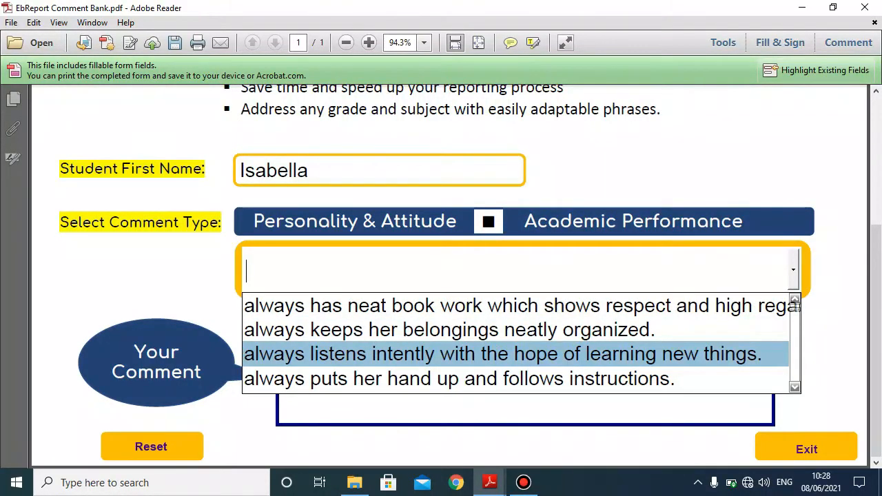
{"action": "left_click", "coordinate": [517, 354]}
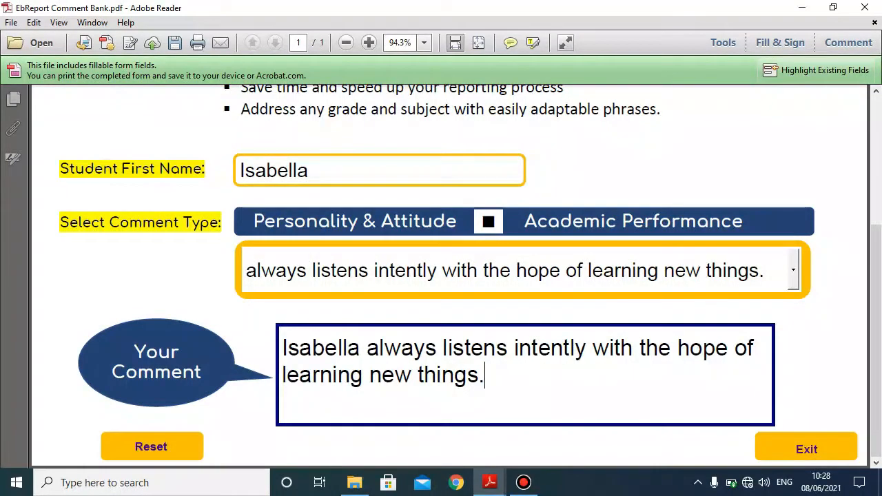
- Append 'She is good with people.' to the generated comment
{"action": "type", "text": "She is g"}
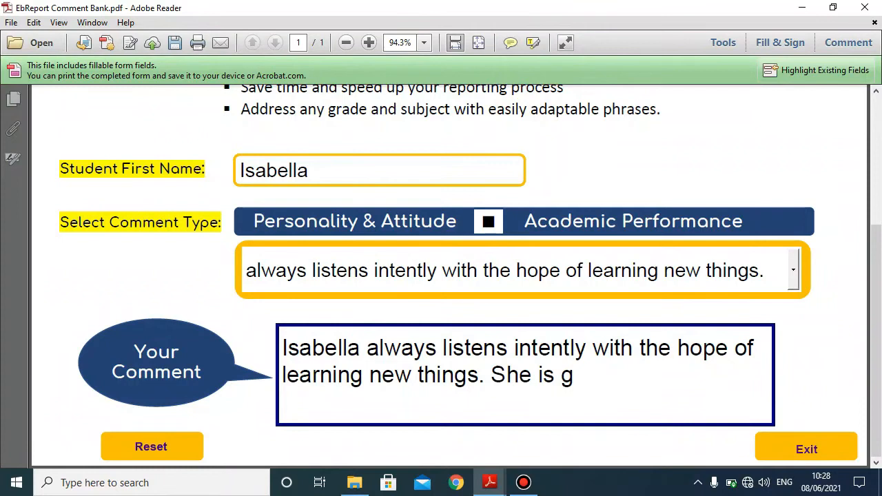
{"action": "type", "text": "ood wit"}
{"action": "key", "text": "BackSpace"}
{"action": "type", "text": "ith people"}
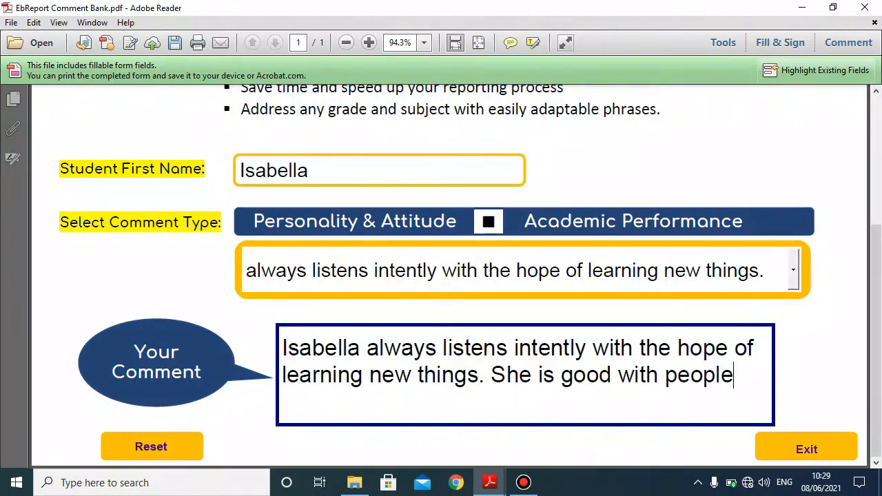
{"action": "type", "text": "."}
- Copy the whole comment and switch to the EHS REPORT CARD document
{"action": "left_click_drag", "start_coordinate": [740, 375], "coordinate": [283, 349]}
{"action": "key", "text": "ctrl+c"}
{"action": "right_click", "coordinate": [314, 344]}
{"action": "left_click", "coordinate": [358, 252]}
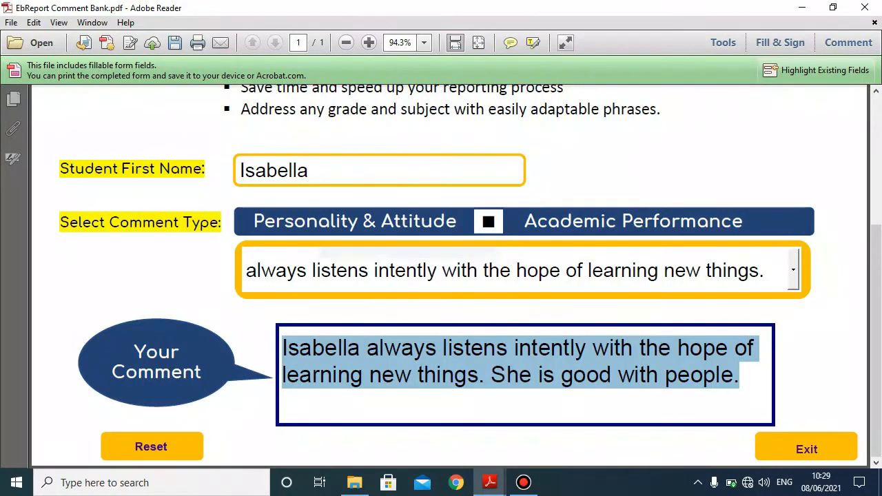
{"action": "mouse_move", "coordinate": [489, 483]}
{"action": "left_click", "coordinate": [413, 420]}
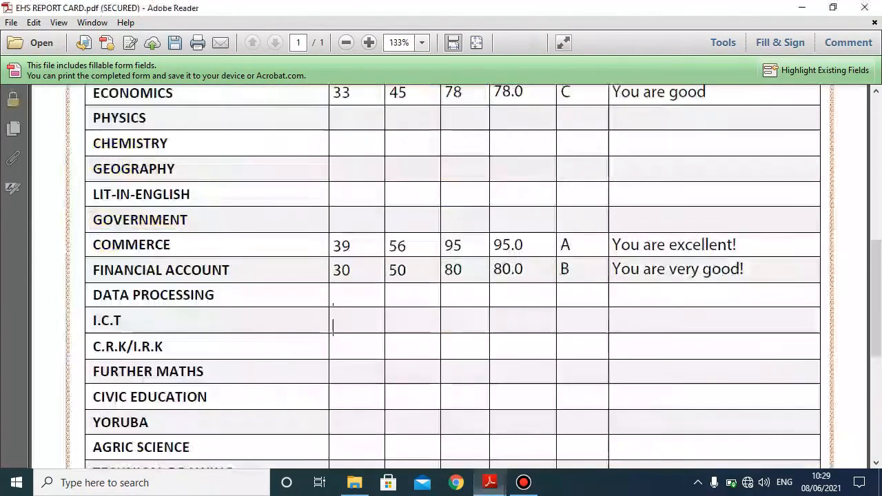
- Paste the copied comment into the Class Teacher's Comment field
{"action": "scroll", "coordinate": [333, 324], "scroll_direction": "down", "scroll_amount": 5}
{"action": "right_click", "coordinate": [381, 282]}
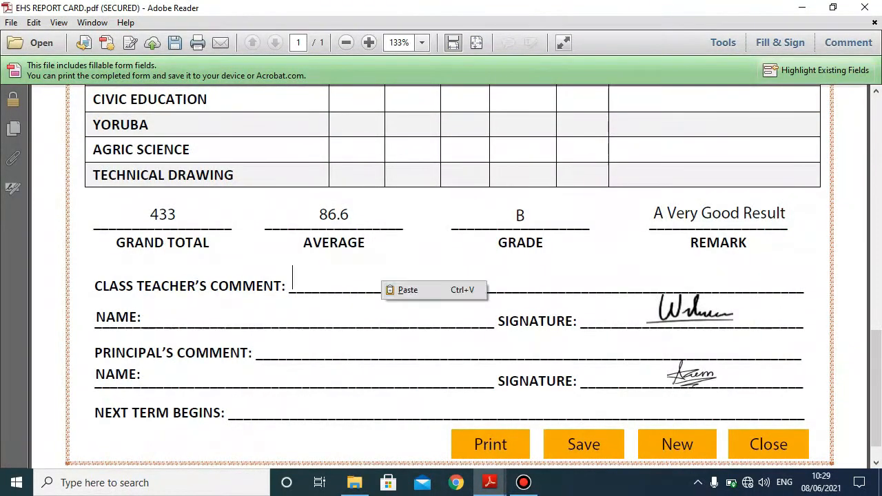
{"action": "left_click", "coordinate": [407, 290]}
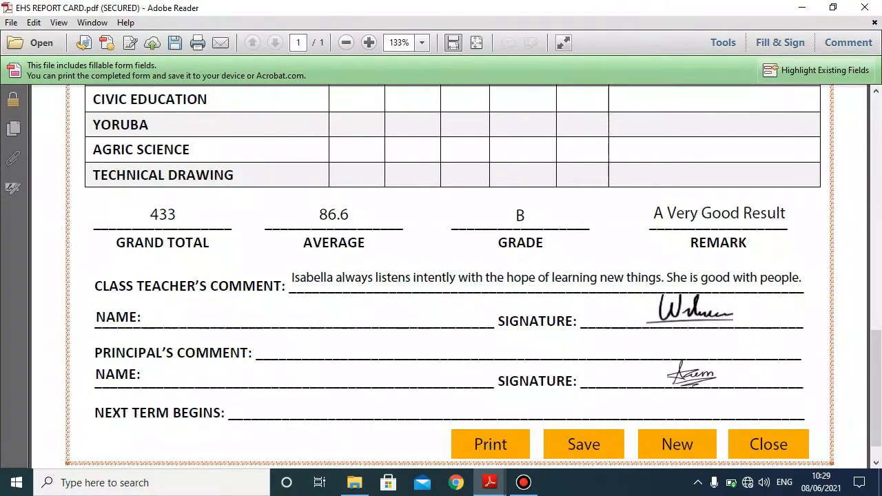
- Enter the class teacher's name in the NAME field, capitalising the surname
{"action": "left_click", "coordinate": [314, 319]}
{"action": "type", "text": "Mr badmus"}
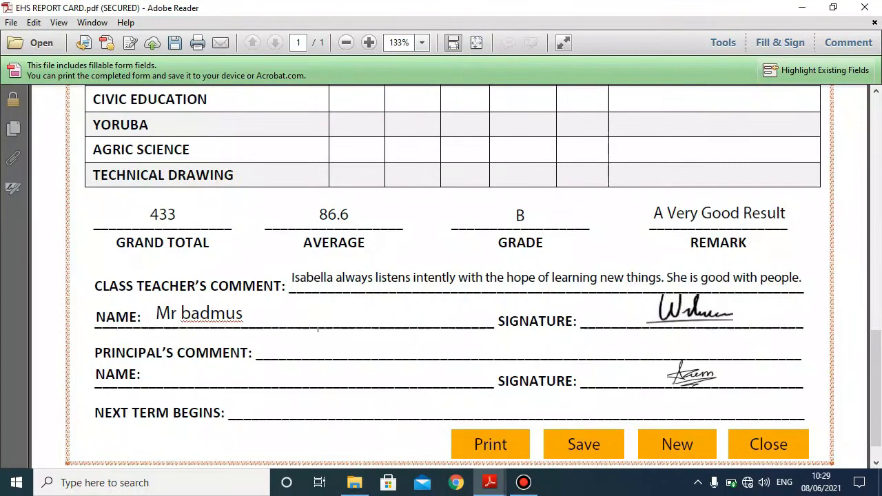
{"action": "key", "text": "BackSpace"}
{"action": "type", "text": "B"}
{"action": "key", "text": "End"}
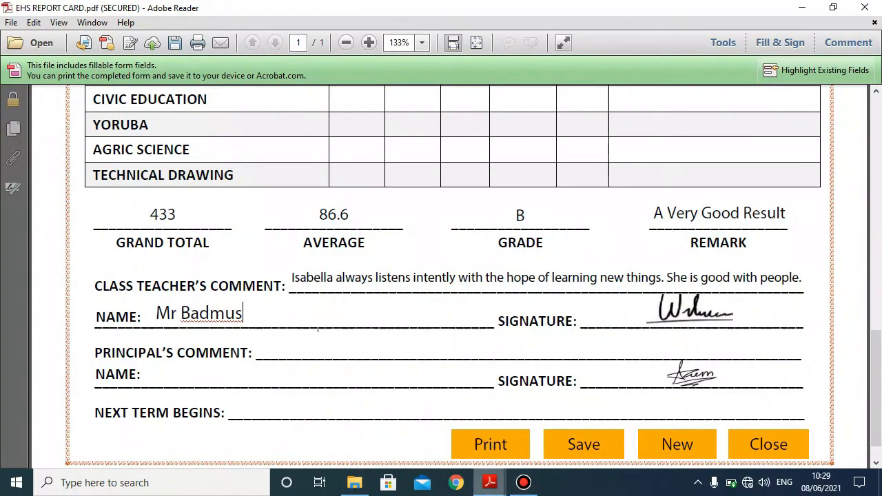
{"action": "mouse_move", "coordinate": [489, 483]}
{"action": "left_click", "coordinate": [565, 423]}
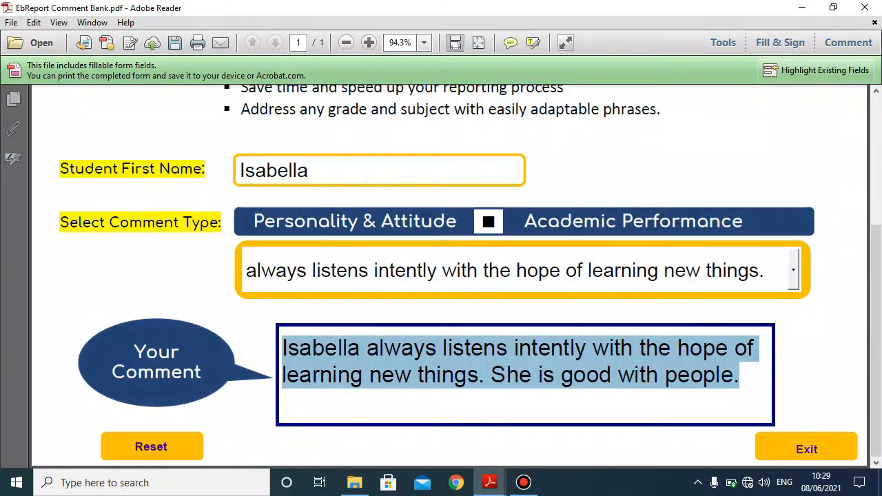
- Reset the comment bank and generate the Academic Performance 'A Commendable Result' comment
{"action": "left_click", "coordinate": [151, 446]}
{"action": "left_click", "coordinate": [488, 221]}
{"action": "left_click", "coordinate": [489, 221]}
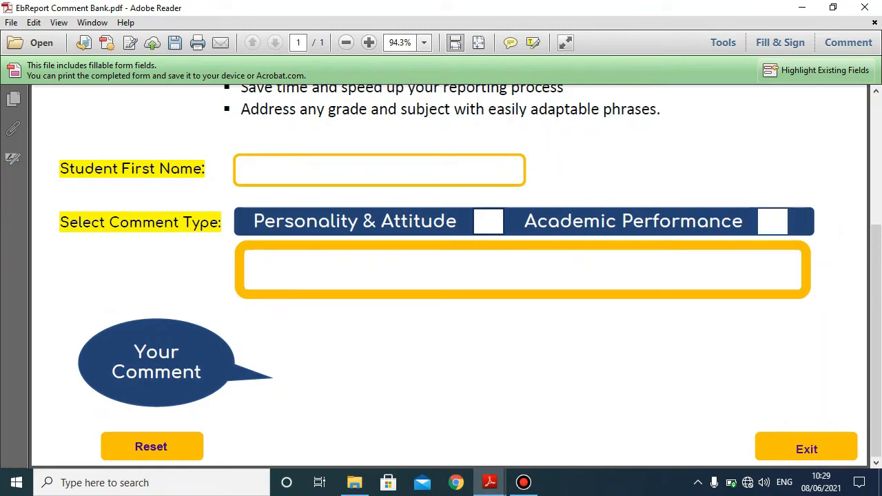
{"action": "left_click", "coordinate": [772, 222]}
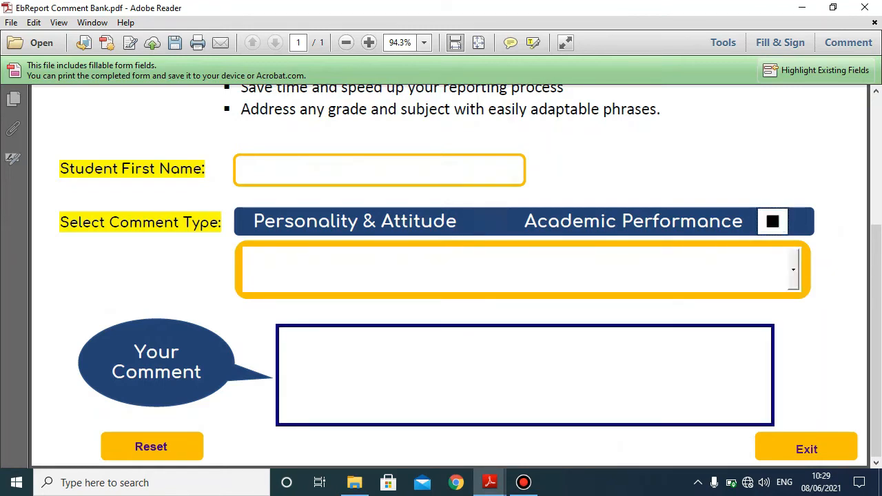
{"action": "mouse_move", "coordinate": [490, 482]}
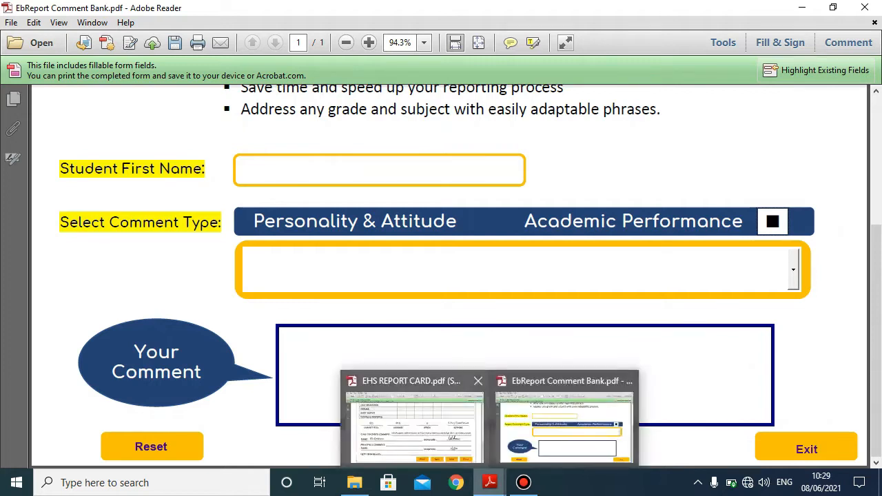
{"action": "left_click", "coordinate": [413, 420]}
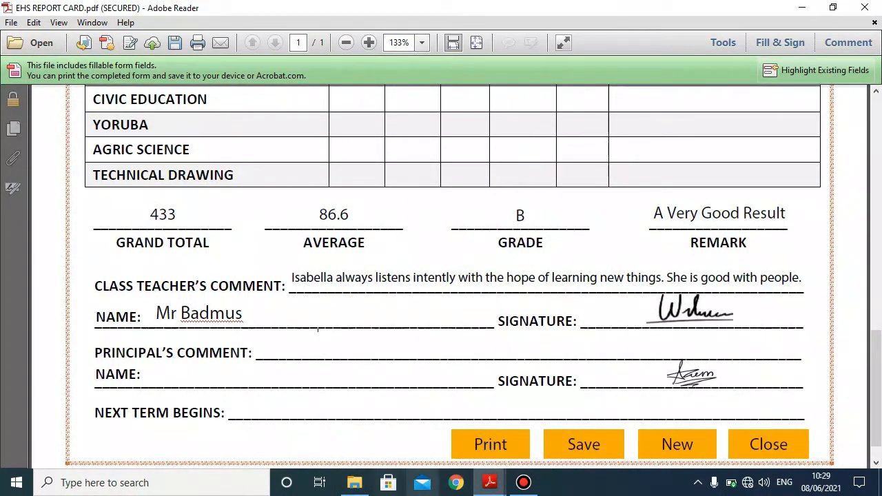
{"action": "mouse_move", "coordinate": [490, 482]}
{"action": "left_click", "coordinate": [565, 414]}
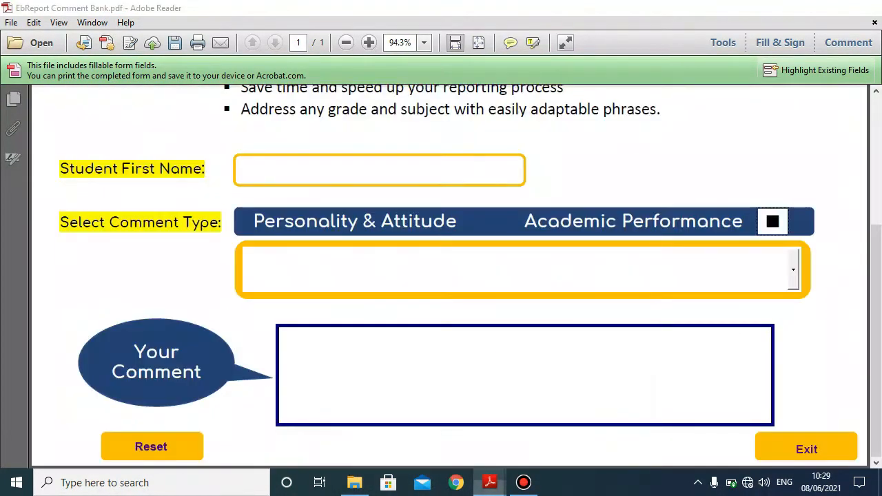
{"action": "left_click", "coordinate": [793, 270]}
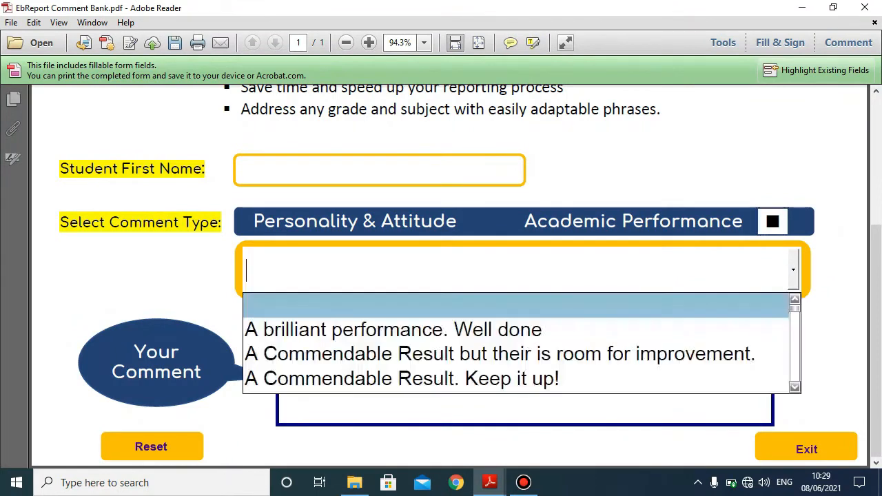
{"action": "key", "text": "Down"}
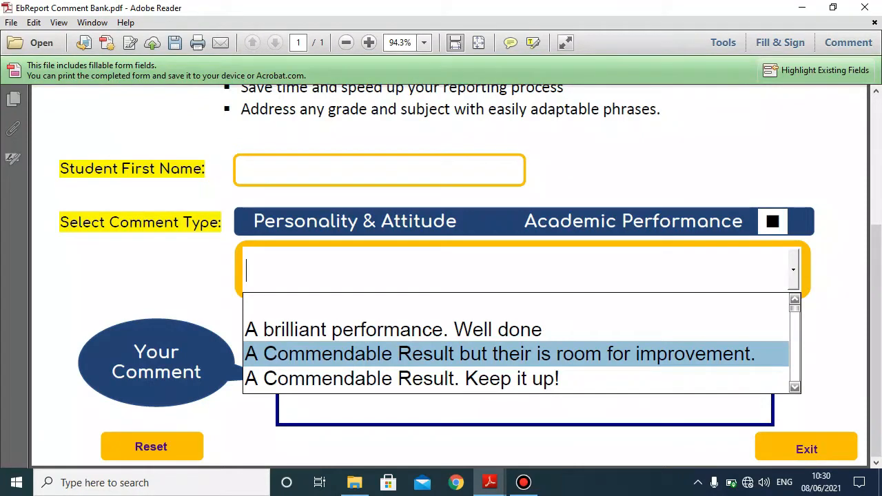
{"action": "left_click", "coordinate": [441, 354]}
- Copy that comment and paste it into the report card's Principal's Comment field
{"action": "left_click_drag", "start_coordinate": [421, 377], "coordinate": [288, 350]}
{"action": "right_click", "coordinate": [323, 351]}
{"action": "left_click", "coordinate": [349, 241]}
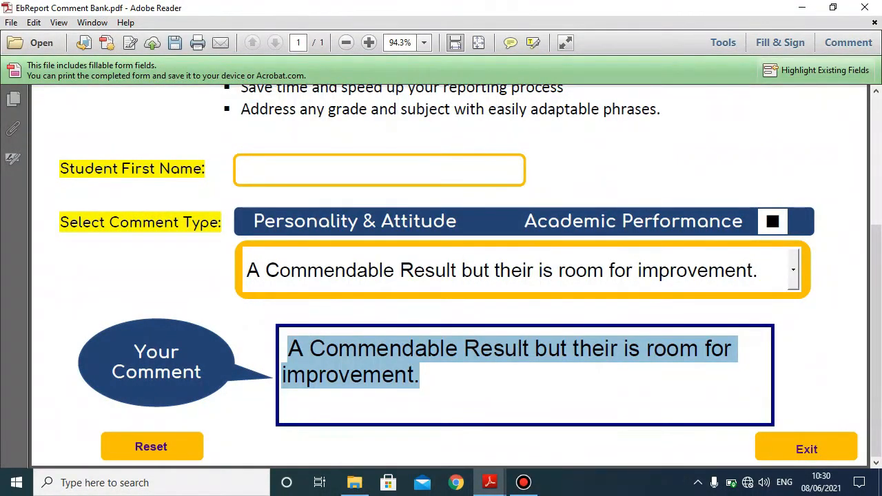
{"action": "left_click", "coordinate": [489, 482]}
{"action": "left_click", "coordinate": [418, 426]}
{"action": "left_click", "coordinate": [289, 347]}
{"action": "key", "text": "ctrl+v"}
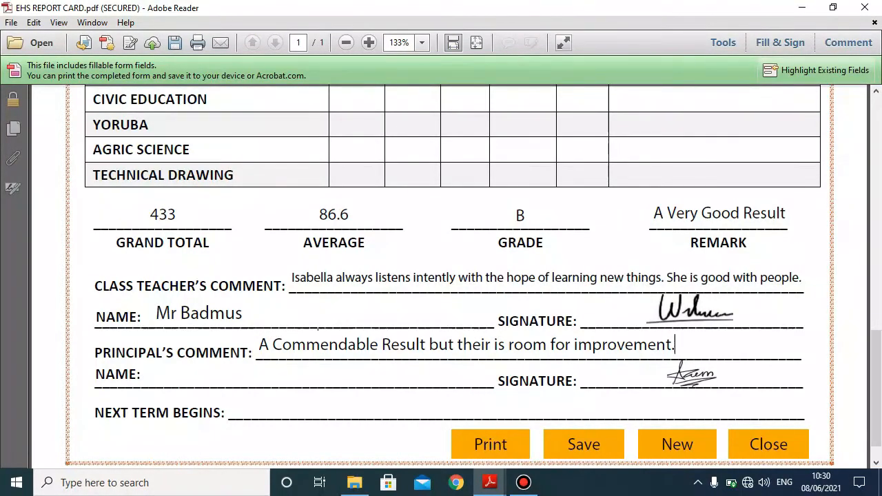
- Pick Monday, September 20, 2021 from the calendar as the Next Term Begins date
{"action": "left_click", "coordinate": [482, 412]}
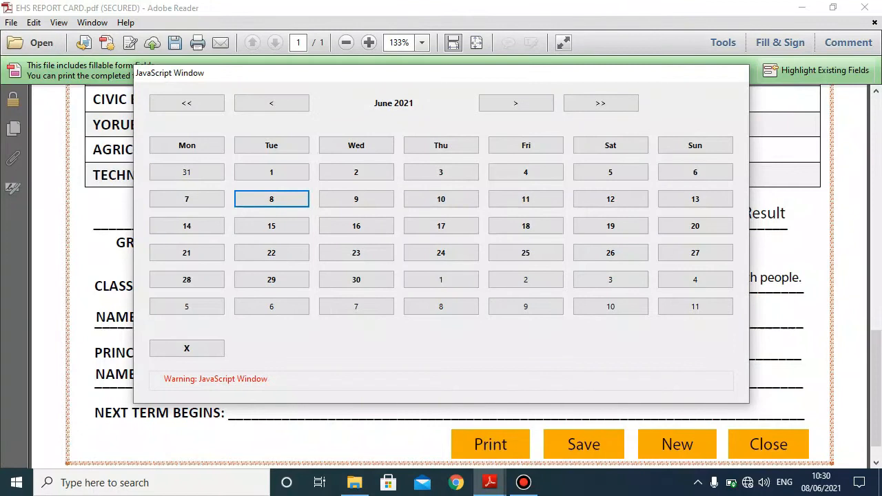
{"action": "left_click", "coordinate": [515, 103]}
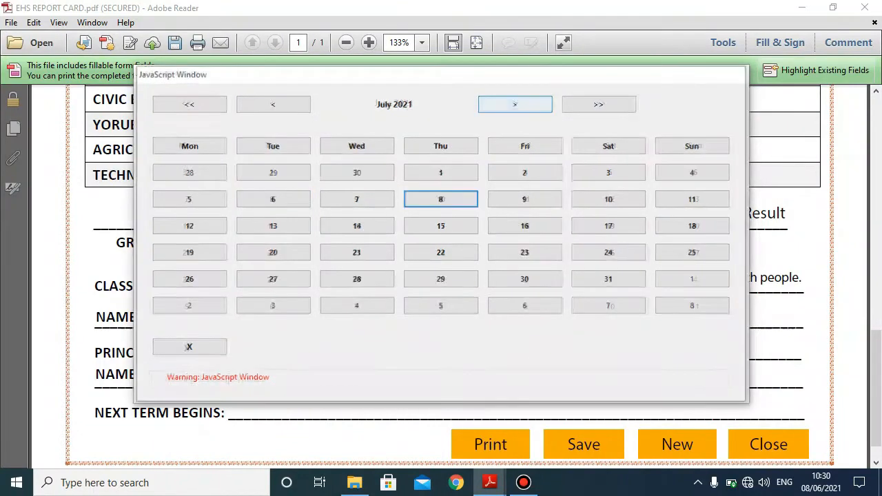
{"action": "left_click", "coordinate": [516, 102]}
{"action": "left_click", "coordinate": [515, 102]}
{"action": "left_click", "coordinate": [515, 102]}
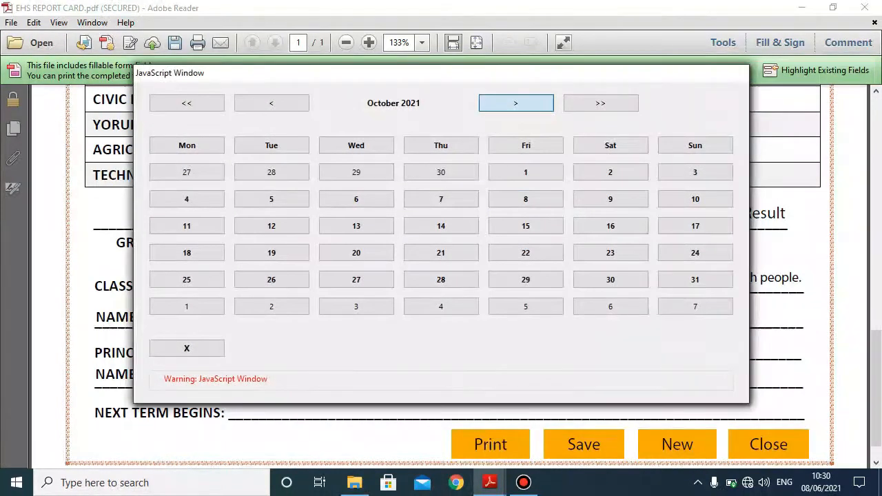
{"action": "left_click", "coordinate": [515, 103]}
{"action": "left_click", "coordinate": [516, 103]}
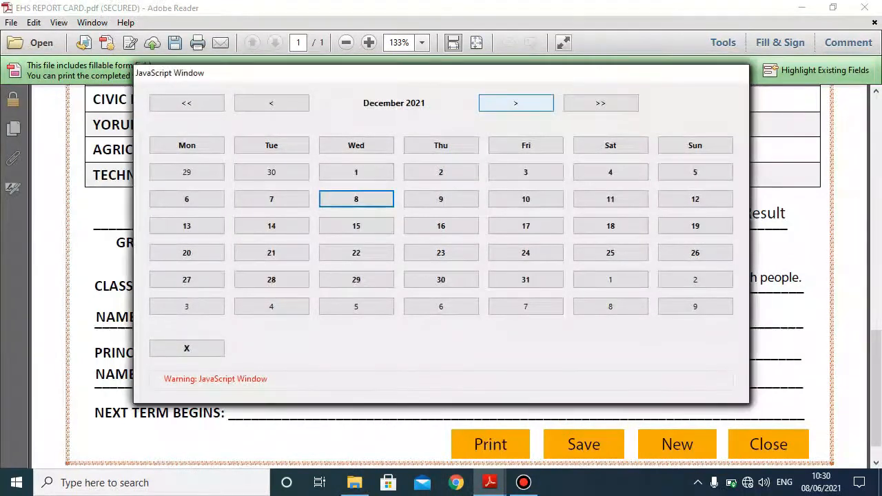
{"action": "left_click", "coordinate": [271, 102]}
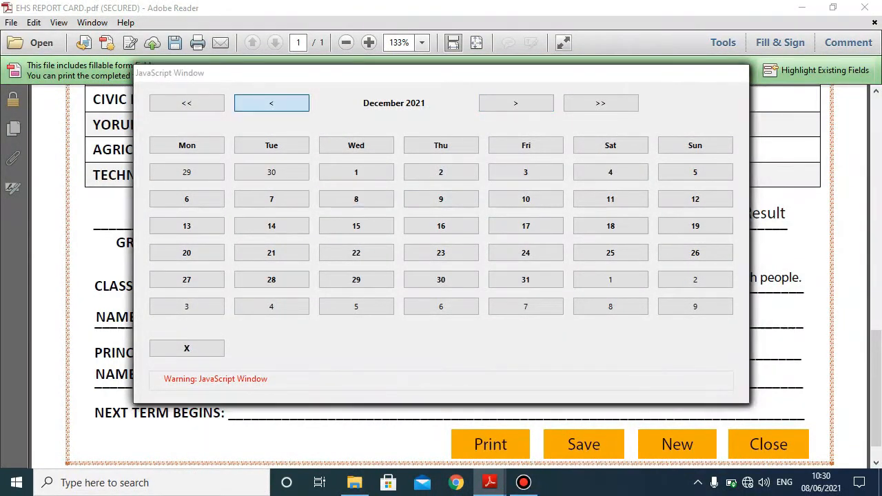
{"action": "left_click", "coordinate": [271, 102]}
{"action": "left_click", "coordinate": [271, 103]}
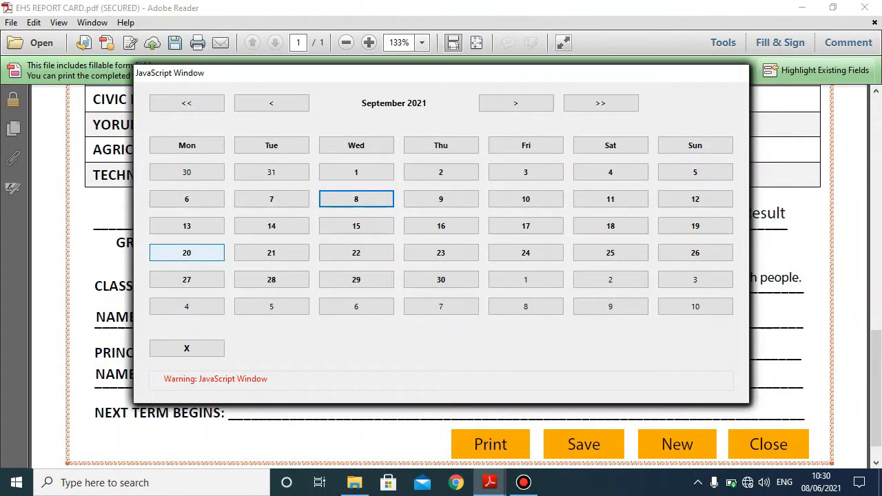
{"action": "left_click", "coordinate": [186, 253]}
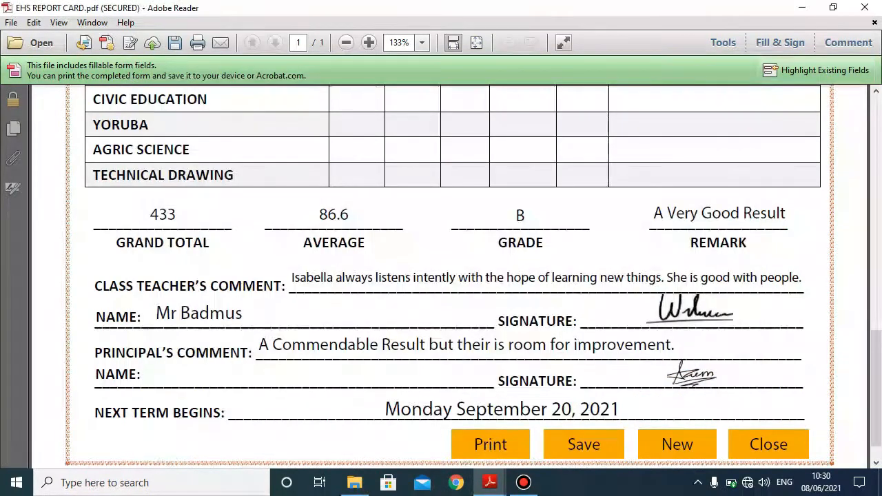
{"action": "scroll", "coordinate": [457, 277], "scroll_direction": "down", "scroll_amount": 1}
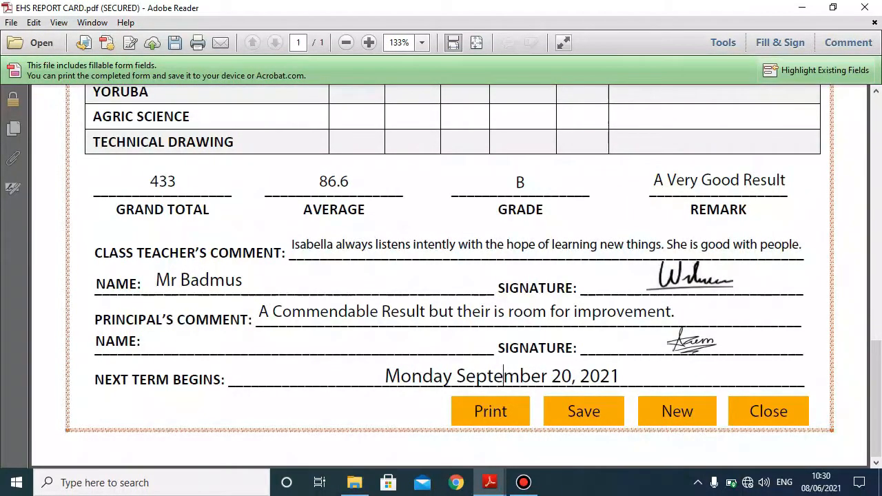
- Review the finished report card, then clear and close it
{"action": "scroll", "coordinate": [679, 414], "scroll_direction": "up", "scroll_amount": 10}
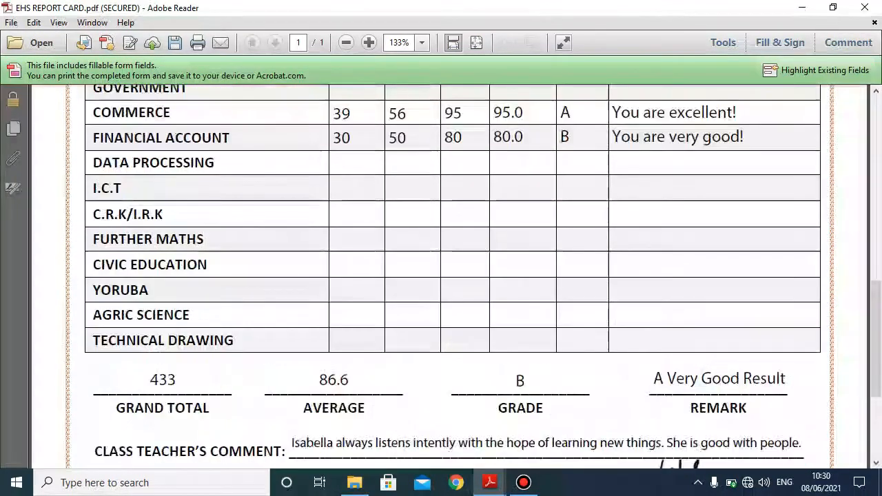
{"action": "scroll", "coordinate": [450, 276], "scroll_direction": "up", "scroll_amount": 10}
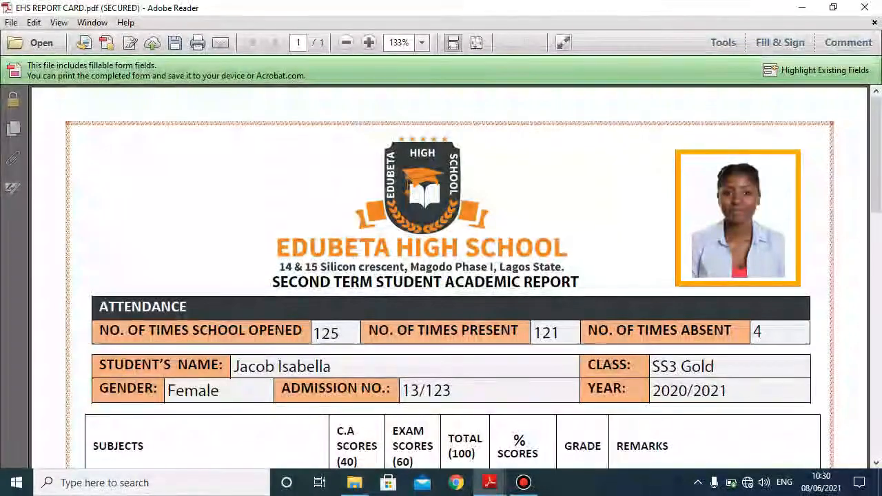
{"action": "scroll", "coordinate": [450, 276], "scroll_direction": "down", "scroll_amount": 20}
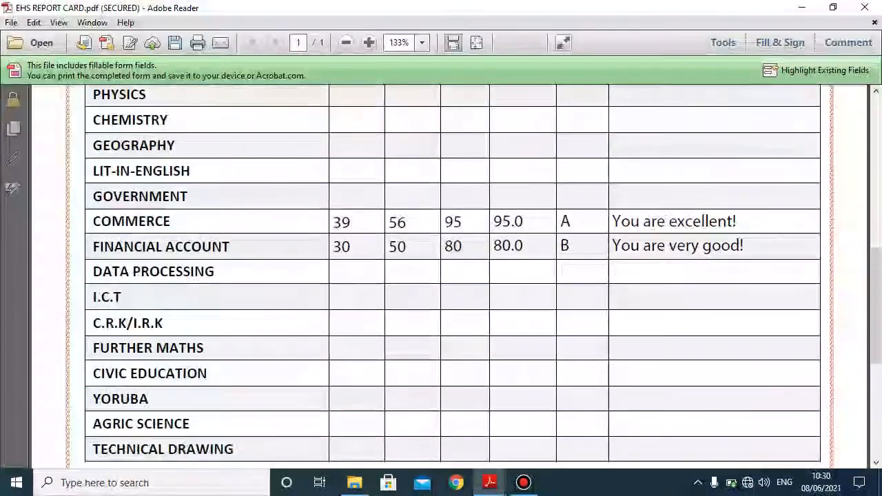
{"action": "scroll", "coordinate": [677, 411], "scroll_direction": "up", "scroll_amount": 20}
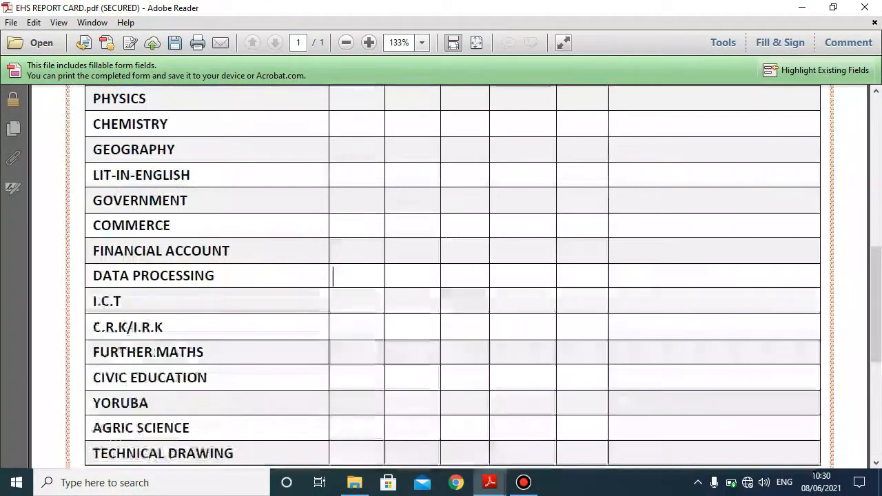
{"action": "scroll", "coordinate": [677, 411], "scroll_direction": "up", "scroll_amount": 3}
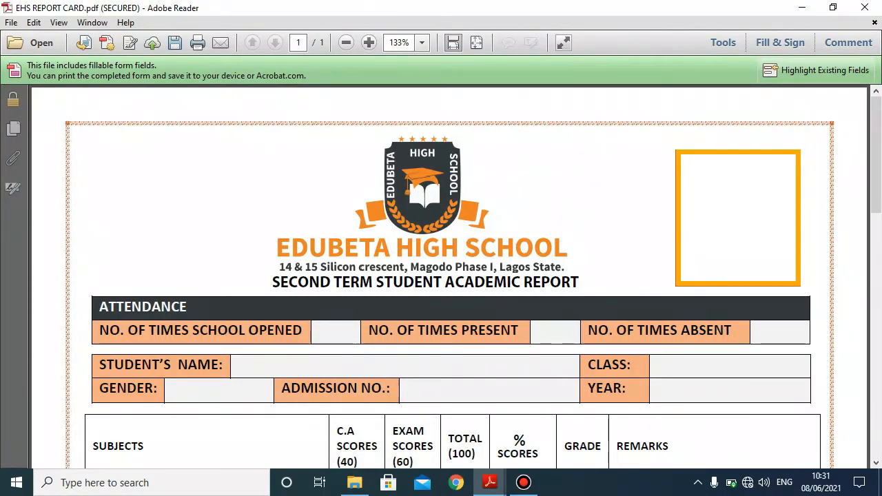
{"action": "scroll", "coordinate": [450, 276], "scroll_direction": "down", "scroll_amount": 5}
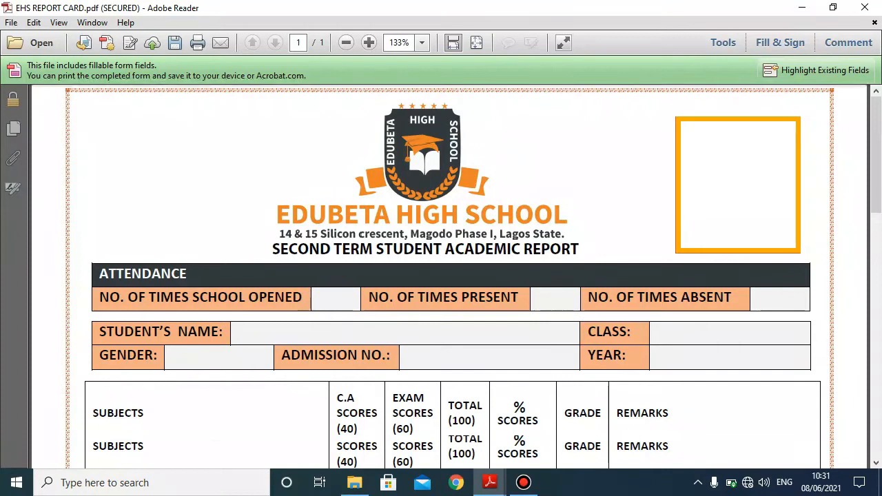
{"action": "scroll", "coordinate": [450, 276], "scroll_direction": "down", "scroll_amount": 10}
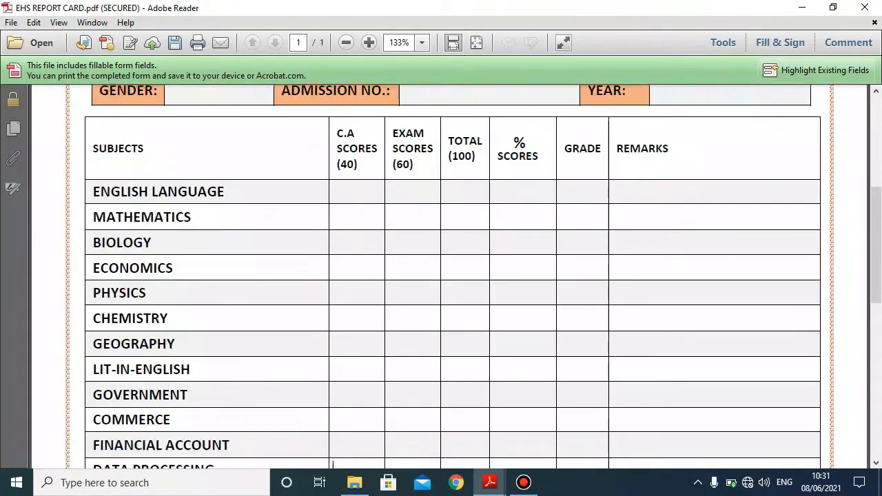
{"action": "scroll", "coordinate": [449, 276], "scroll_direction": "down", "scroll_amount": 3}
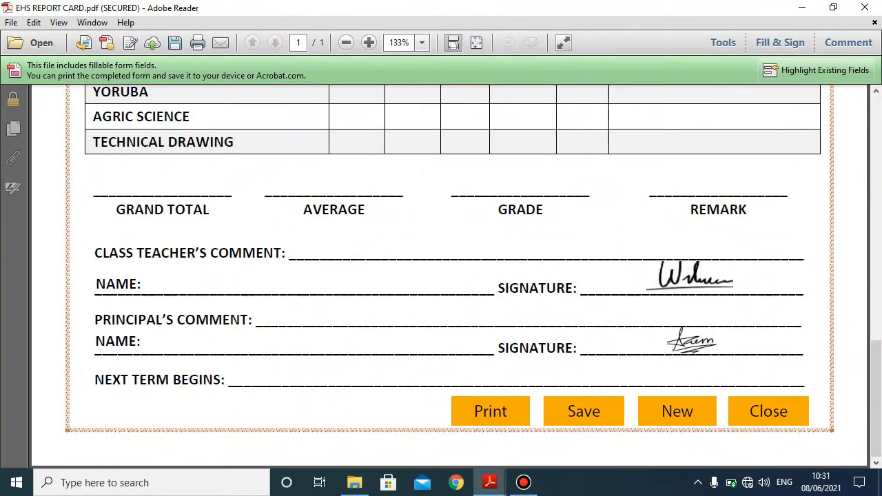
{"action": "left_click", "coordinate": [768, 411]}
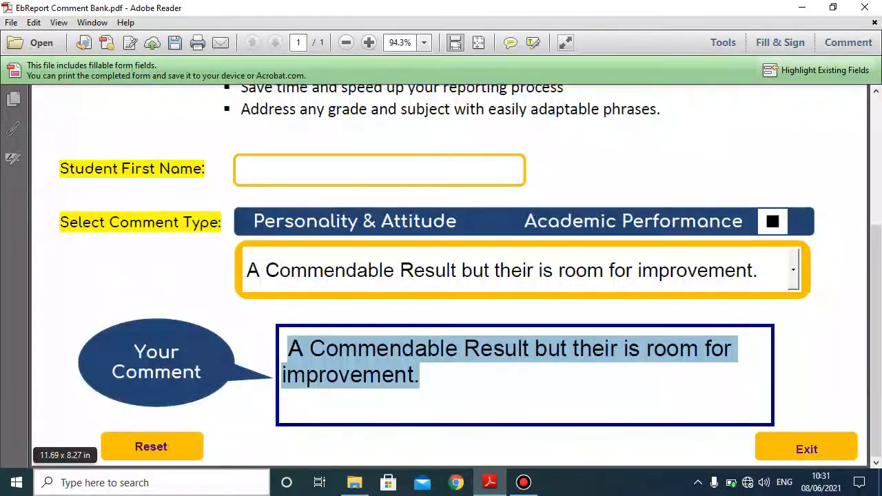
- Reset and close EbReport Comment Bank, then open ENS MID TERM REPORT
{"action": "left_click", "coordinate": [151, 447]}
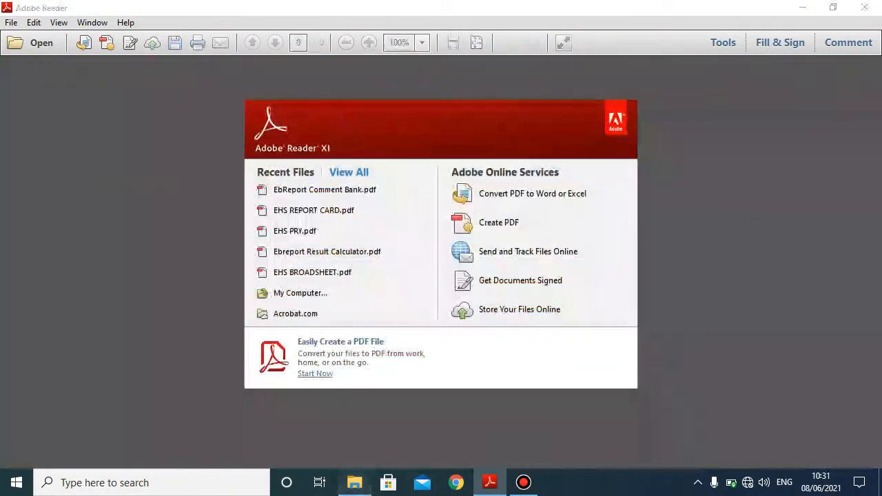
{"action": "left_click", "coordinate": [354, 483]}
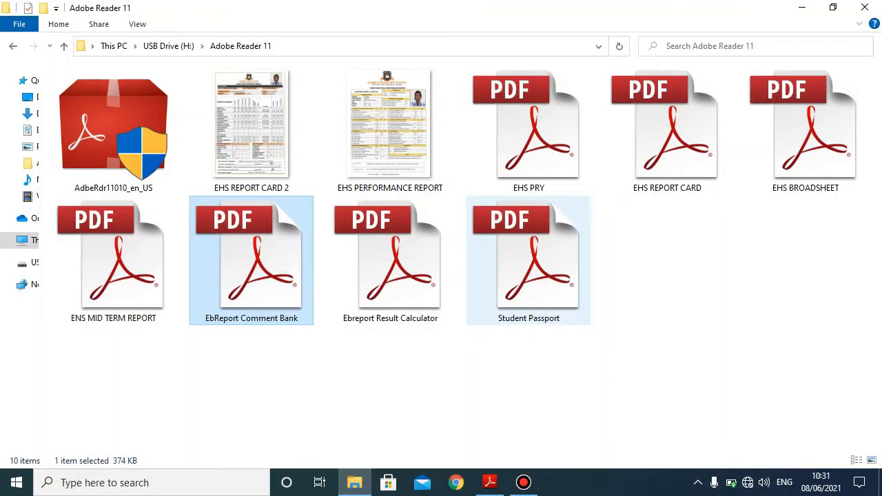
{"action": "left_click", "coordinate": [620, 365]}
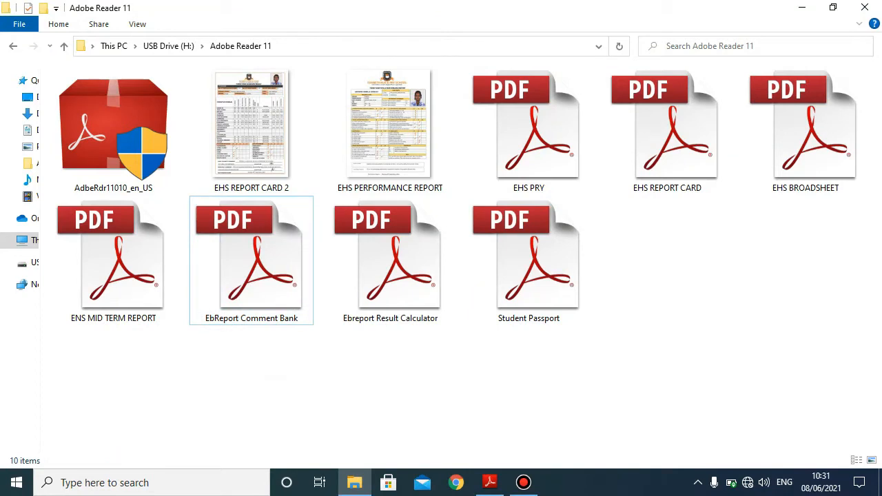
{"action": "double_click", "coordinate": [114, 262]}
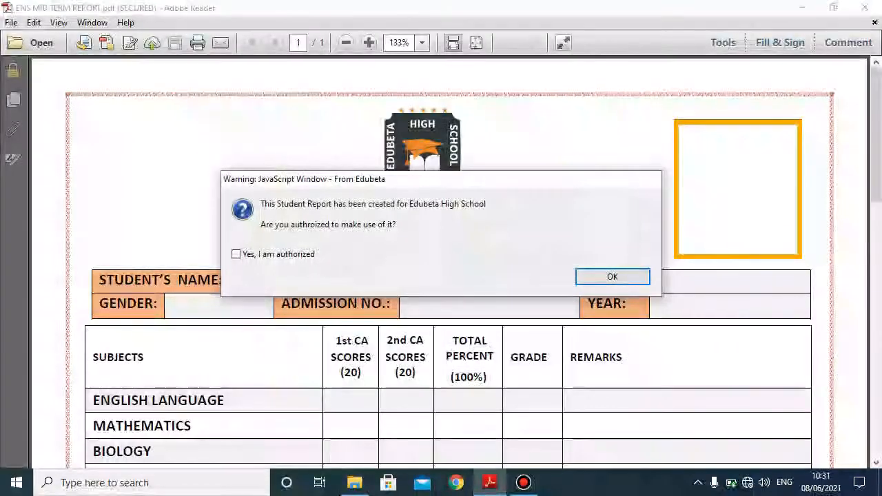
- Dismiss the authorization and thank-you notices, browse the blank ENS MID TERM REPORT form, and close it
{"action": "left_click", "coordinate": [613, 276]}
{"action": "key", "text": "Return"}
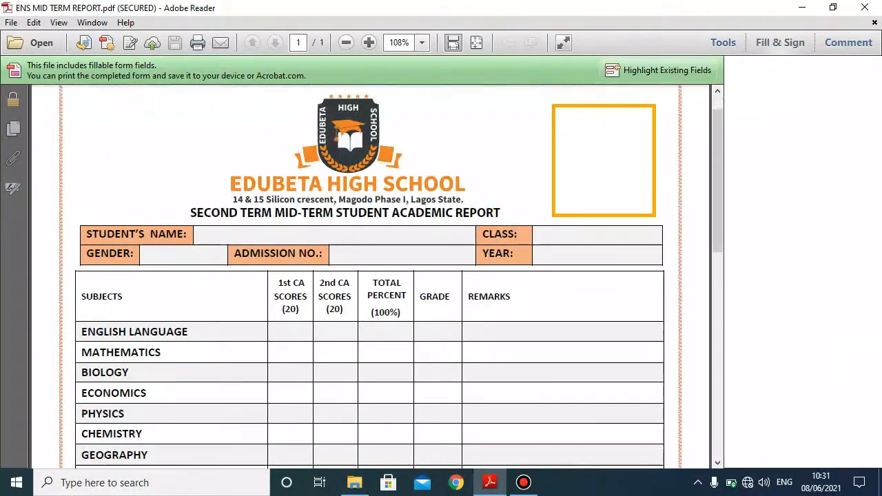
{"action": "scroll", "coordinate": [441, 276], "scroll_direction": "down", "scroll_amount": 3}
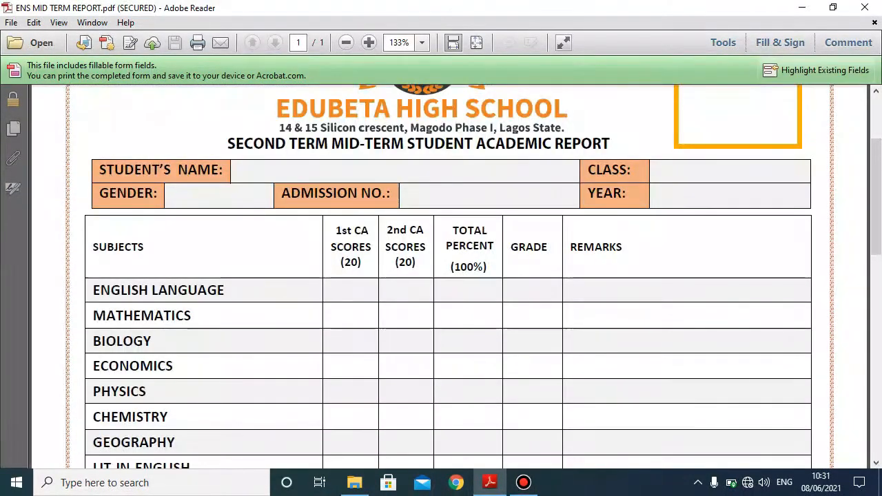
{"action": "scroll", "coordinate": [441, 276], "scroll_direction": "down", "scroll_amount": 6}
{"action": "scroll", "coordinate": [441, 276], "scroll_direction": "down", "scroll_amount": 4}
{"action": "scroll", "coordinate": [441, 275], "scroll_direction": "up", "scroll_amount": 1}
{"action": "scroll", "coordinate": [441, 275], "scroll_direction": "up", "scroll_amount": 10}
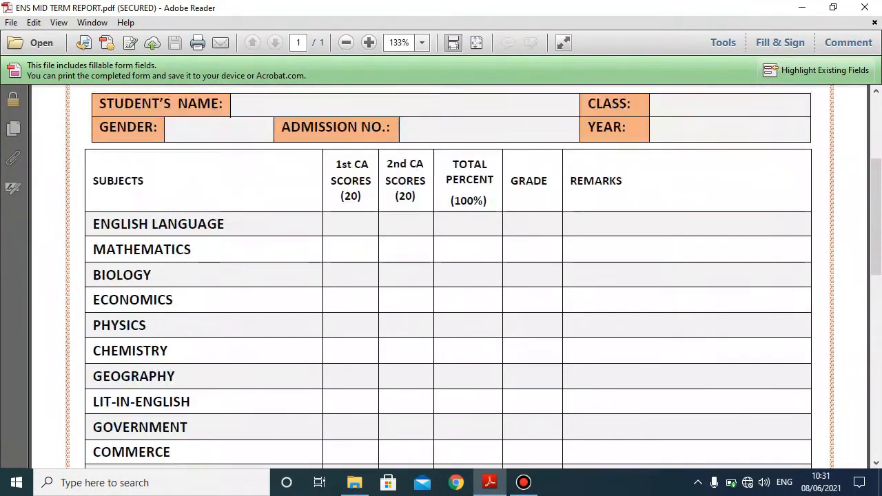
{"action": "scroll", "coordinate": [441, 275], "scroll_direction": "down", "scroll_amount": 10}
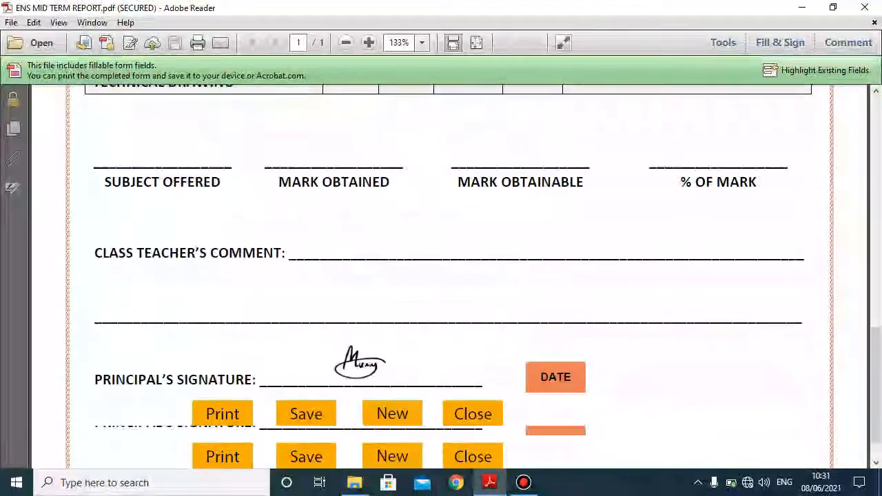
{"action": "left_click", "coordinate": [472, 413]}
- Open EHS BROADSHEET.pdf from File Explorer and accept its authorization notice
{"action": "left_click", "coordinate": [355, 482]}
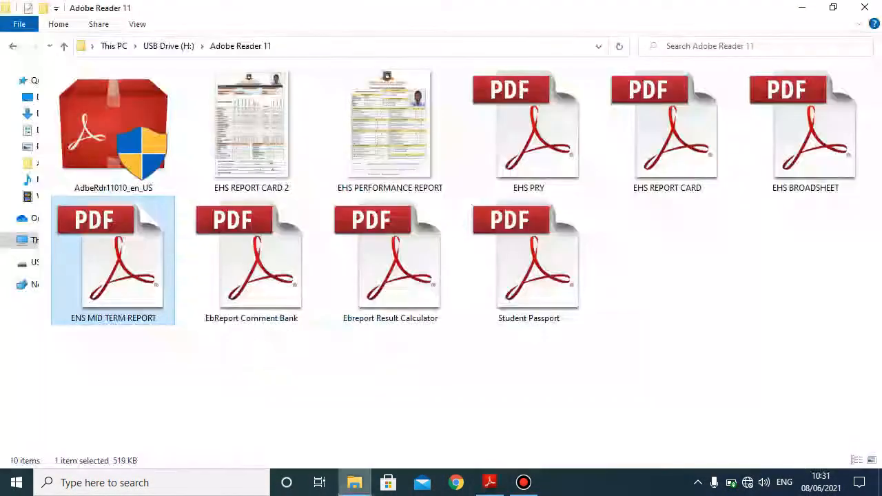
{"action": "double_click", "coordinate": [804, 138]}
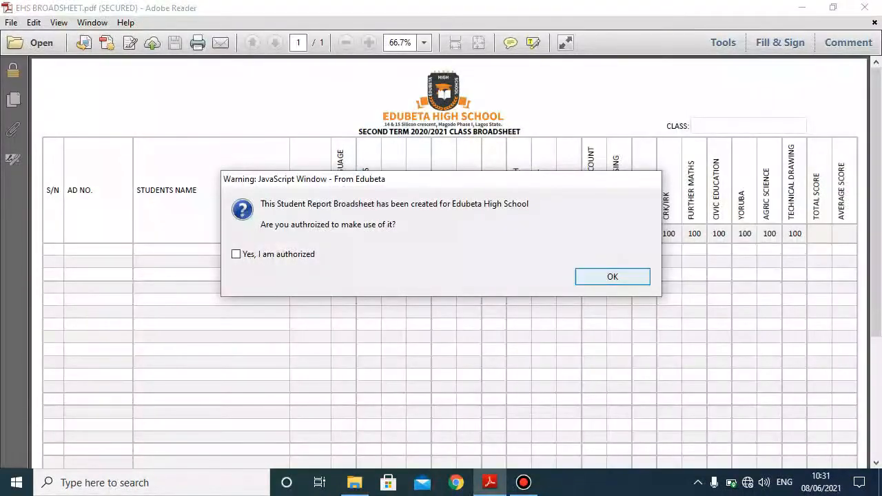
{"action": "left_click", "coordinate": [612, 276]}
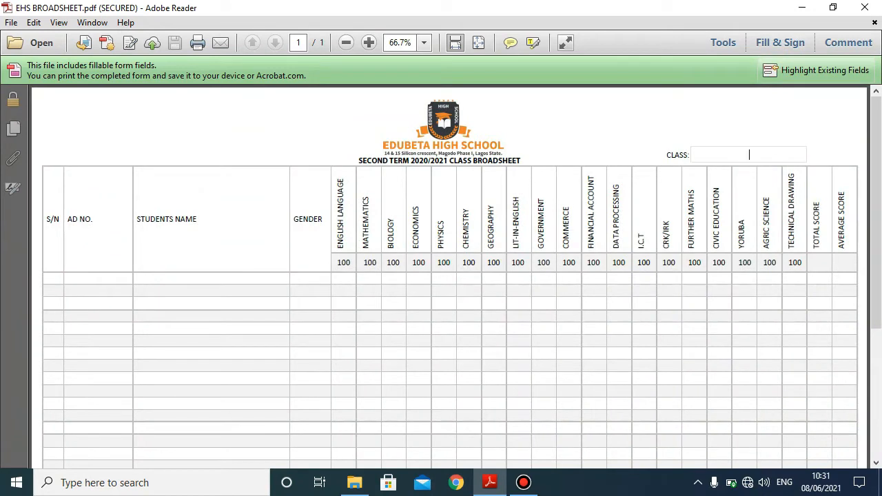
- Enter SS3 GOLD as the broadsheet's class
{"action": "type", "text": "SS3 GOLD"}
{"action": "scroll", "coordinate": [449, 275], "scroll_direction": "down", "scroll_amount": 10}
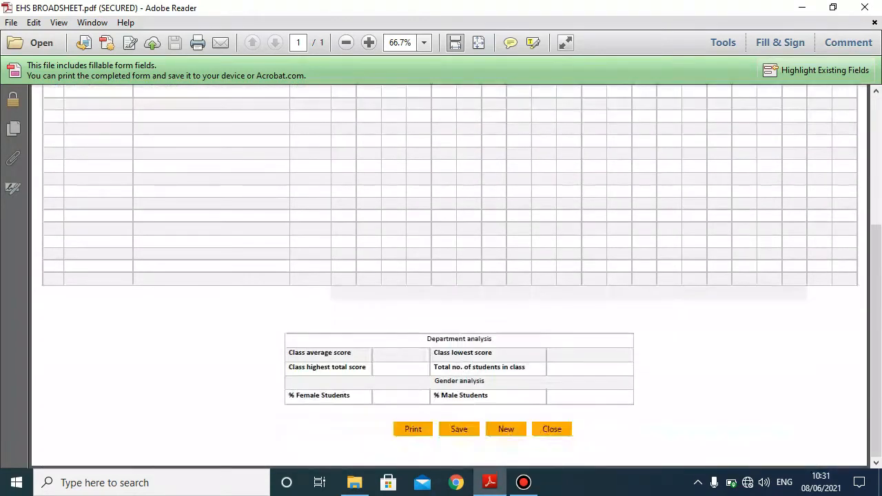
{"action": "scroll", "coordinate": [449, 275], "scroll_direction": "up", "scroll_amount": 6}
{"action": "scroll", "coordinate": [449, 276], "scroll_direction": "down", "scroll_amount": 7}
{"action": "scroll", "coordinate": [449, 275], "scroll_direction": "up", "scroll_amount": 10}
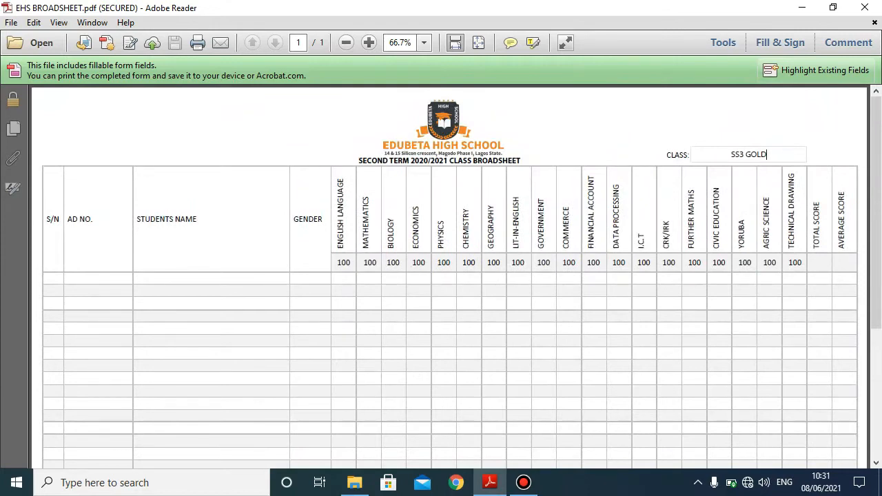
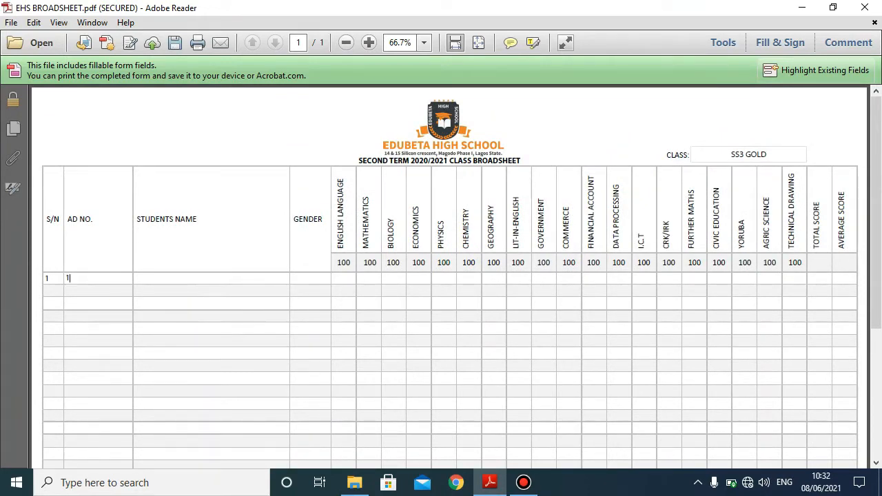
{"action": "key", "text": "BackSpace"}
{"action": "key", "text": "BackSpace"}
{"action": "key", "text": "BackSpace"}
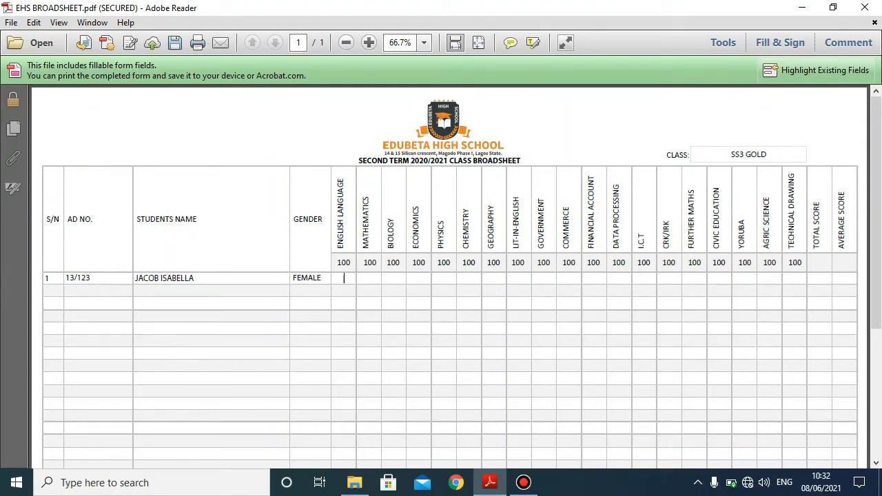
{"action": "key", "text": "Tab"}
- Enter row 1's remaining scores (90, 78), then begin row 2: S/N 2, admission 13/124, MALE, 90
{"action": "type", "text": "78"}
{"action": "key", "text": "Tab"}
{"action": "type", "text": "89"}
{"action": "key", "text": "Tab"}
{"action": "key", "text": "Tab"}
{"action": "type", "text": "90"}
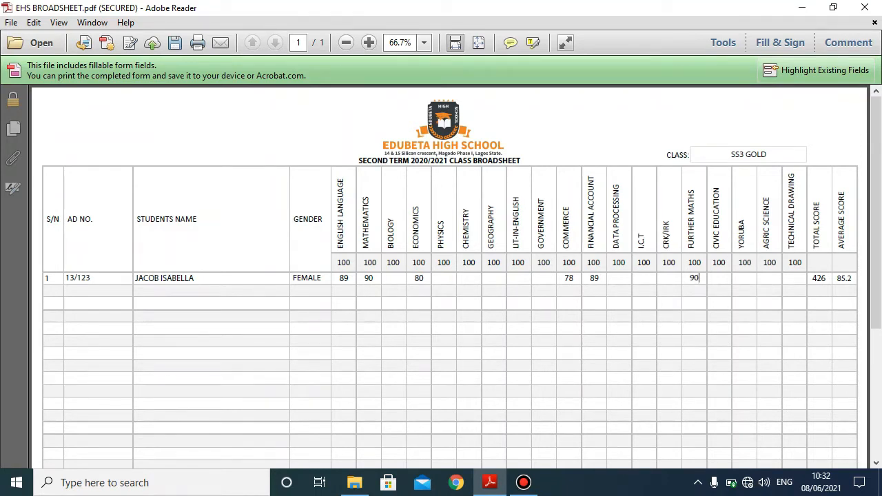
{"action": "key", "text": "Tab"}
{"action": "type", "text": "2"}
{"action": "type", "text": "13/"}
{"action": "type", "text": "124"}
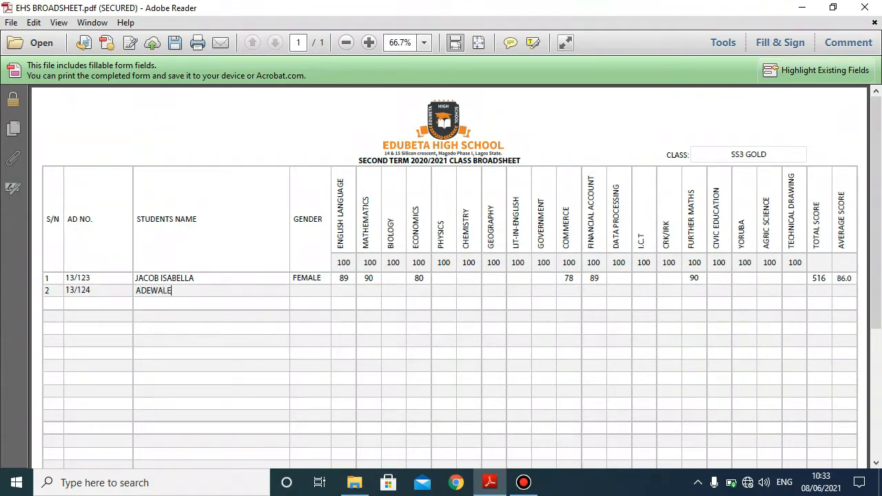
{"action": "type", "text": "MALE"}
{"action": "type", "text": "90"}
- Enter the second student's Mathematics 87, Physics 90 and Chemistry 96
{"action": "key", "text": "Tab"}
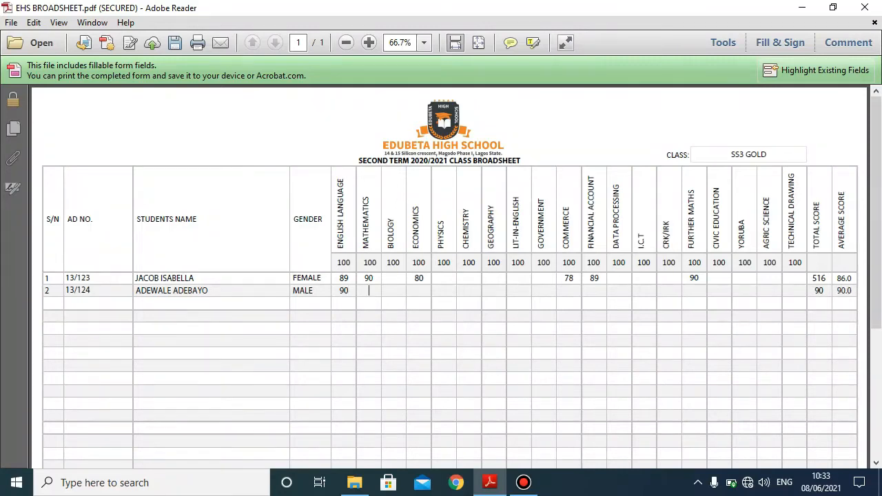
{"action": "scroll", "coordinate": [393, 283], "scroll_direction": "up", "scroll_amount": 3}
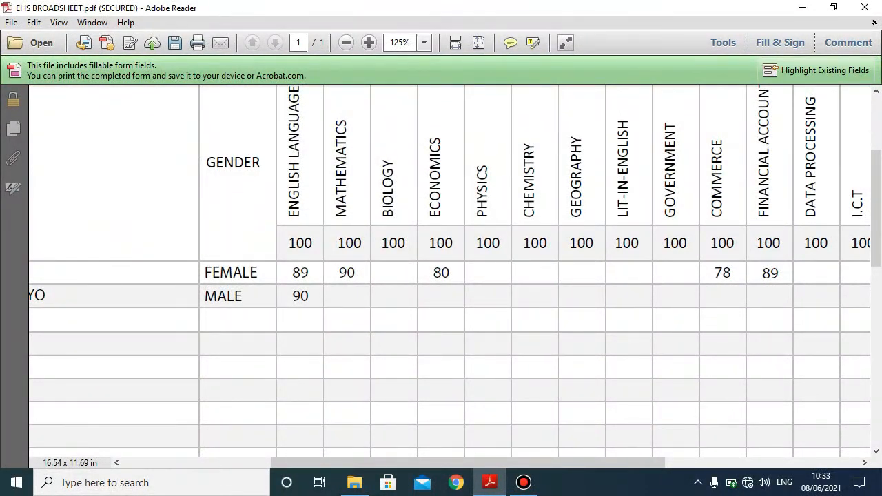
{"action": "type", "text": "87"}
{"action": "key", "text": "Tab"}
{"action": "key", "text": "Tab"}
{"action": "key", "text": "Tab"}
{"action": "type", "text": "90"}
{"action": "key", "text": "Tab"}
{"action": "type", "text": "96"}
{"action": "key", "text": "Tab"}
- Enter the second student's Further Maths 89, Civic Education 90 and Technical Drawing 90
{"action": "left_click_drag", "start_coordinate": [525, 463], "coordinate": [708, 463]}
{"action": "left_click", "coordinate": [566, 296]}
{"action": "type", "text": "89"}
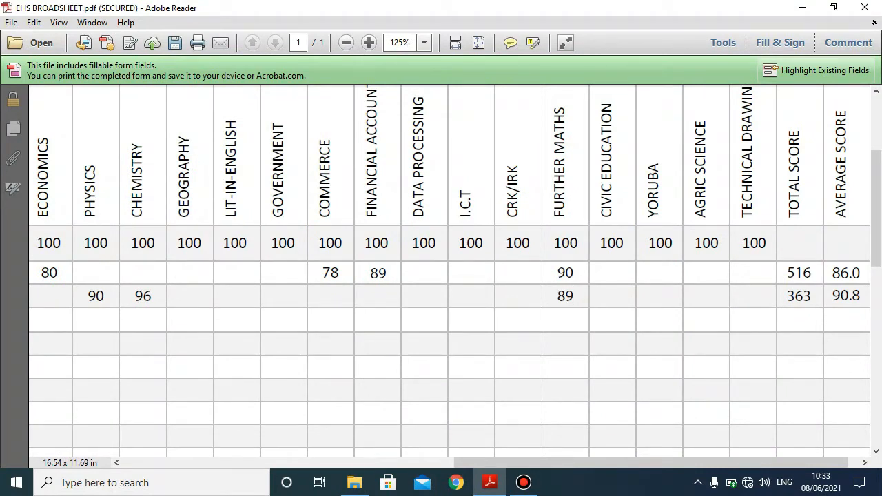
{"action": "left_click", "coordinate": [612, 296]}
{"action": "type", "text": "90"}
{"action": "left_click", "coordinate": [753, 296]}
{"action": "type", "text": "90"}
{"action": "left_click_drag", "start_coordinate": [716, 463], "coordinate": [727, 462]}
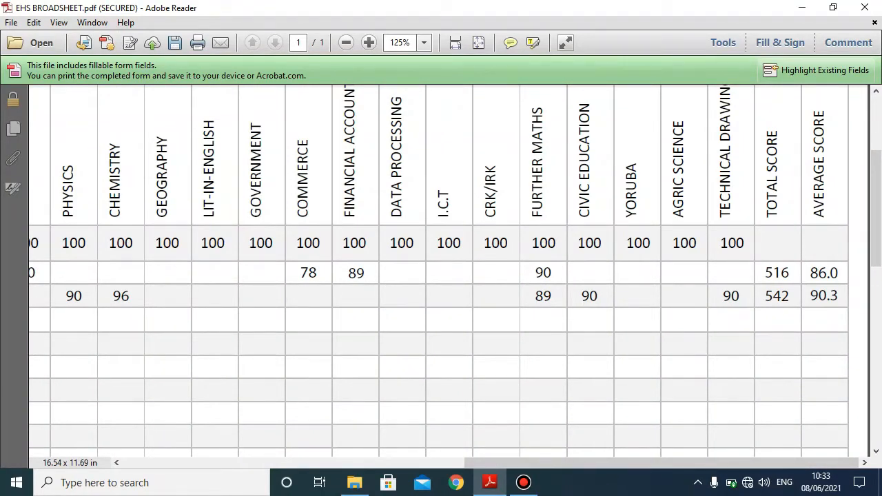
{"action": "left_click_drag", "start_coordinate": [689, 462], "coordinate": [345, 462]}
{"action": "left_click", "coordinate": [71, 319]}
{"action": "type", "text": "3"}
{"action": "key", "text": "Tab"}
{"action": "type", "text": "13"}
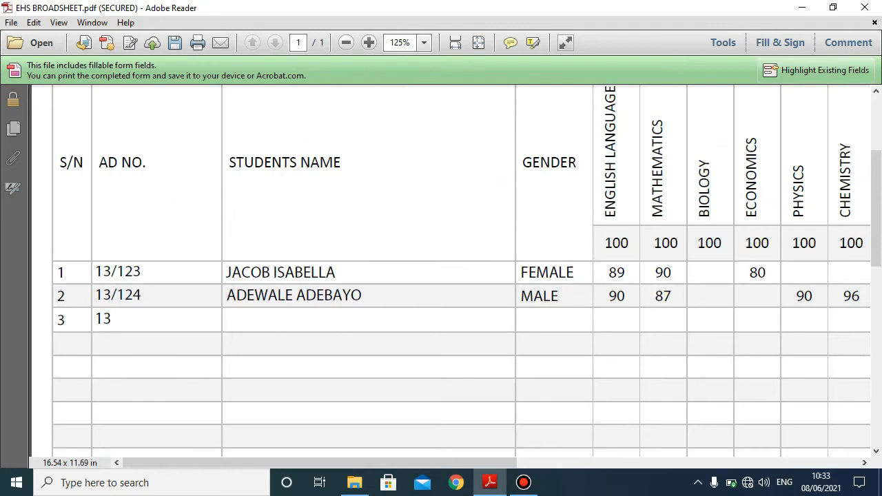
{"action": "type", "text": "/125"}
{"action": "key", "text": "Tab"}
{"action": "key", "text": "Tab"}
{"action": "type", "text": "FEMALE"}
{"action": "key", "text": "Tab"}
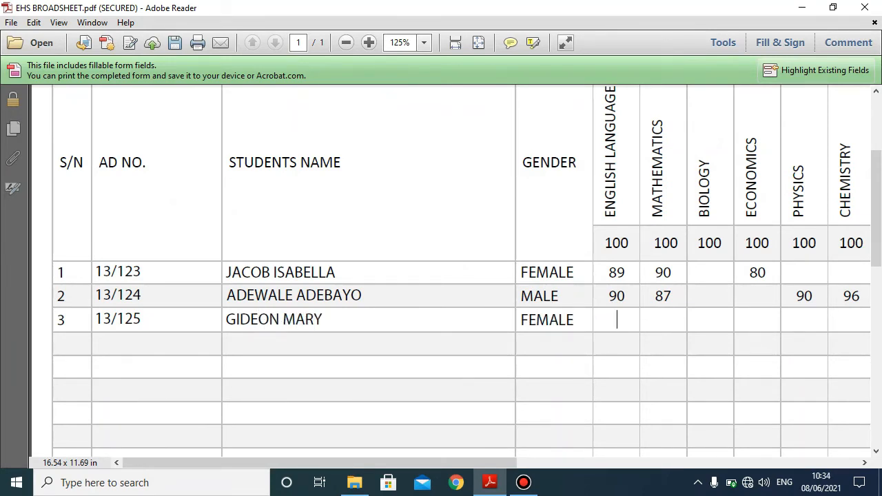
- Enter the third student's English 78, Mathematics 89 and Economics 86
{"action": "scroll", "coordinate": [450, 276], "scroll_direction": "right", "scroll_amount": 5}
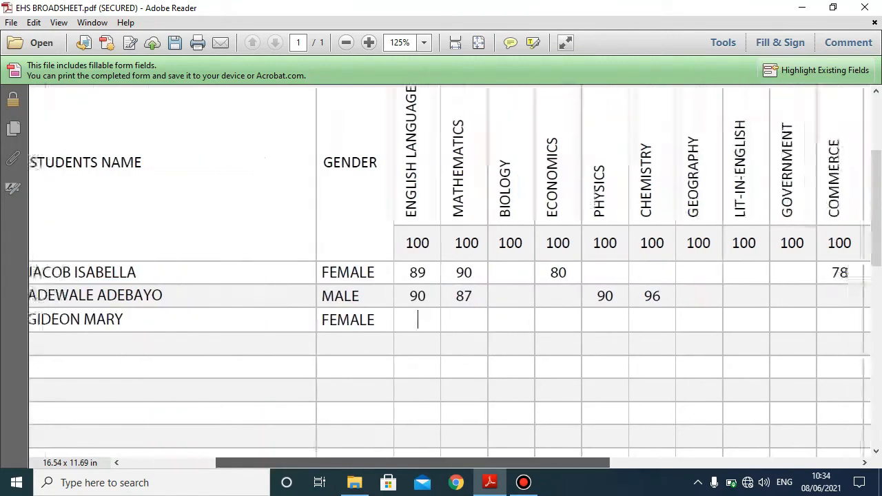
{"action": "type", "text": "78"}
{"action": "key", "text": "Tab"}
{"action": "type", "text": "89"}
{"action": "key", "text": "Tab"}
{"action": "key", "text": "Tab"}
{"action": "key", "text": "Tab"}
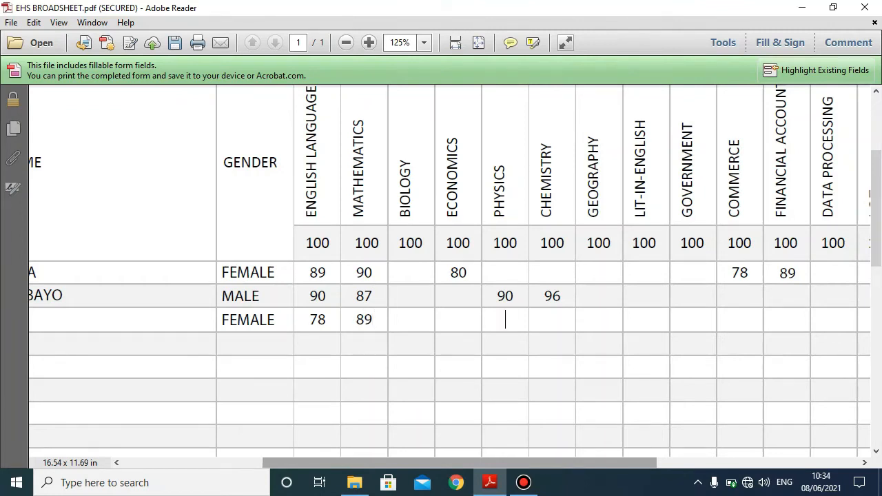
{"action": "left_click", "coordinate": [459, 320]}
{"action": "type", "text": "86"}
- Enter the third student's Lit-in-English 89, the next score 98, and CRK/IRK 90
{"action": "key", "text": "Tab"}
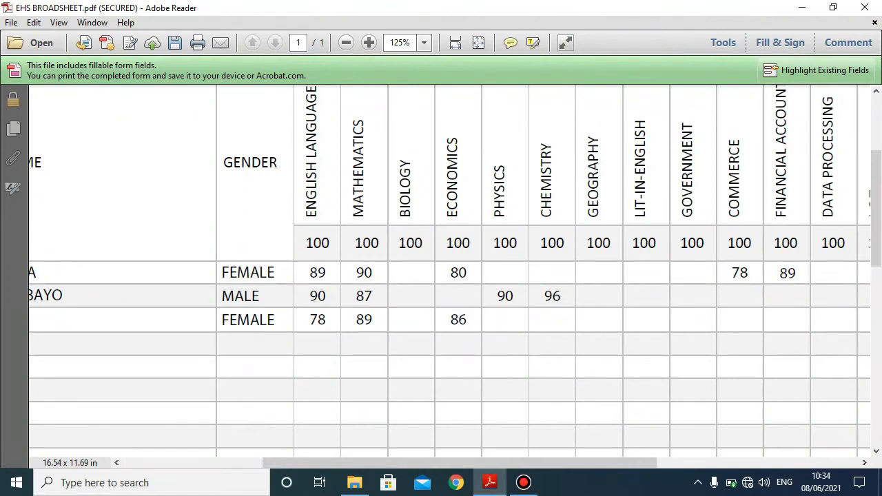
{"action": "left_click", "coordinate": [739, 296]}
{"action": "left_click", "coordinate": [645, 297]}
{"action": "left_click", "coordinate": [646, 319]}
{"action": "type", "text": "89"}
{"action": "key", "text": "Tab"}
{"action": "type", "text": "98"}
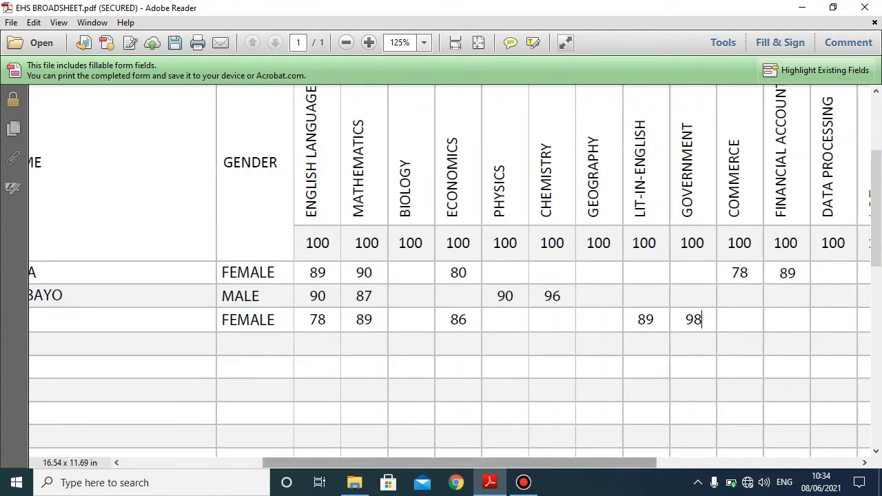
{"action": "scroll", "coordinate": [450, 275], "scroll_direction": "right", "scroll_amount": 5}
{"action": "left_click", "coordinate": [613, 319]}
{"action": "type", "text": "90"}
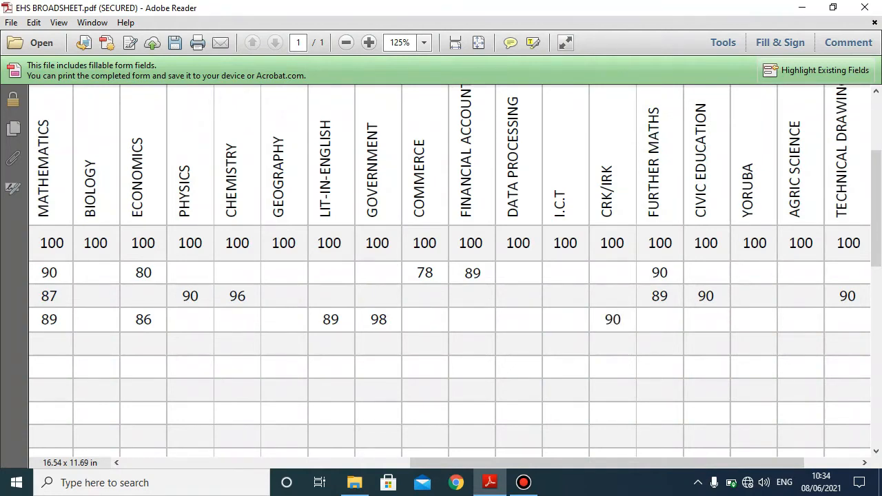
{"action": "scroll", "coordinate": [613, 319], "scroll_direction": "down", "scroll_amount": 2}
{"action": "scroll", "coordinate": [613, 319], "scroll_direction": "down", "scroll_amount": 2}
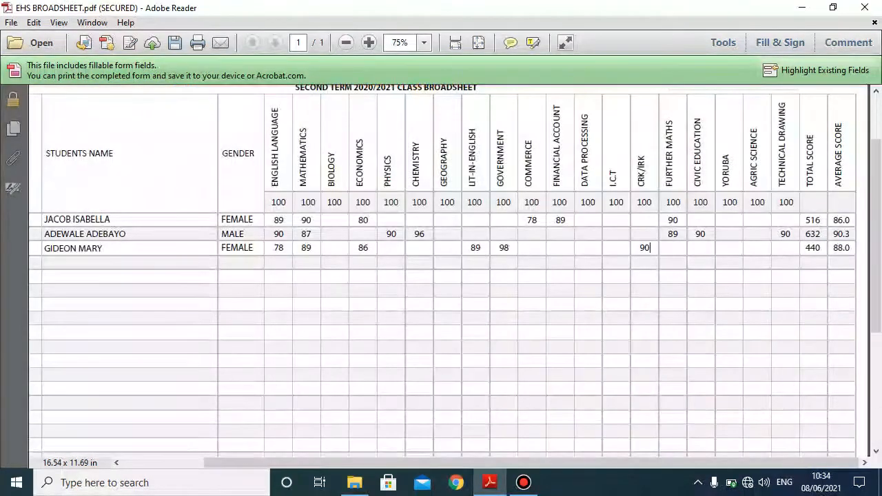
{"action": "scroll", "coordinate": [441, 270], "scroll_direction": "down", "scroll_amount": 1}
{"action": "scroll", "coordinate": [441, 270], "scroll_direction": "down", "scroll_amount": 2}
{"action": "scroll", "coordinate": [441, 270], "scroll_direction": "up", "scroll_amount": 2}
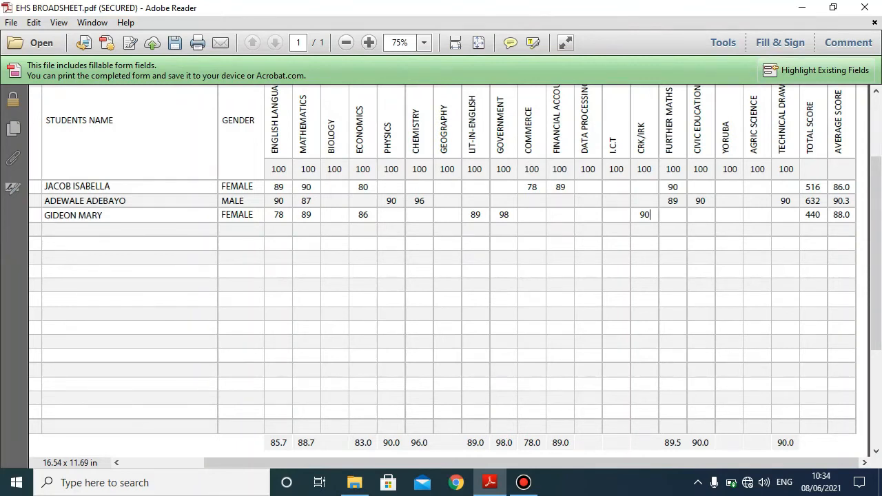
{"action": "scroll", "coordinate": [441, 269], "scroll_direction": "down", "scroll_amount": 5}
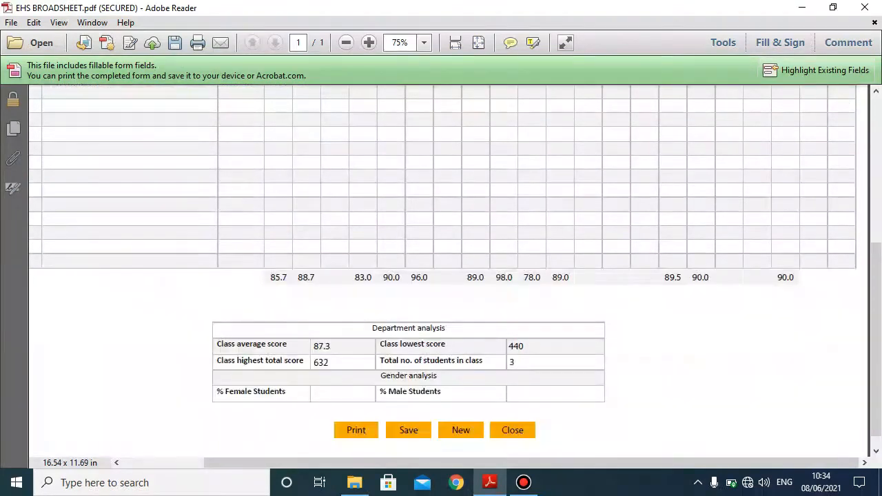
{"action": "scroll", "coordinate": [443, 286], "scroll_direction": "up", "scroll_amount": 2}
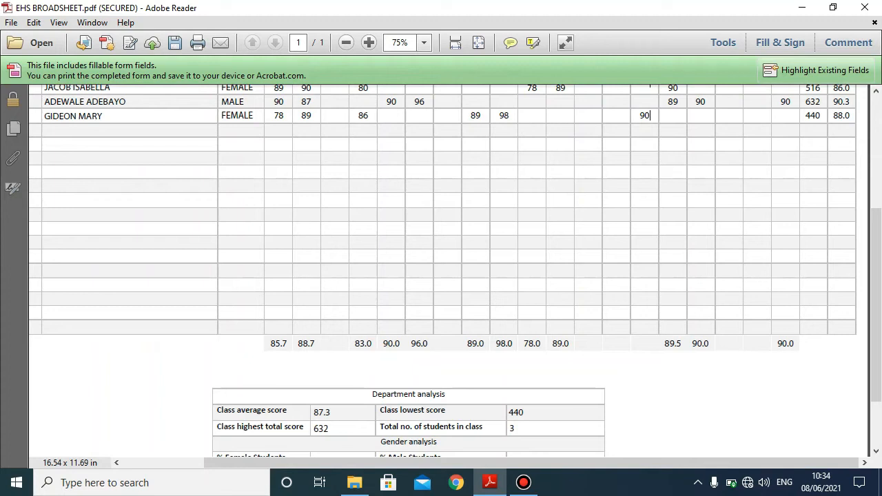
{"action": "scroll", "coordinate": [443, 275], "scroll_direction": "up", "scroll_amount": 1}
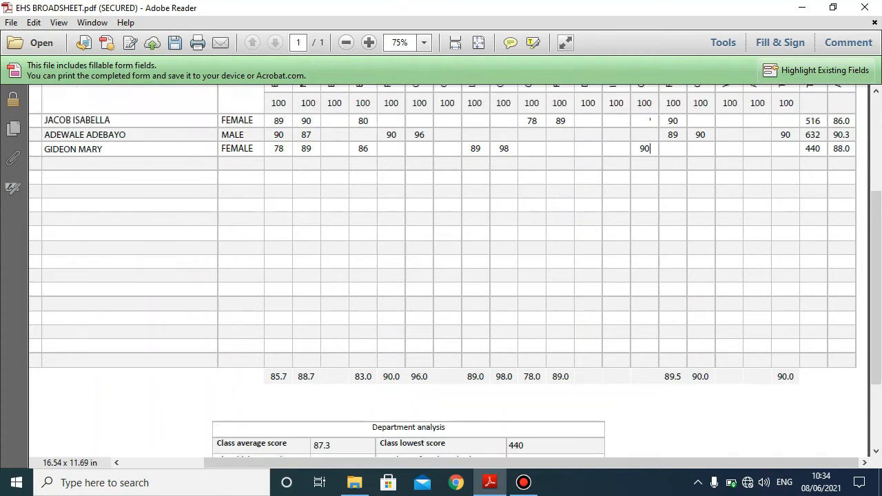
{"action": "key", "text": "ctrl+equal"}
{"action": "key", "text": "ctrl+equal"}
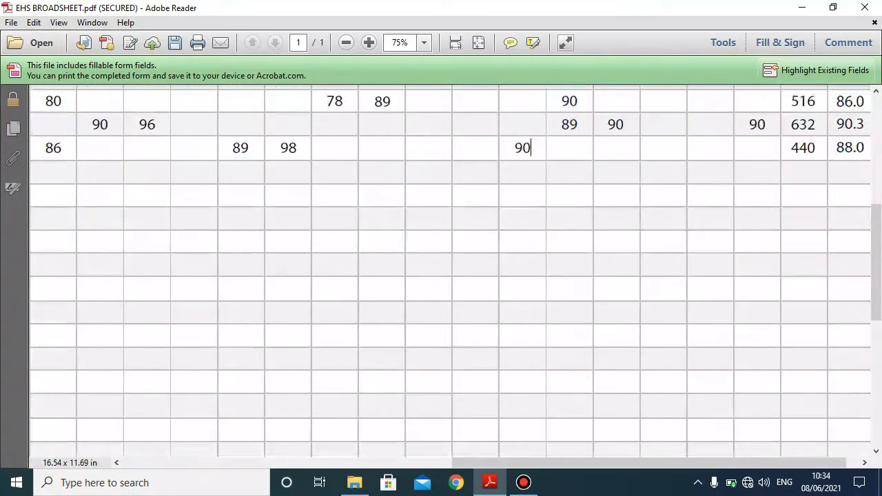
{"action": "key", "text": "ctrl+equal"}
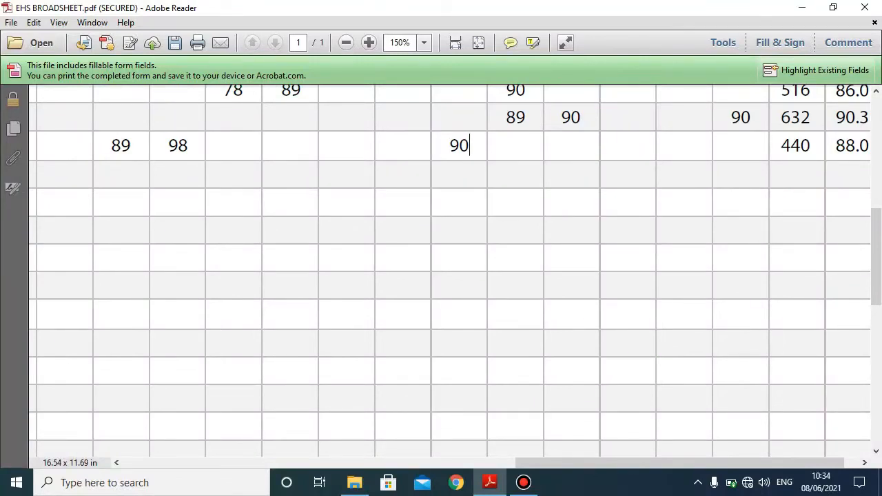
{"action": "scroll", "coordinate": [443, 276], "scroll_direction": "down", "scroll_amount": 10}
{"action": "key", "text": "ctrl+minus"}
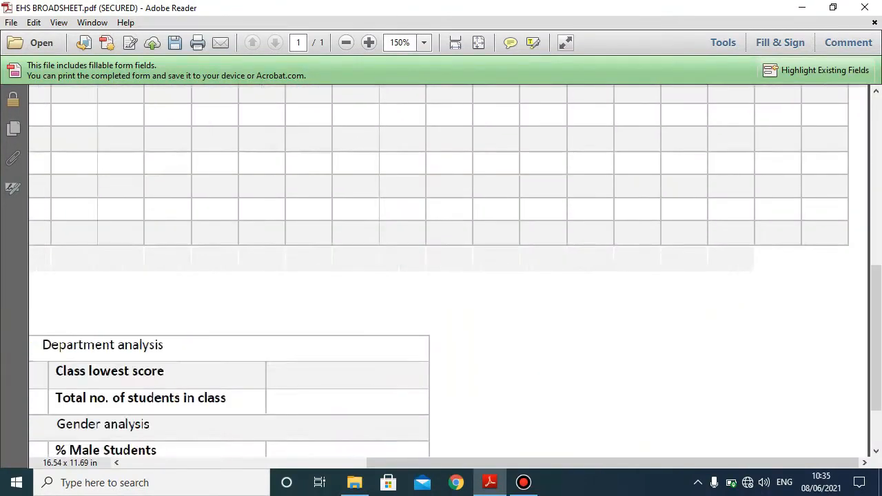
{"action": "key", "text": "ctrl+minus"}
{"action": "key", "text": "ctrl+minus"}
{"action": "key", "text": "ctrl+minus"}
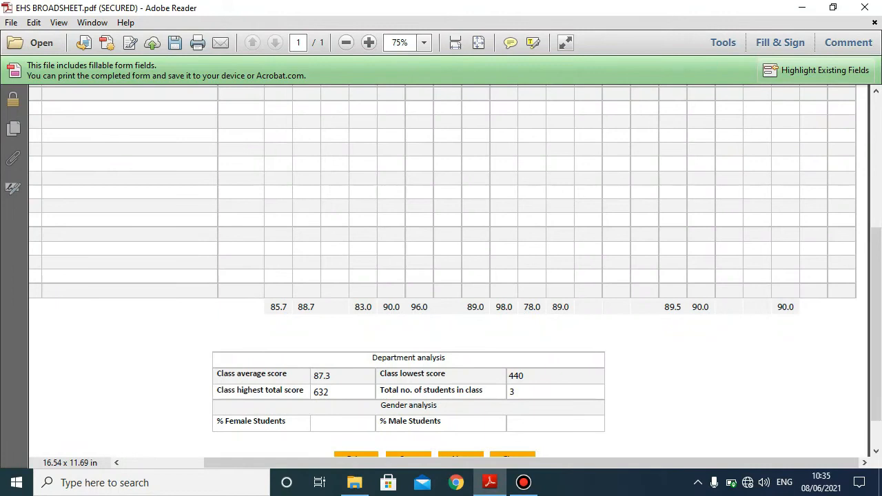
{"action": "scroll", "coordinate": [443, 276], "scroll_direction": "up", "scroll_amount": 4}
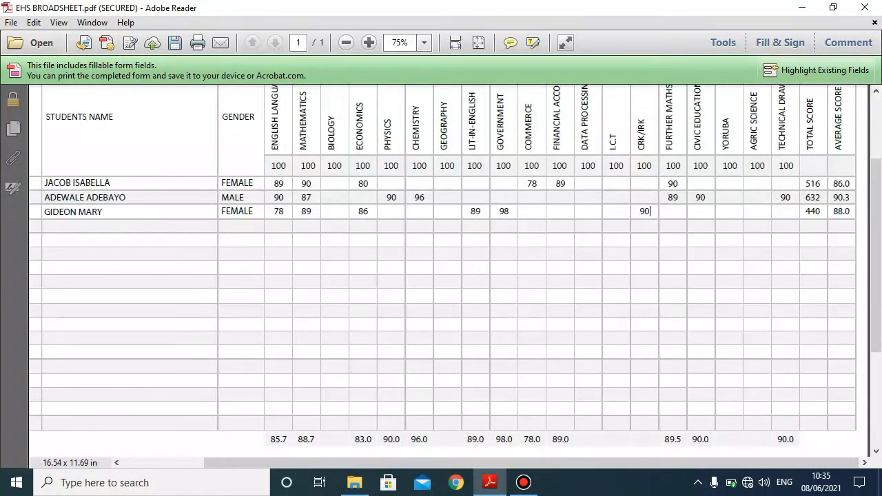
{"action": "scroll", "coordinate": [443, 276], "scroll_direction": "down", "scroll_amount": 4}
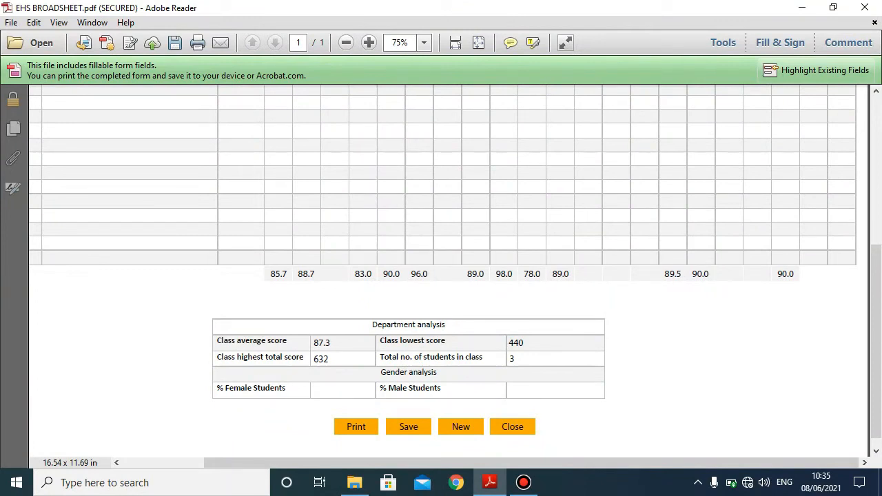
{"action": "scroll", "coordinate": [443, 275], "scroll_direction": "up", "scroll_amount": 4}
{"action": "left_click_drag", "start_coordinate": [441, 462], "coordinate": [359, 463]}
{"action": "scroll", "coordinate": [443, 276], "scroll_direction": "down", "scroll_amount": 4}
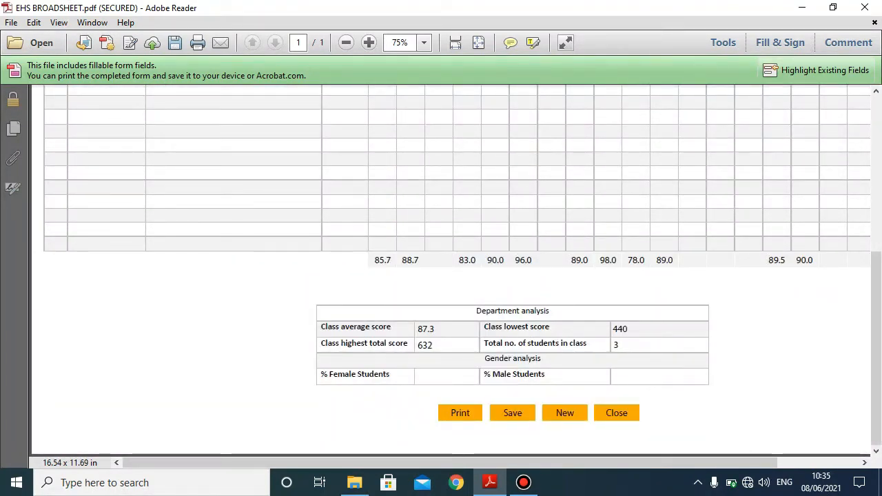
{"action": "scroll", "coordinate": [457, 270], "scroll_direction": "up", "scroll_amount": 5}
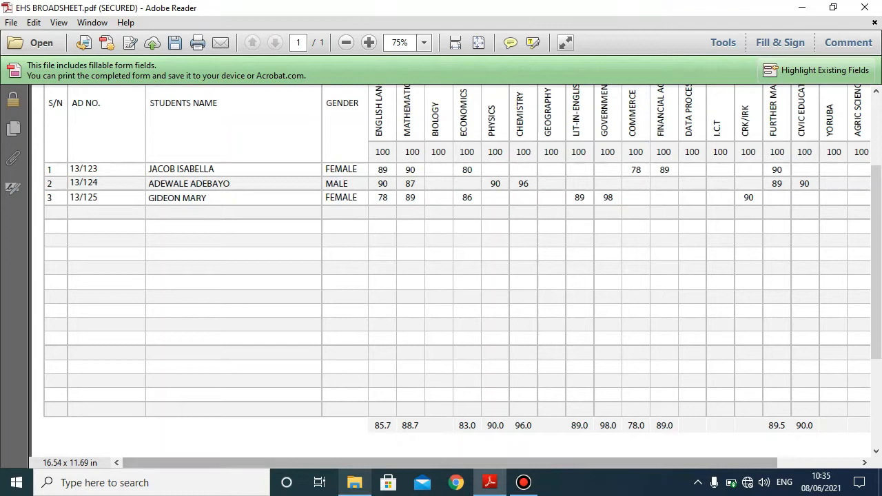
{"action": "left_click", "coordinate": [355, 482]}
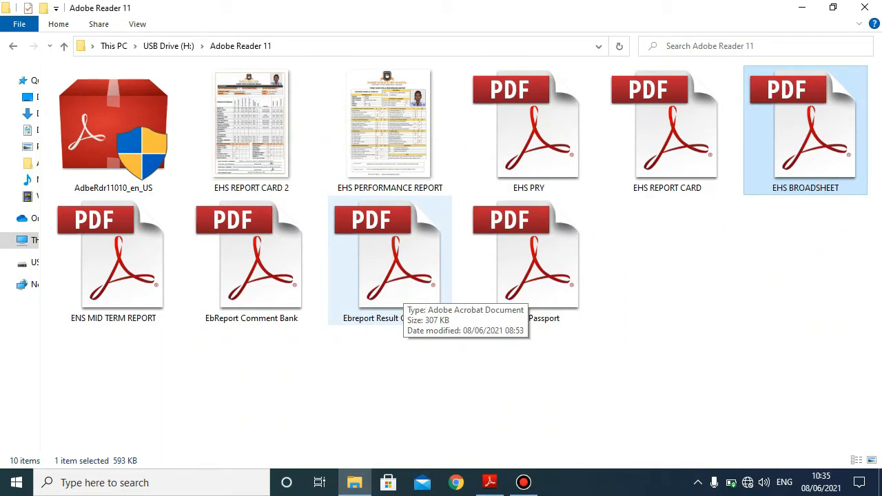
- Open Ebreport Result Calculator.pdf and dismiss its warning
{"action": "double_click", "coordinate": [390, 262]}
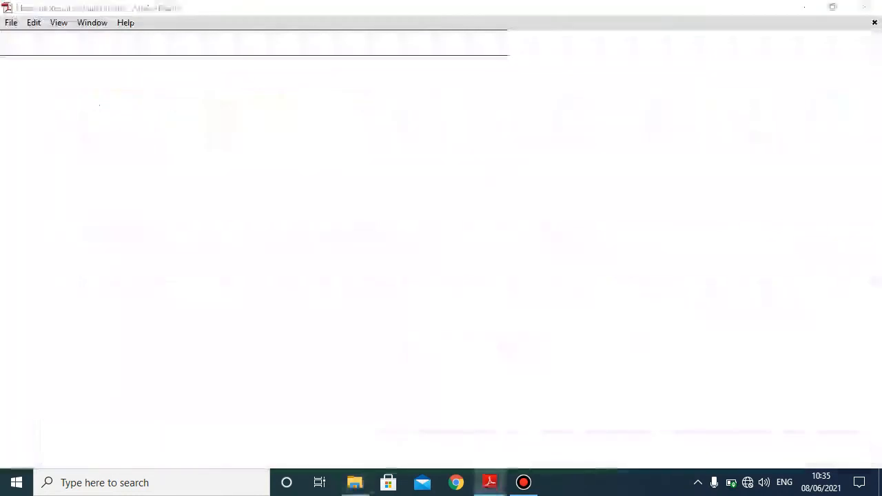
{"action": "key", "text": "Return"}
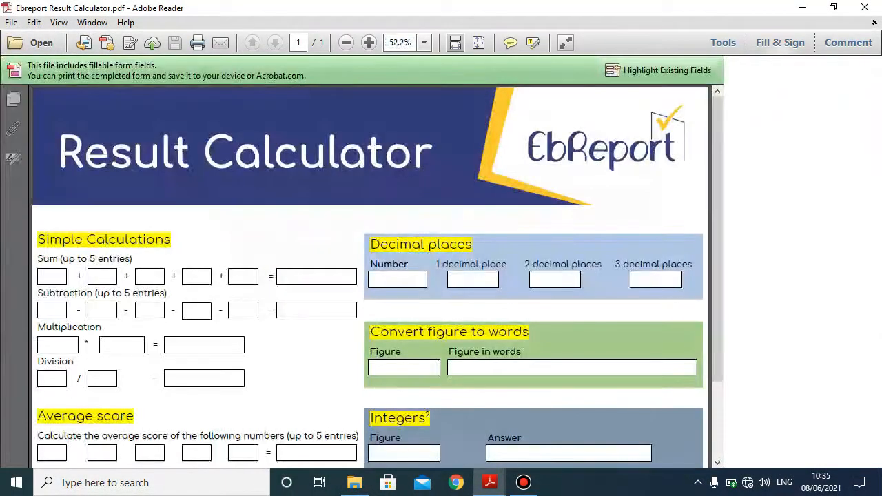
{"action": "scroll", "coordinate": [448, 275], "scroll_direction": "down", "scroll_amount": 7}
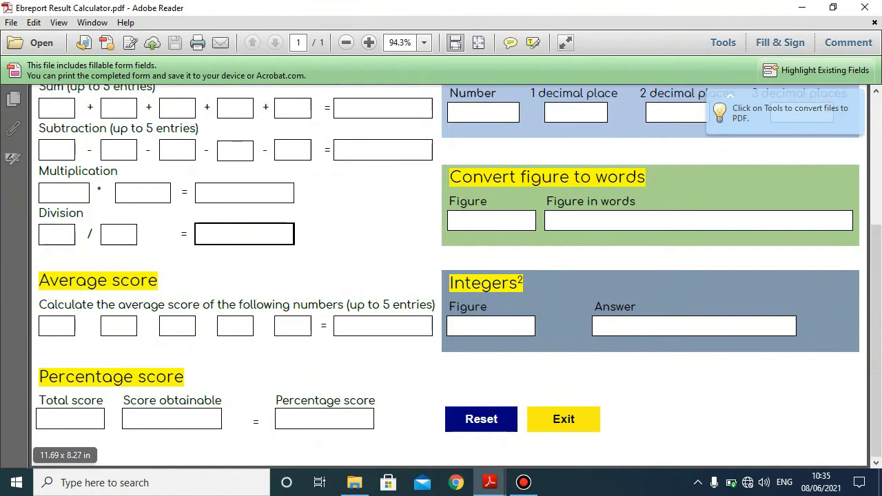
{"action": "mouse_move", "coordinate": [490, 482]}
{"action": "mouse_move", "coordinate": [413, 420]}
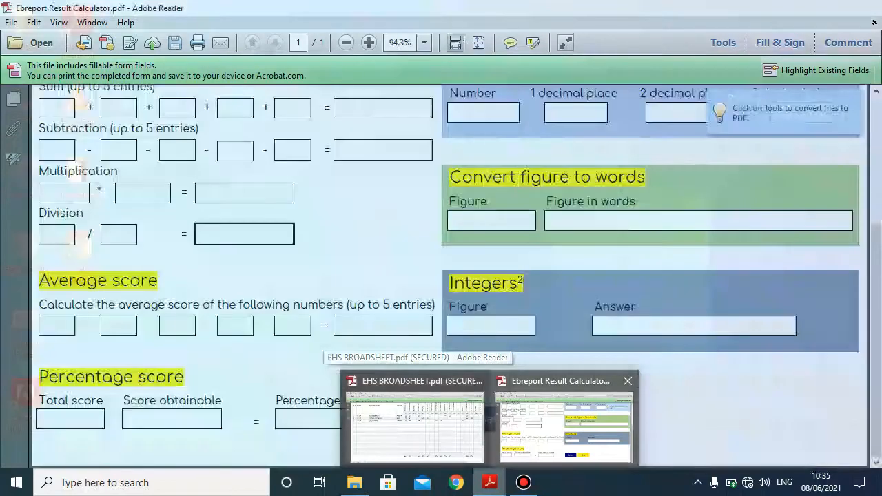
{"action": "left_click", "coordinate": [563, 423]}
- Enter Total score 2 and Score obtainable 3 to get 66.6666666666666%
{"action": "left_click", "coordinate": [69, 419]}
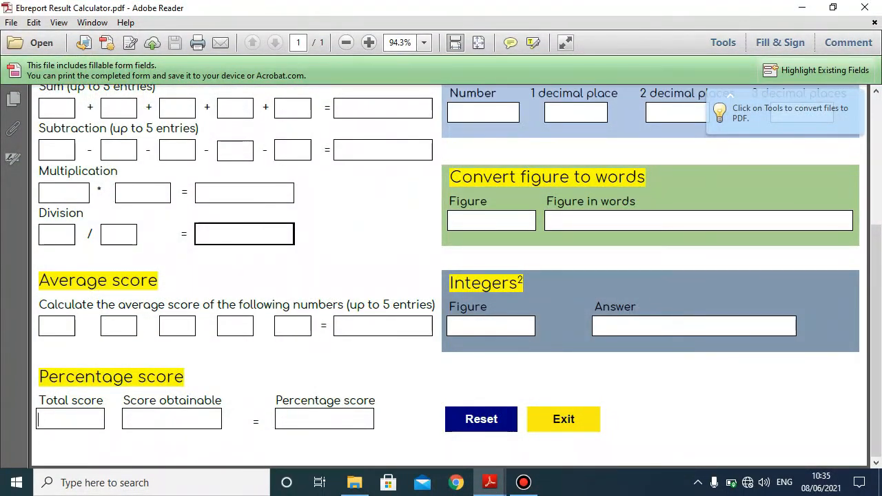
{"action": "type", "text": "2"}
{"action": "key", "text": "Tab"}
{"action": "type", "text": "3"}
{"action": "key", "text": "Tab"}
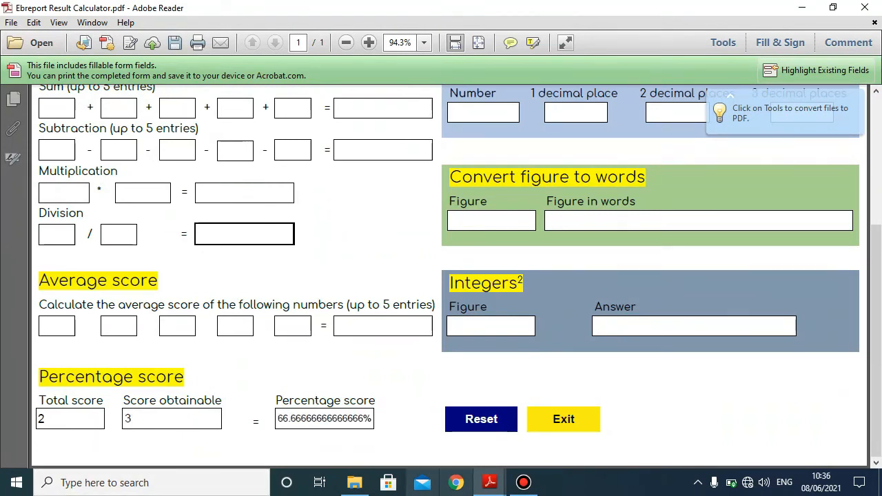
- Enter 66.7 as the broadsheet's % Female Students
{"action": "mouse_move", "coordinate": [490, 482]}
{"action": "left_click", "coordinate": [414, 421]}
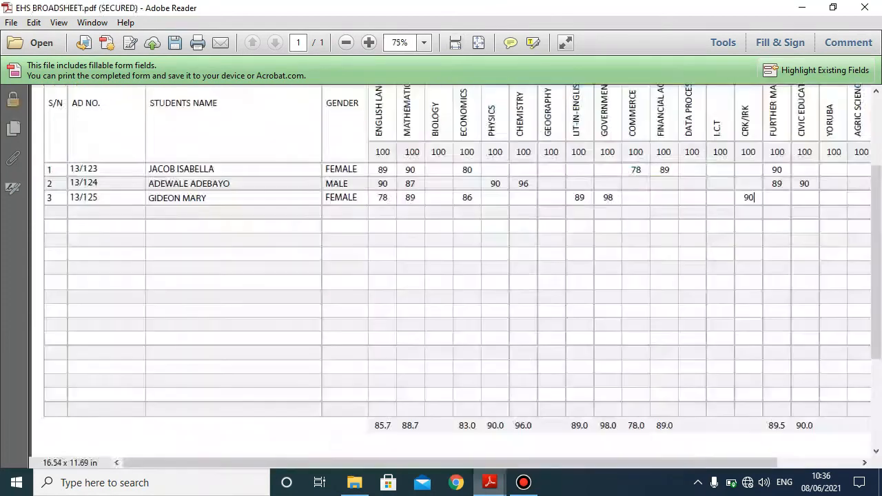
{"action": "scroll", "coordinate": [455, 262], "scroll_direction": "down", "scroll_amount": 5}
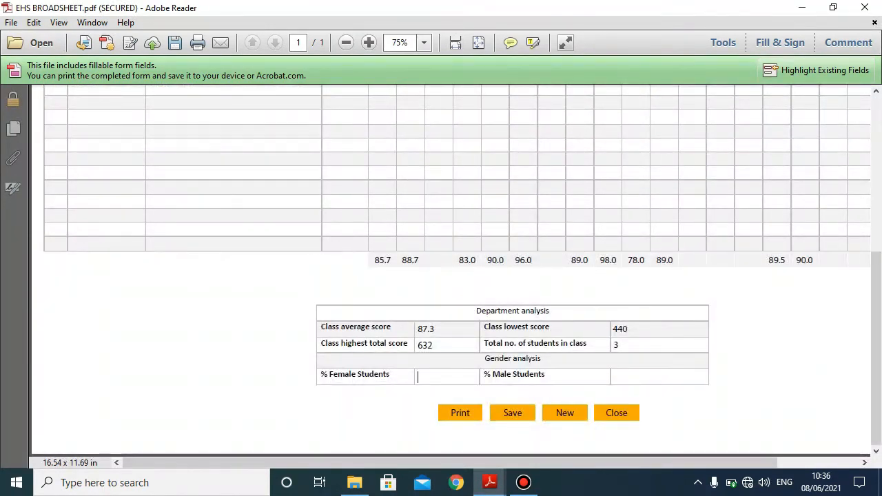
{"action": "type", "text": "66.7"}
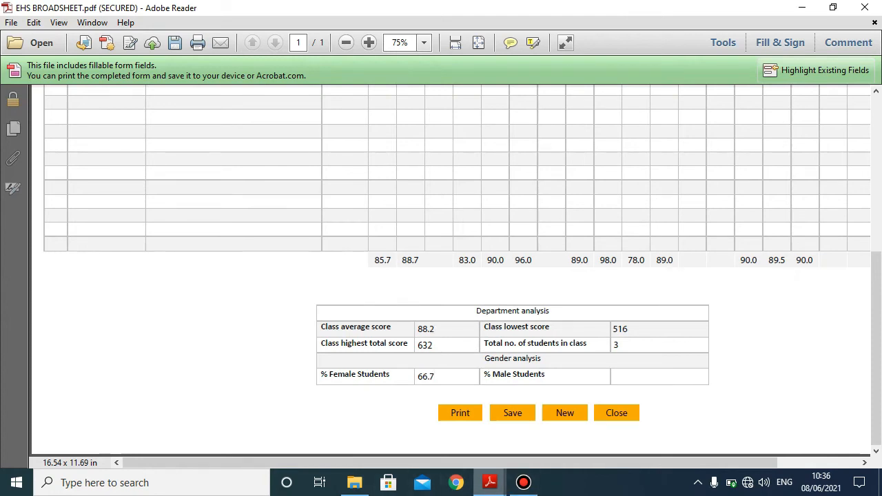
- Cross-check the 66.7% female figure against the Result Calculator's percentage
{"action": "mouse_move", "coordinate": [490, 483]}
{"action": "left_click", "coordinate": [571, 406]}
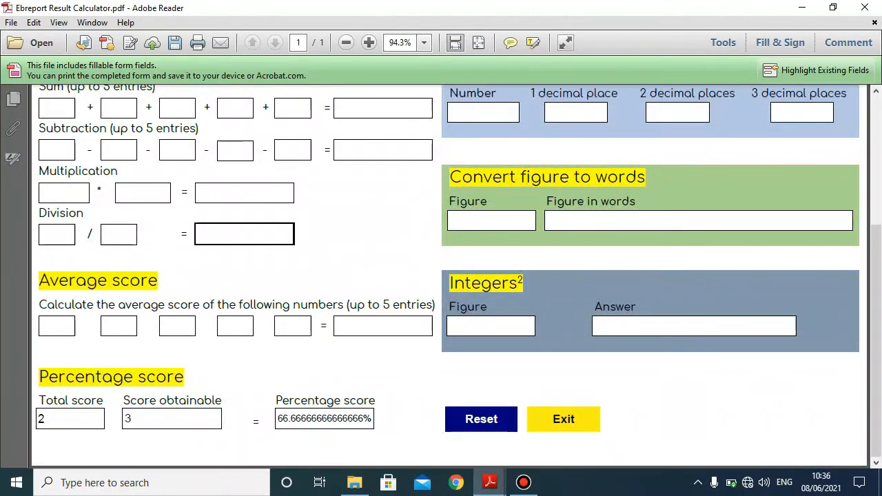
{"action": "mouse_move", "coordinate": [490, 483]}
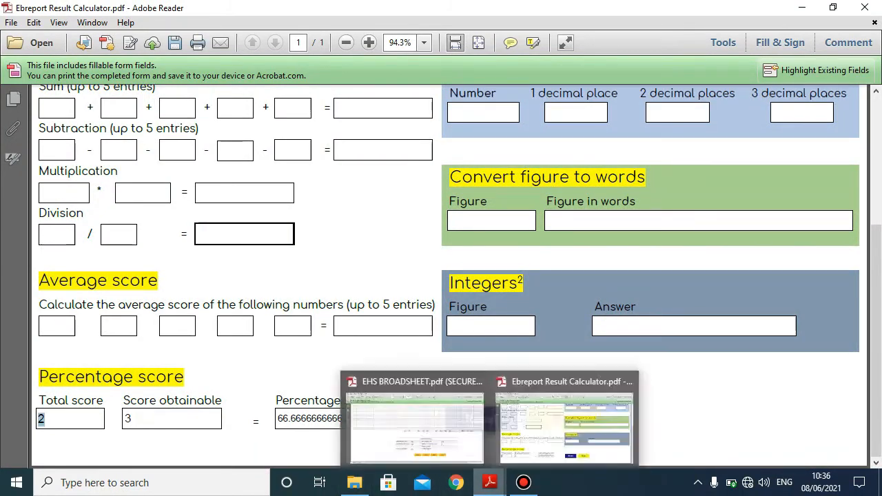
{"action": "left_click", "coordinate": [414, 424]}
{"action": "scroll", "coordinate": [455, 275], "scroll_direction": "up", "scroll_amount": 10}
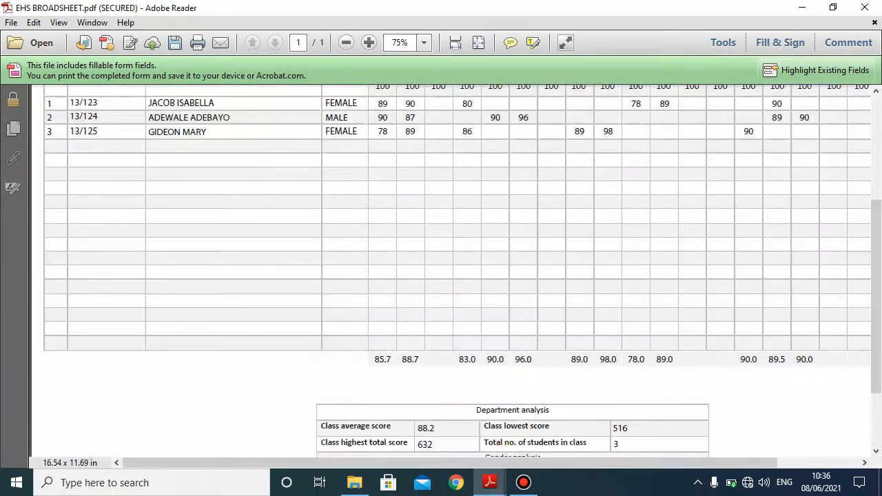
{"action": "scroll", "coordinate": [350, 249], "scroll_direction": "up", "scroll_amount": 2}
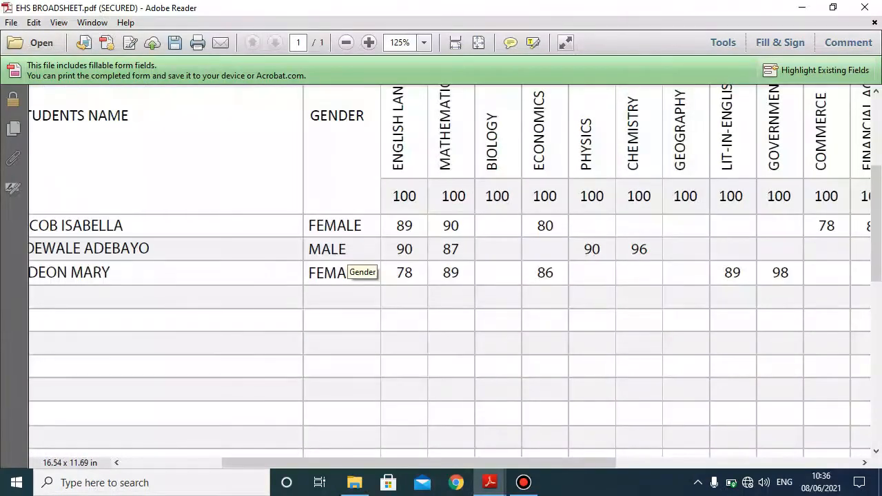
{"action": "scroll", "coordinate": [350, 249], "scroll_direction": "down", "scroll_amount": 1}
{"action": "scroll", "coordinate": [351, 249], "scroll_direction": "down", "scroll_amount": 1}
- Change the calculator's Total score to 1 to get 33.3333333333333%
{"action": "mouse_move", "coordinate": [490, 482]}
{"action": "left_click", "coordinate": [593, 379]}
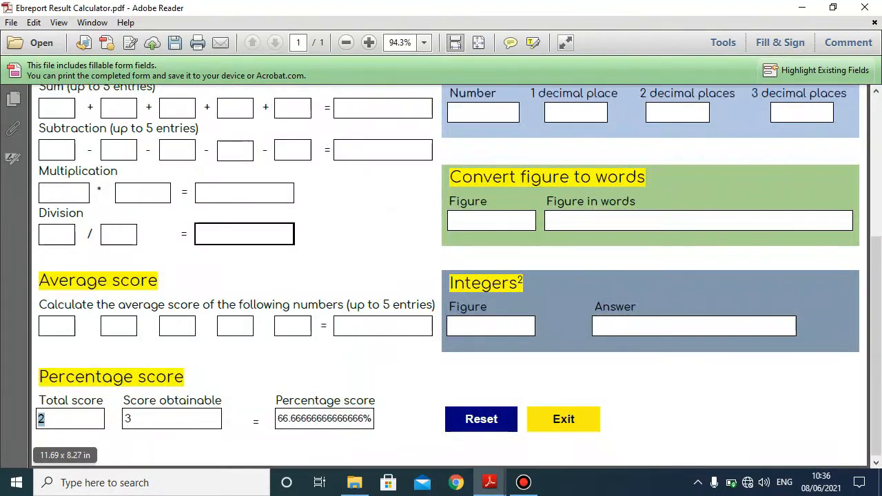
{"action": "scroll", "coordinate": [72, 435], "scroll_direction": "up", "scroll_amount": 2}
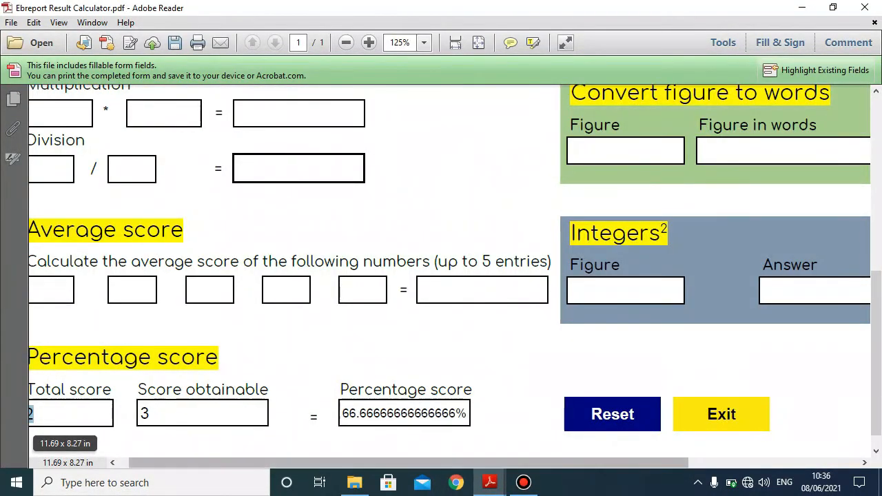
{"action": "left_click_drag", "start_coordinate": [179, 463], "coordinate": [166, 462]}
{"action": "type", "text": "1"}
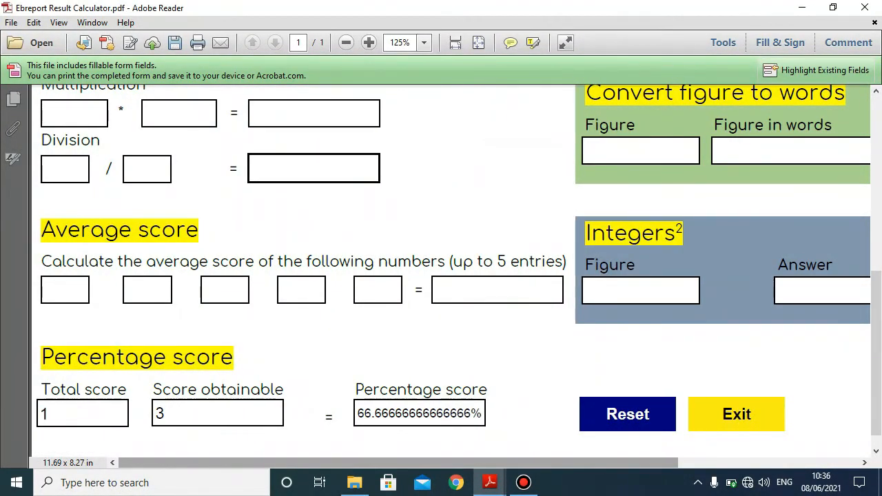
{"action": "key", "text": "Return"}
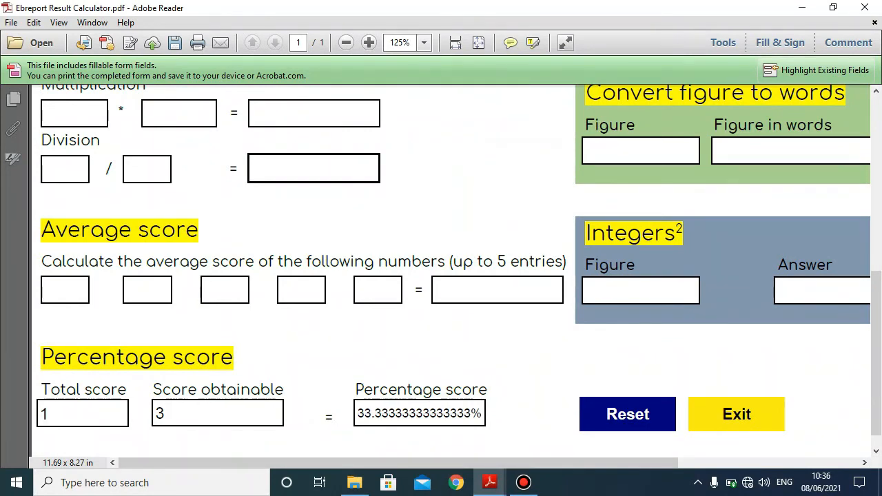
- Enter 33 as the broadsheet's % Male Students
{"action": "mouse_move", "coordinate": [490, 483]}
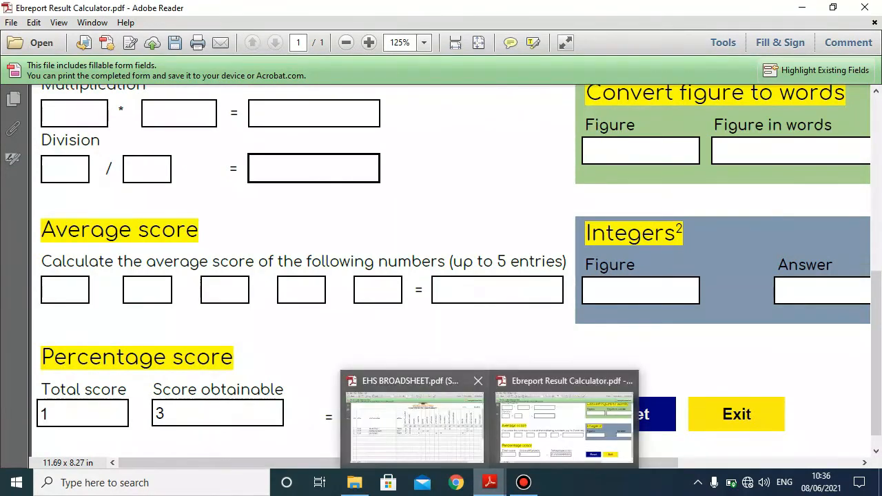
{"action": "left_click", "coordinate": [413, 423]}
{"action": "scroll", "coordinate": [441, 276], "scroll_direction": "down", "scroll_amount": 5}
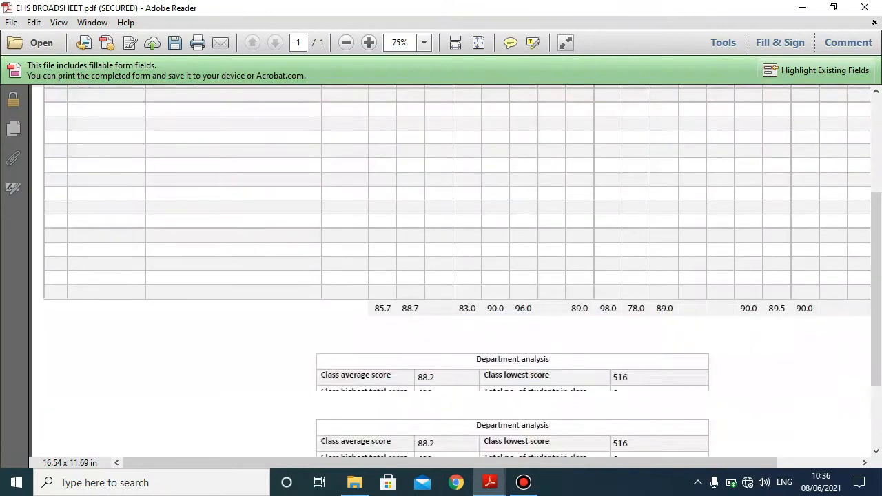
{"action": "scroll", "coordinate": [614, 376], "scroll_direction": "down", "scroll_amount": 2}
{"action": "left_click", "coordinate": [614, 377]}
{"action": "type", "text": "33"}
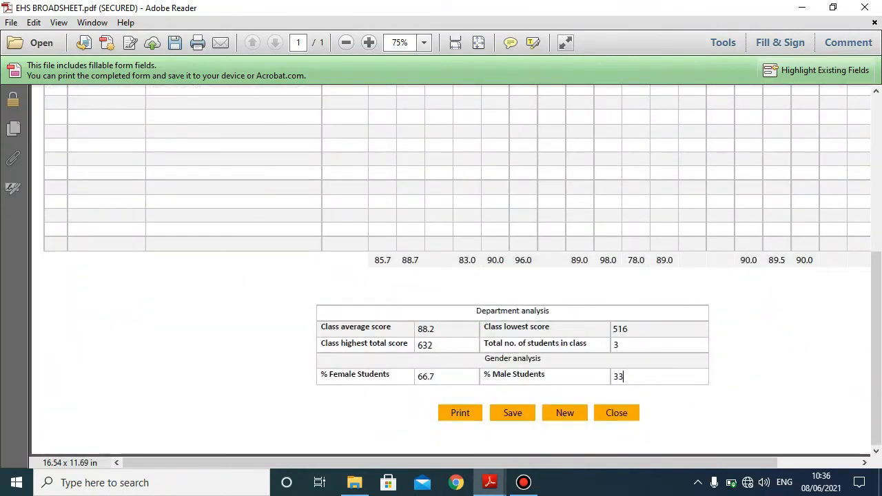
{"action": "scroll", "coordinate": [441, 276], "scroll_direction": "up", "scroll_amount": 10}
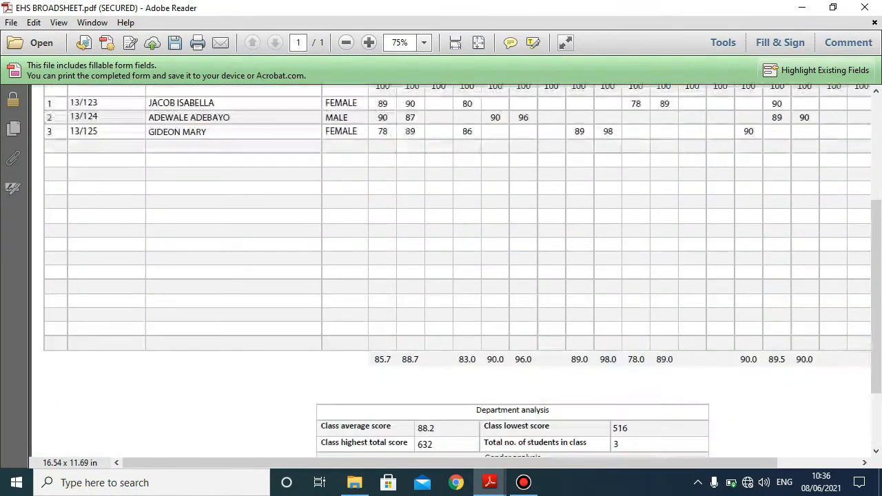
{"action": "scroll", "coordinate": [441, 276], "scroll_direction": "down", "scroll_amount": 10}
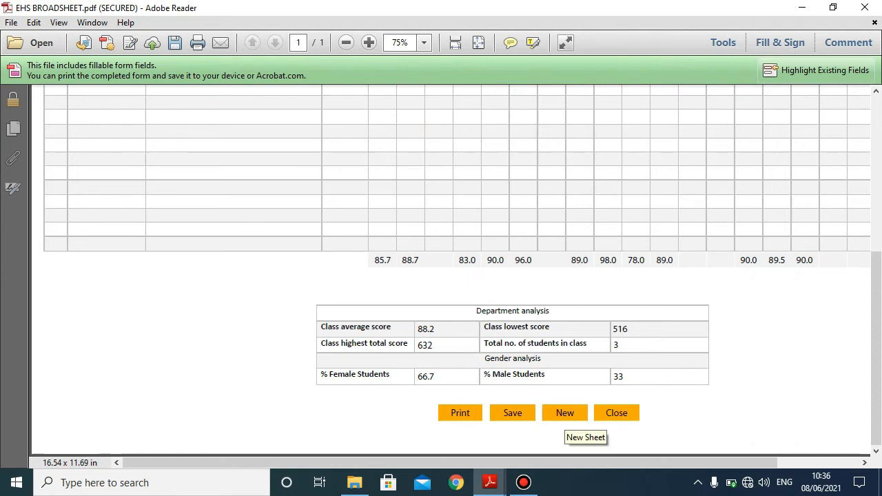
{"action": "scroll", "coordinate": [565, 414], "scroll_direction": "up", "scroll_amount": 8}
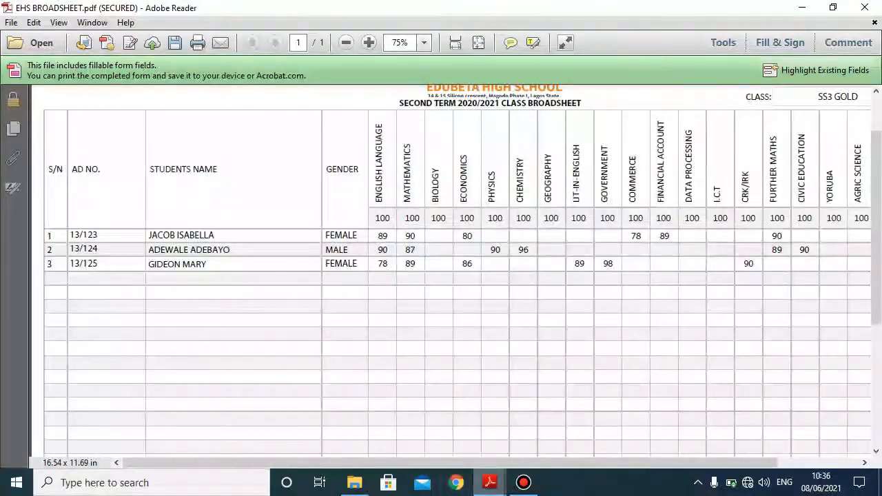
{"action": "mouse_move", "coordinate": [489, 482]}
{"action": "left_click", "coordinate": [565, 416]}
- Zoom out and compute the sum 3 + 4 in the Result Calculator
{"action": "scroll", "coordinate": [441, 275], "scroll_direction": "up", "scroll_amount": 3}
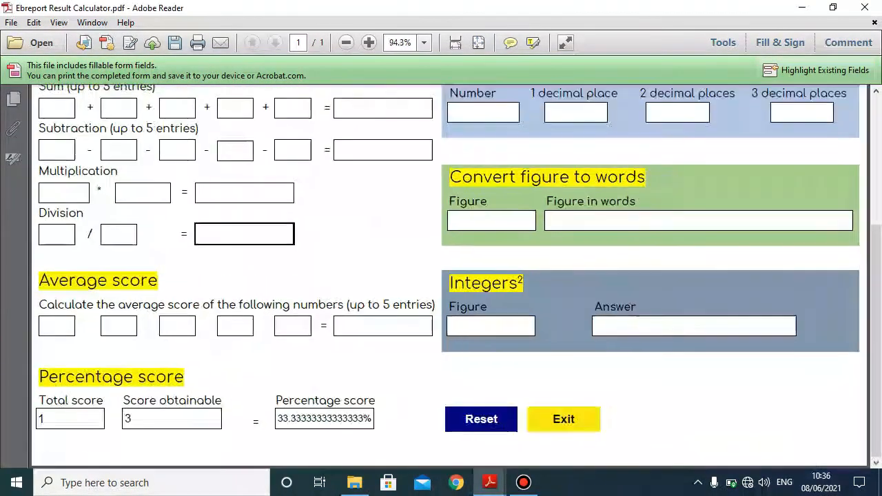
{"action": "key", "text": "ctrl+minus"}
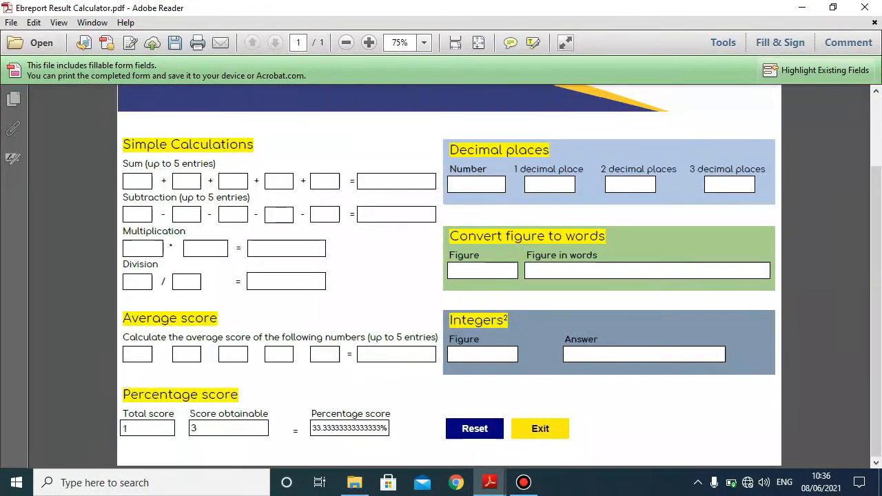
{"action": "left_click", "coordinate": [137, 181]}
{"action": "type", "text": "3"}
{"action": "left_click", "coordinate": [187, 182]}
{"action": "type", "text": "4"}
- Compute the subtraction 5 − 2 and the multiplication 60 × 3 = 180
{"action": "left_click", "coordinate": [137, 214]}
{"action": "type", "text": "5"}
{"action": "left_click", "coordinate": [186, 214]}
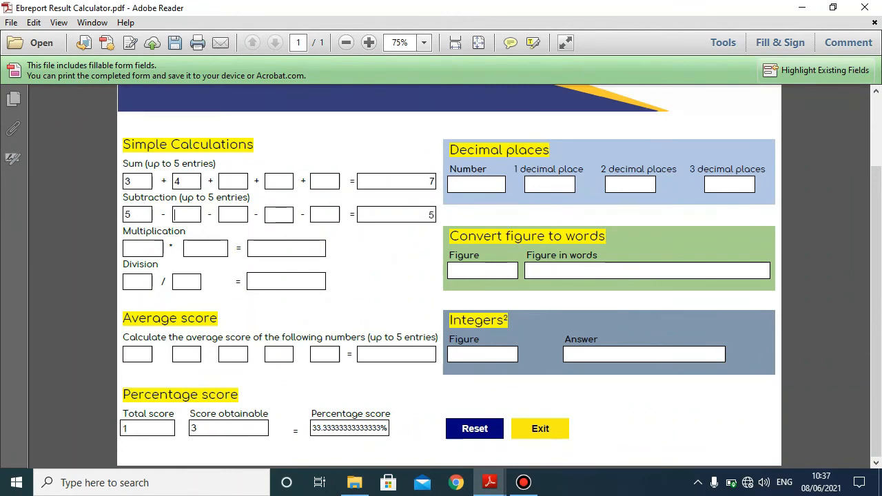
{"action": "type", "text": "7"}
{"action": "key", "text": "BackSpace"}
{"action": "type", "text": "2"}
{"action": "type", "text": "6"}
{"action": "type", "text": "0"}
{"action": "type", "text": "3"}
{"action": "key", "text": "Tab"}
- Convert 560 to words and square 5 to get 25
{"action": "type", "text": "560"}
{"action": "left_click", "coordinate": [492, 318]}
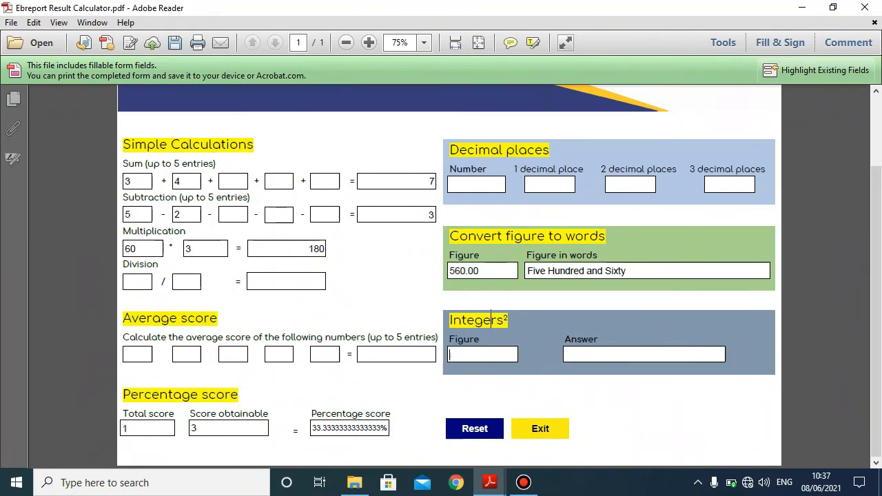
{"action": "type", "text": "5"}
{"action": "key", "text": "Return"}
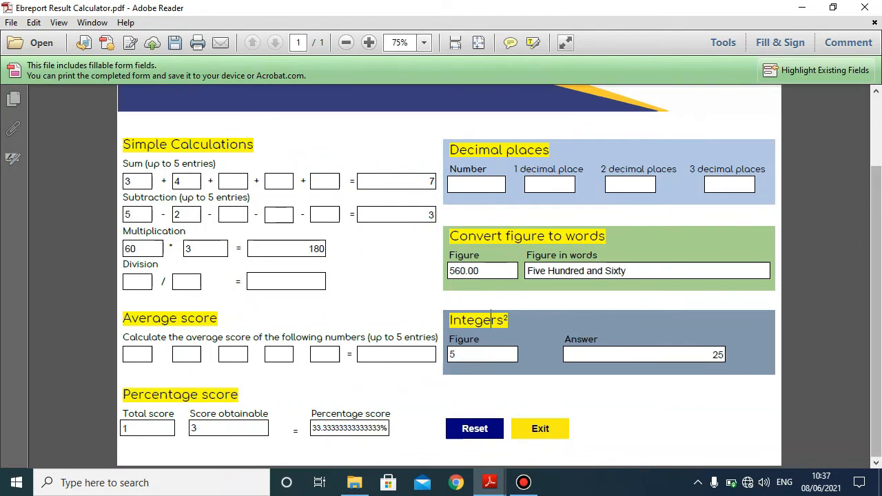
- Enlarge and review the calculator, then go back to the Adobe Reader 11 folder
{"action": "scroll", "coordinate": [448, 275], "scroll_direction": "up", "scroll_amount": 3}
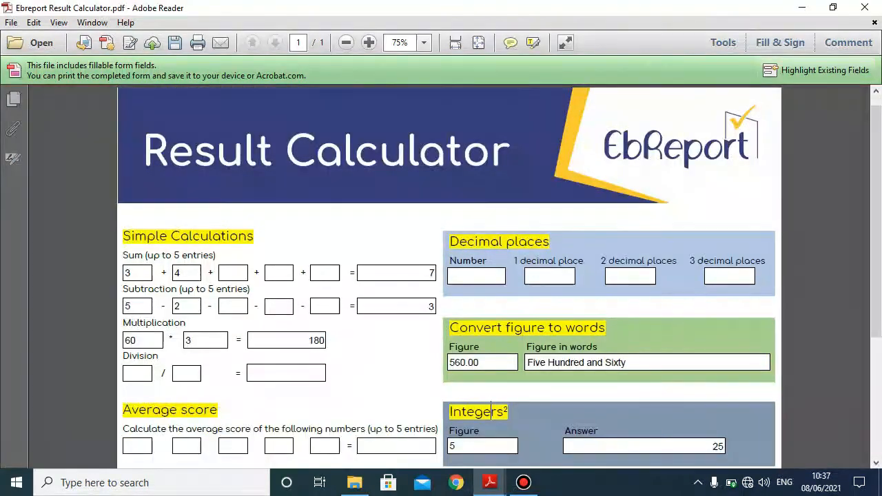
{"action": "key", "text": "ctrl+equal"}
{"action": "scroll", "coordinate": [491, 407], "scroll_direction": "down", "scroll_amount": 3}
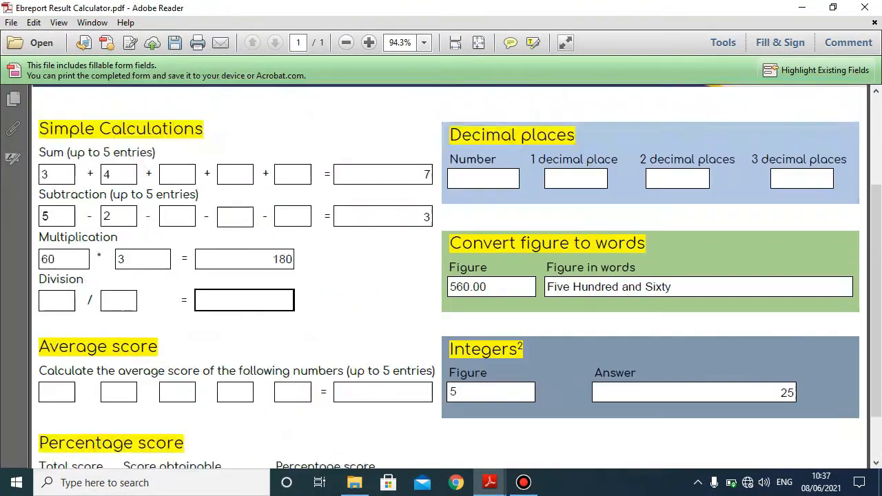
{"action": "scroll", "coordinate": [448, 276], "scroll_direction": "up", "scroll_amount": 4}
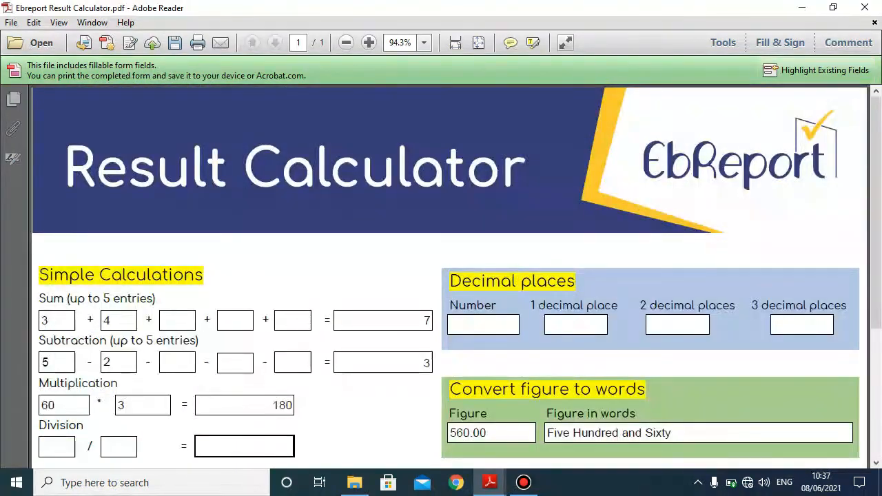
{"action": "scroll", "coordinate": [448, 276], "scroll_direction": "down", "scroll_amount": 3}
{"action": "scroll", "coordinate": [448, 275], "scroll_direction": "down", "scroll_amount": 3}
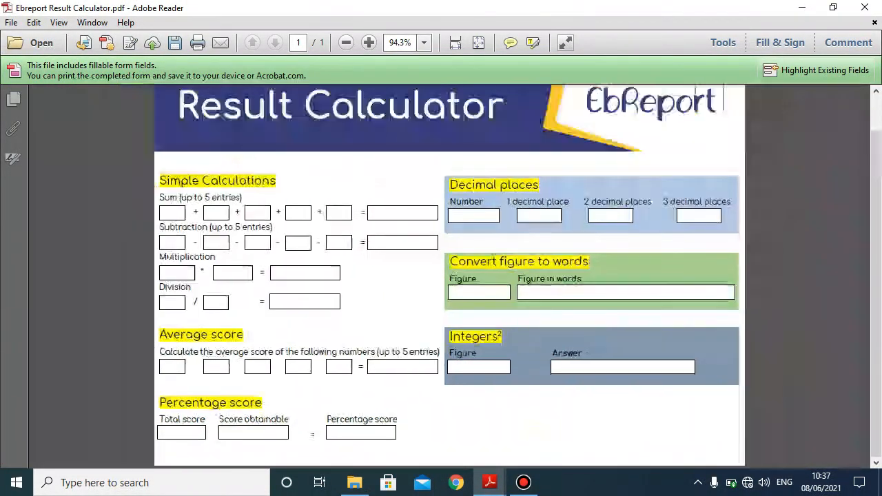
{"action": "left_click", "coordinate": [355, 483]}
{"action": "left_click", "coordinate": [413, 393]}
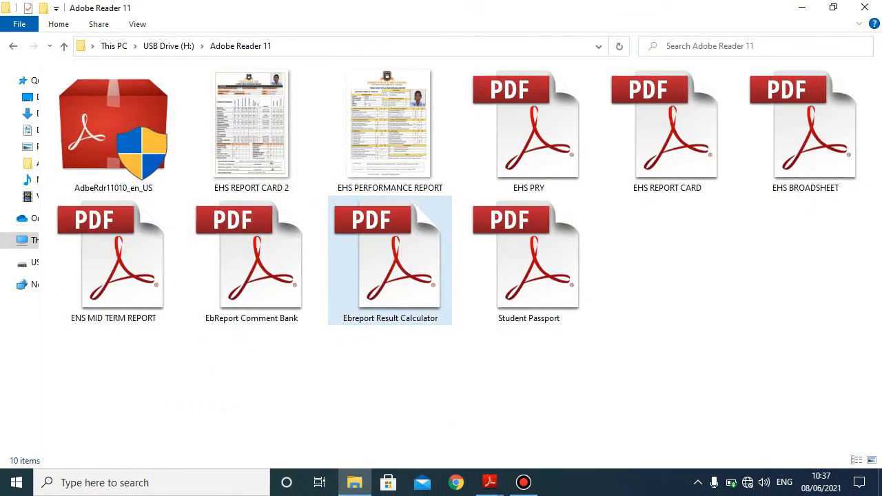
- Open EHS PERFORMANCE REPORT.jpg in Photos and zoom around its school logo and lower skill sections
{"action": "double_click", "coordinate": [390, 127]}
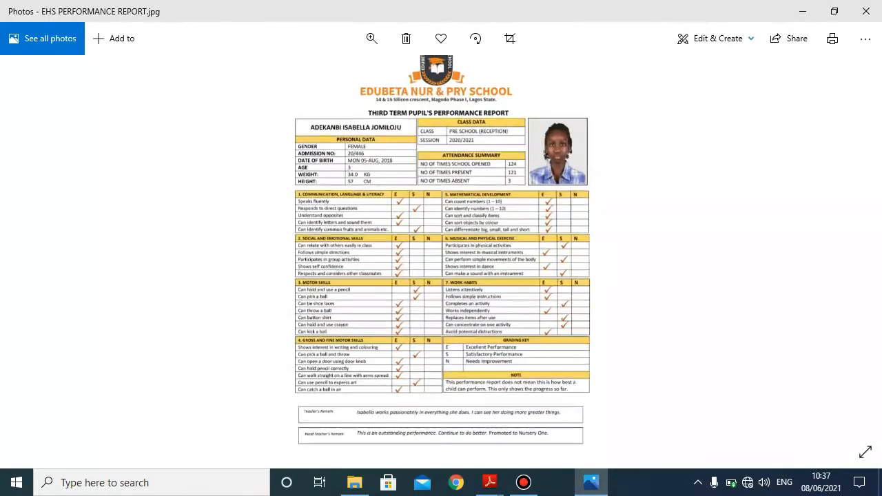
{"action": "scroll", "coordinate": [441, 211], "scroll_direction": "up", "scroll_amount": 3}
{"action": "left_click_drag", "start_coordinate": [441, 211], "coordinate": [441, 99]}
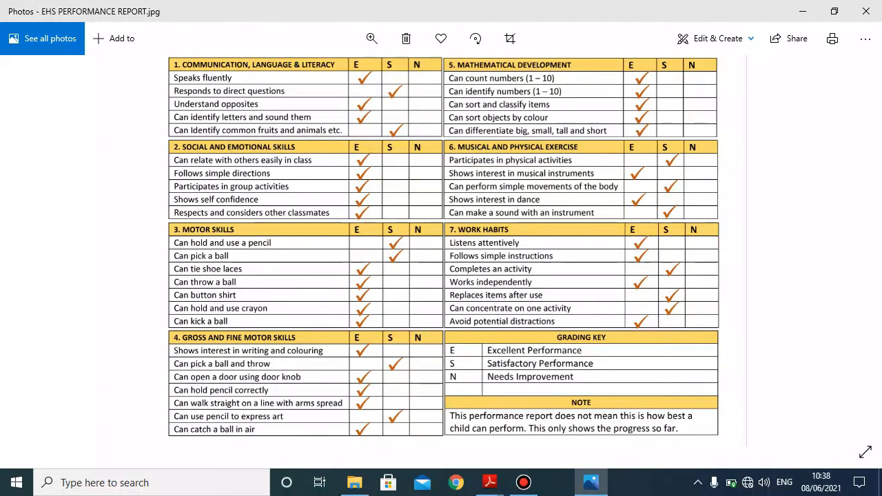
{"action": "mouse_move", "coordinate": [441, 276]}
{"action": "left_mouse_down"}
{"action": "mouse_move", "coordinate": [442, 127]}
{"action": "mouse_move", "coordinate": [441, 287]}
{"action": "left_mouse_up"}
{"action": "scroll", "coordinate": [440, 251], "scroll_direction": "up", "scroll_amount": 3}
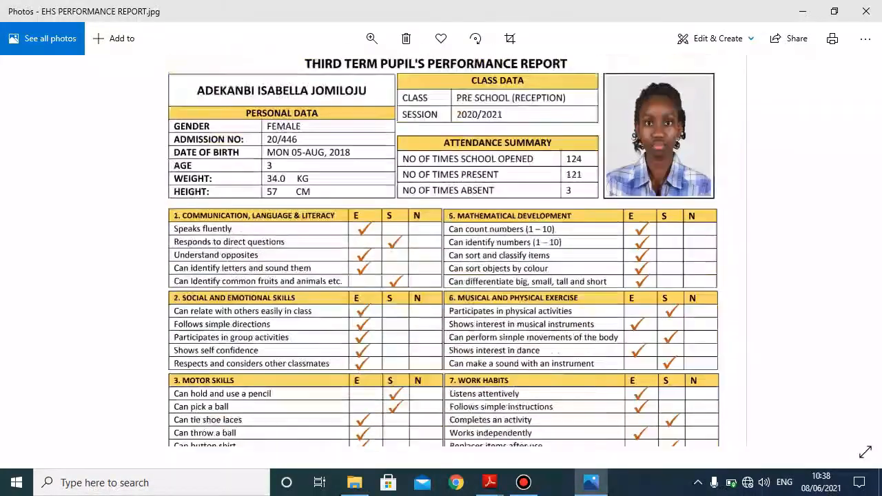
{"action": "scroll", "coordinate": [443, 256], "scroll_direction": "up", "scroll_amount": 1}
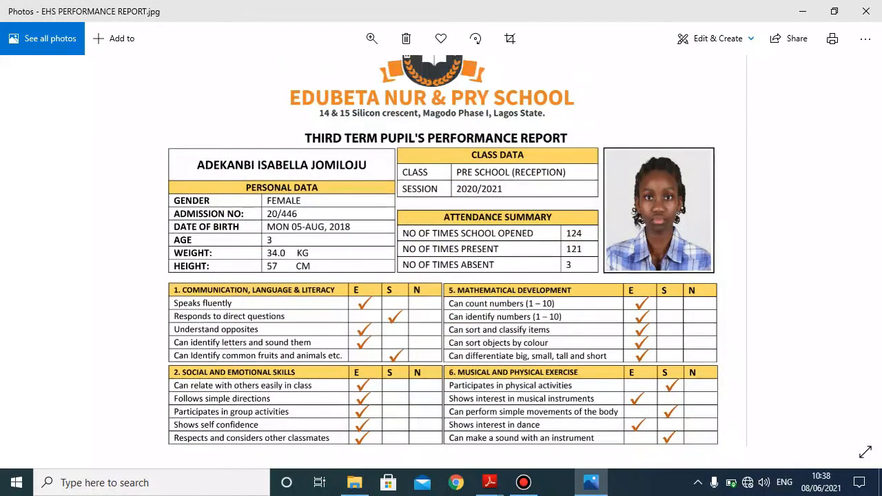
{"action": "scroll", "coordinate": [443, 256], "scroll_direction": "up", "scroll_amount": 2}
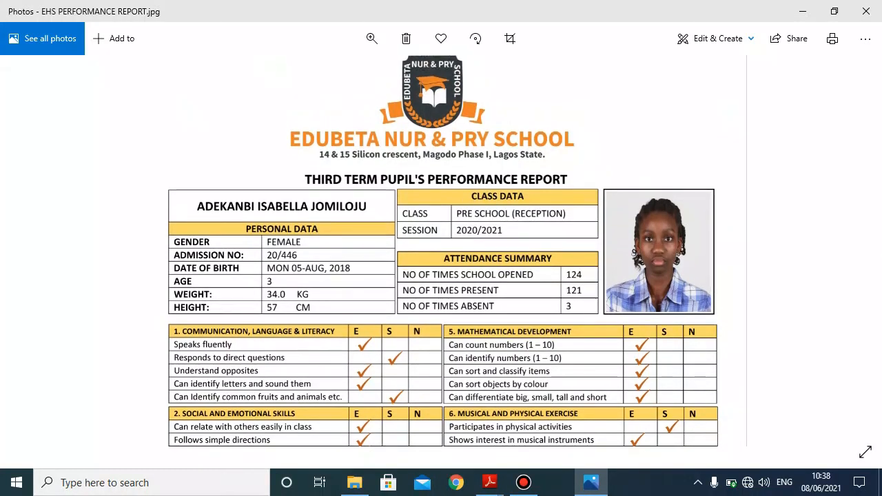